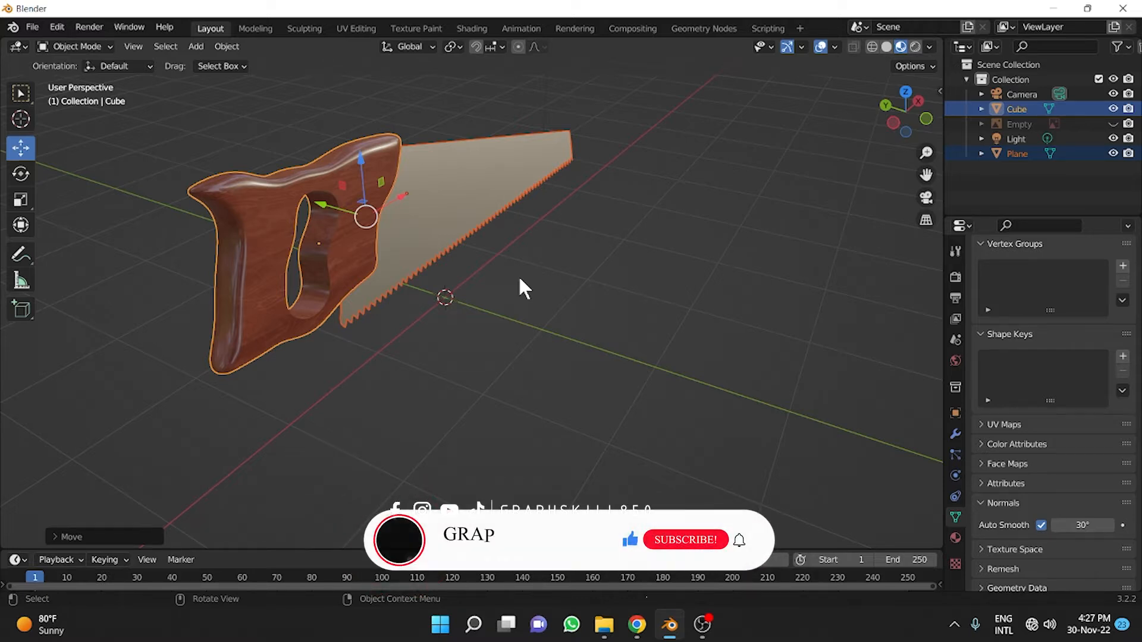
pyautogui.moveTo(522, 321); pyautogui.dragTo(262, 302, button='middle')
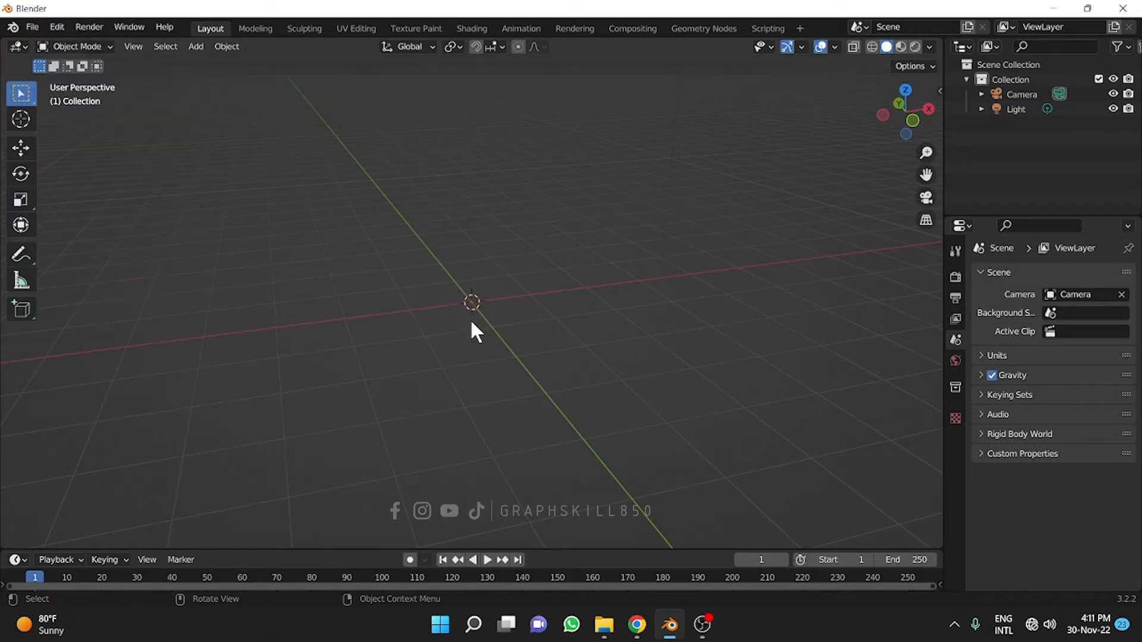
# Add the handsaw picture Tool-Wood-Saw-Hand-Handsaw-Work-159622.png from the Downloads folder as a reference image.
pyautogui.moveTo(477, 324); pyautogui.dragTo(444, 333, button='middle')
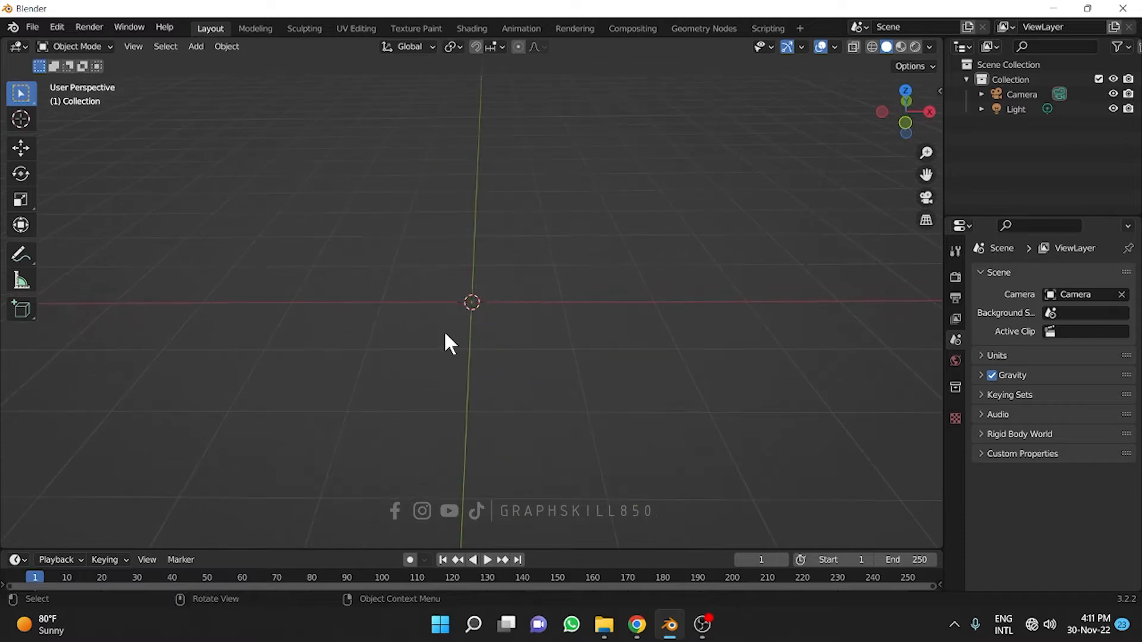
pyautogui.press('shift')
pyautogui.hotkey('shift', 'a')
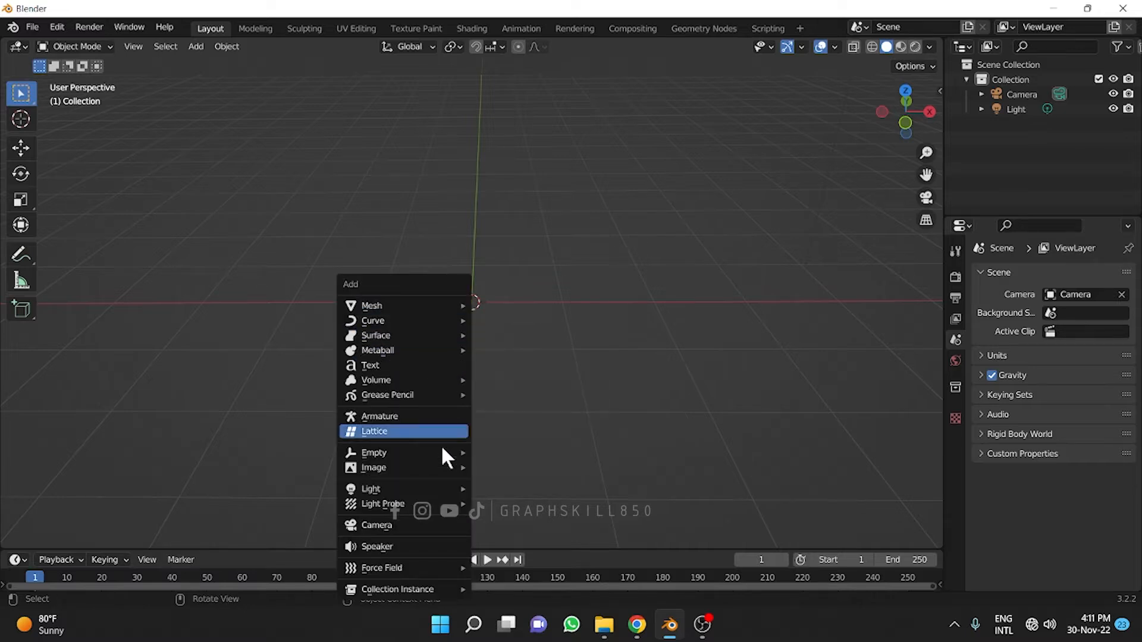
pyautogui.moveTo(432, 470)
pyautogui.click(524, 467)
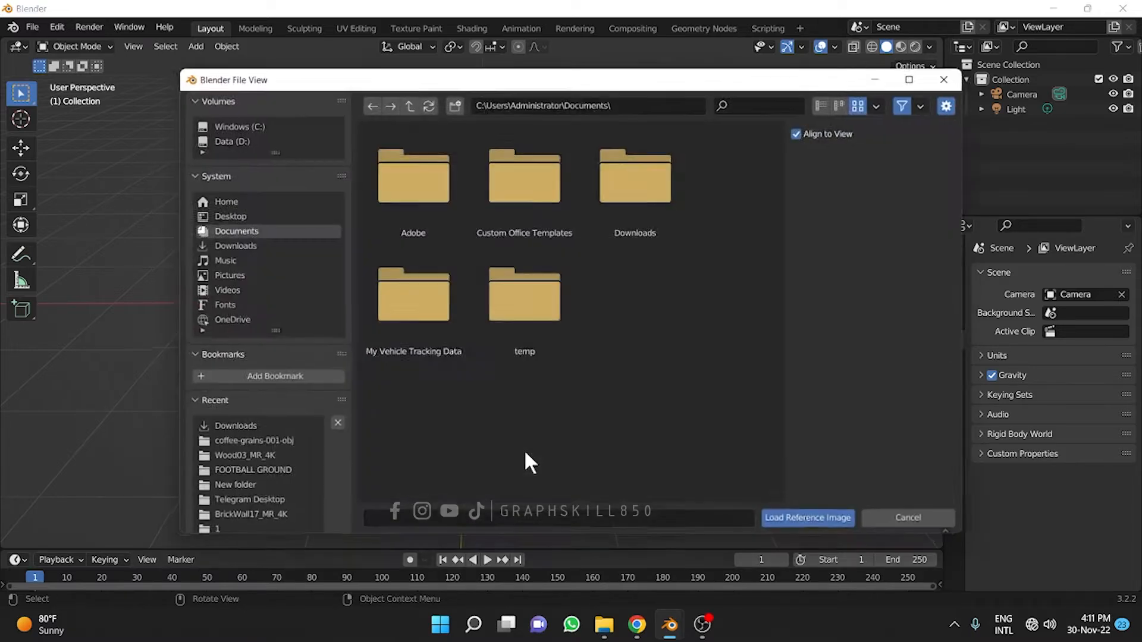
pyautogui.click(229, 245)
pyautogui.scroll(-10, 559, 428)
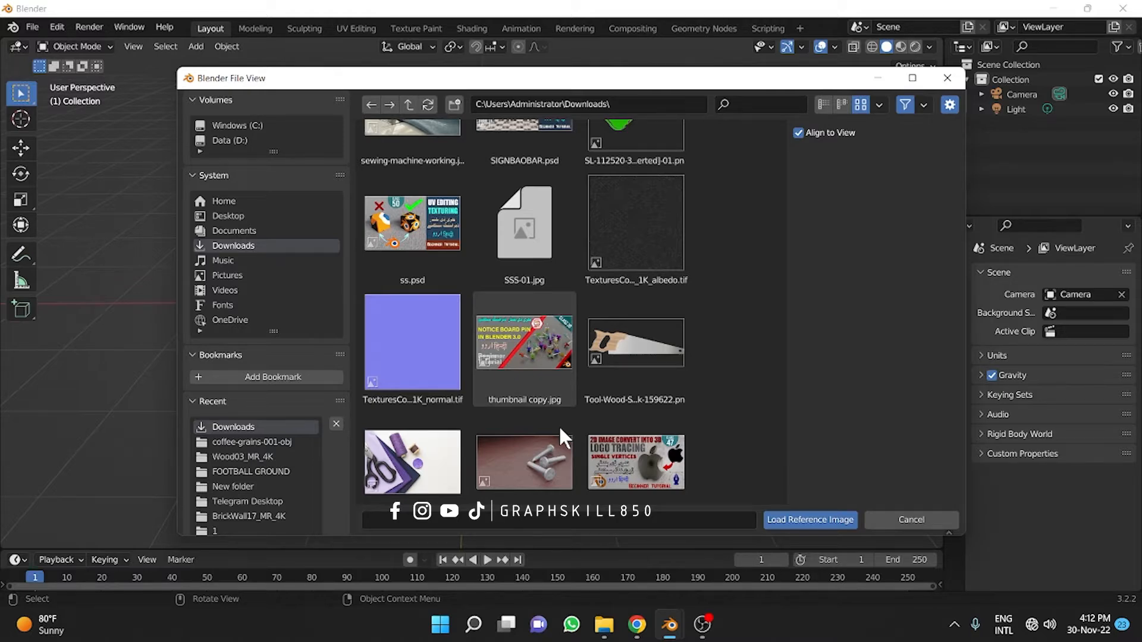
pyautogui.scroll(-2, 558, 425)
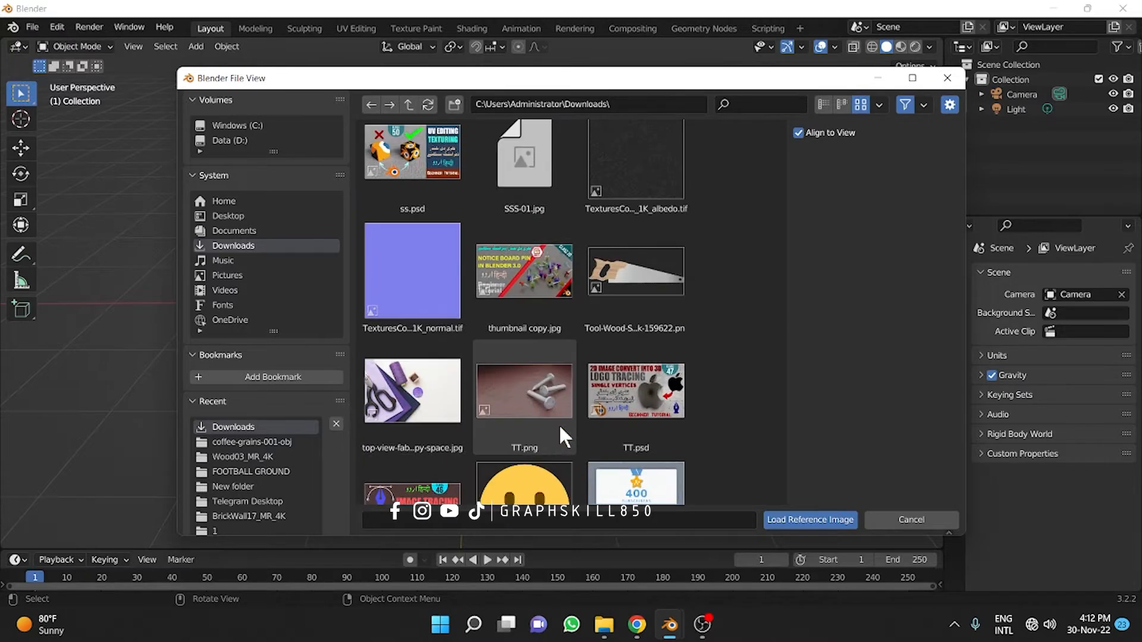
pyautogui.click(641, 276)
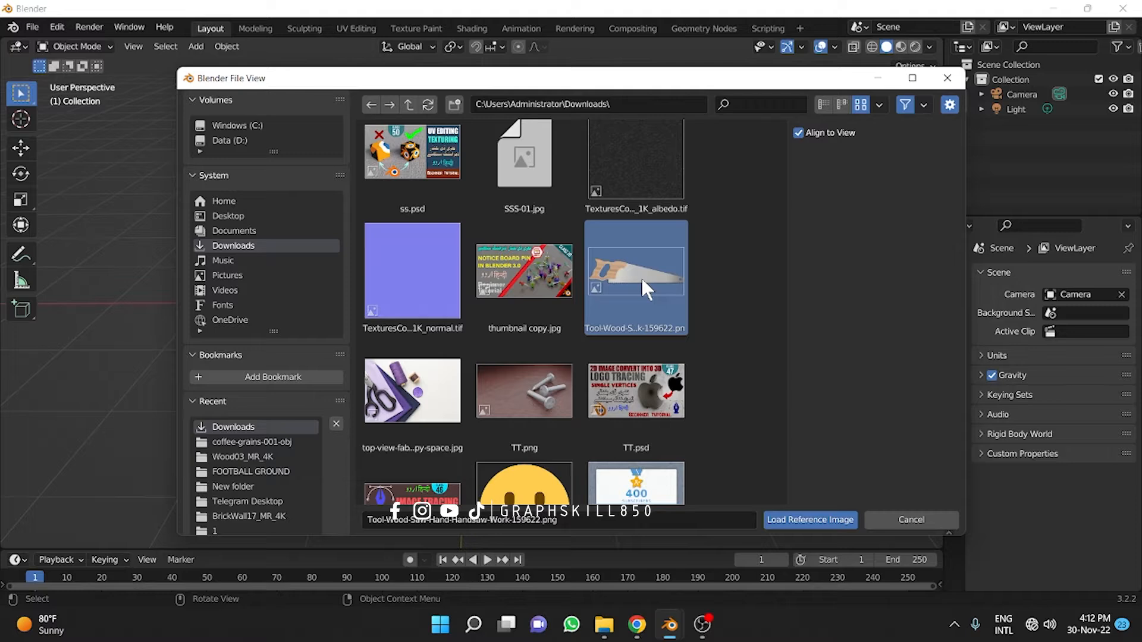
pyautogui.click(794, 523)
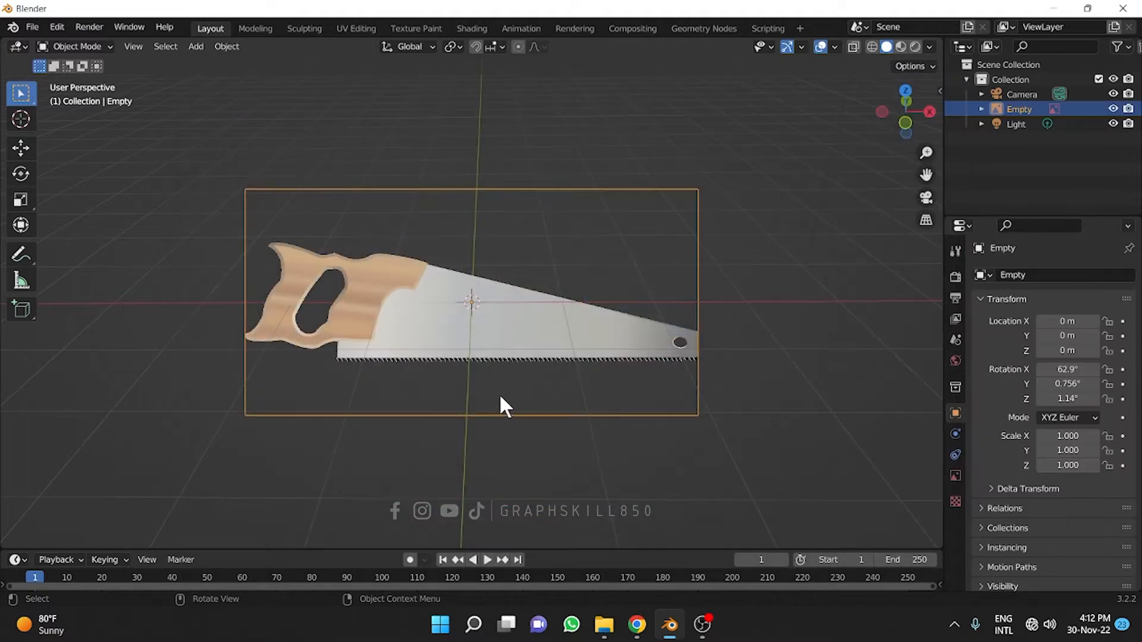
# Set the reference image's X, Y and Z rotation to 0° and view it from the top.
pyautogui.moveTo(500, 398); pyautogui.dragTo(437, 330, button='middle')
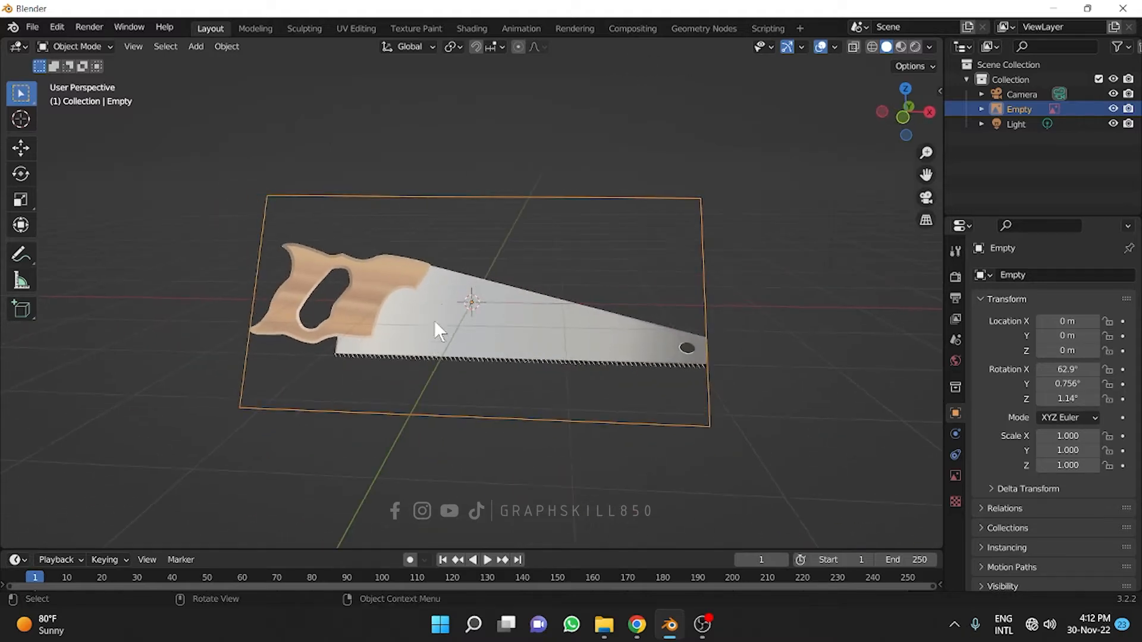
pyautogui.click(902, 117)
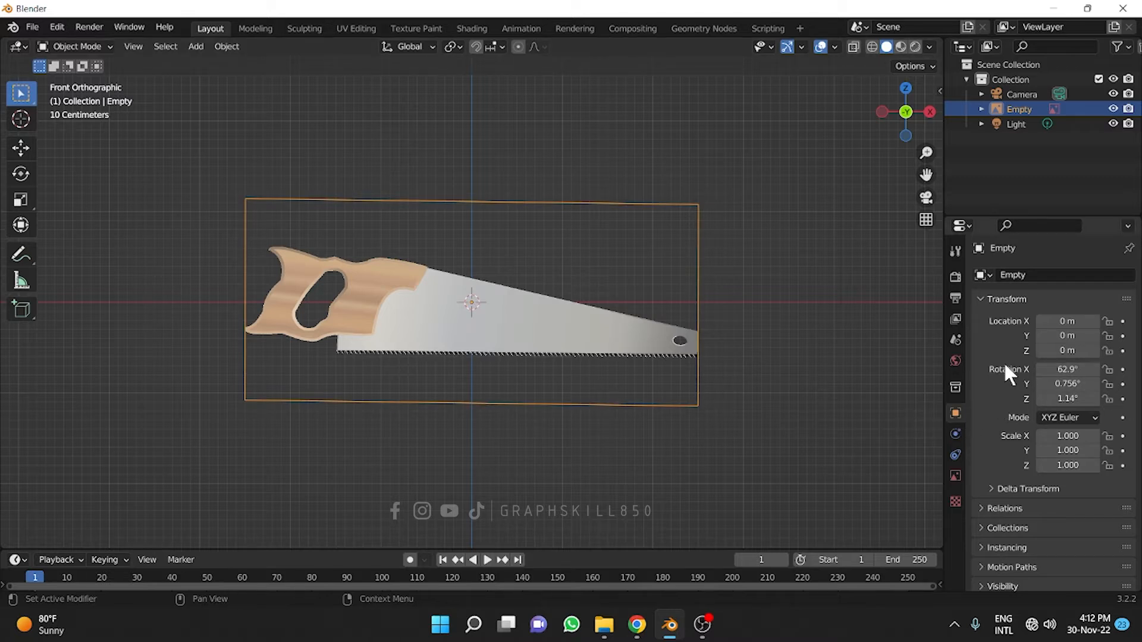
pyautogui.click(1070, 367)
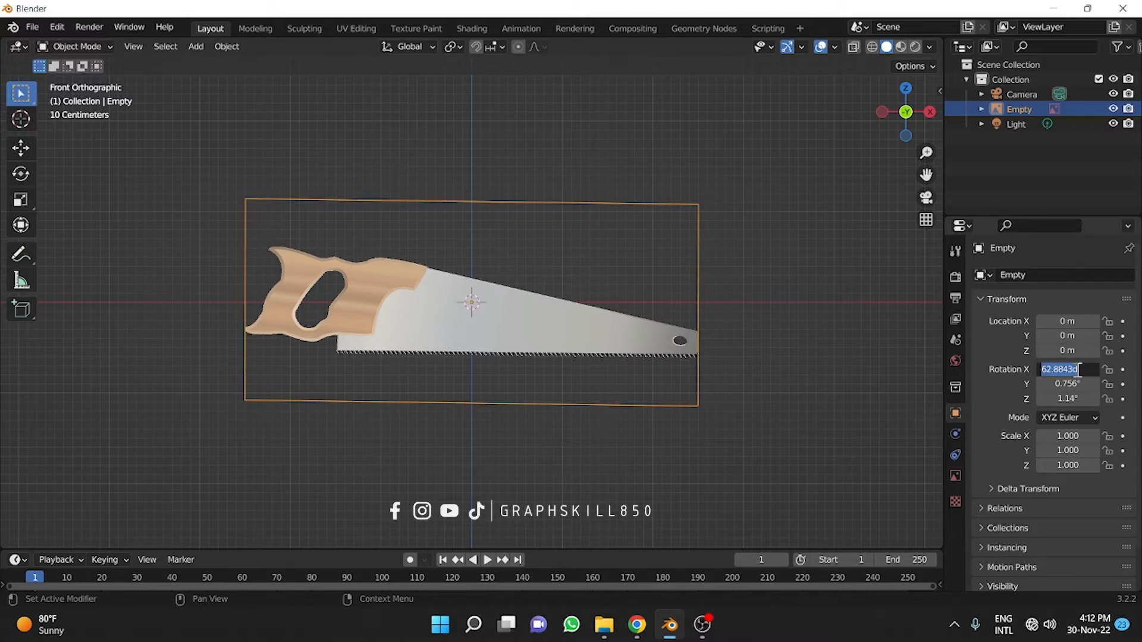
pyautogui.write('0')
pyautogui.press('Return')
pyautogui.click(1064, 385)
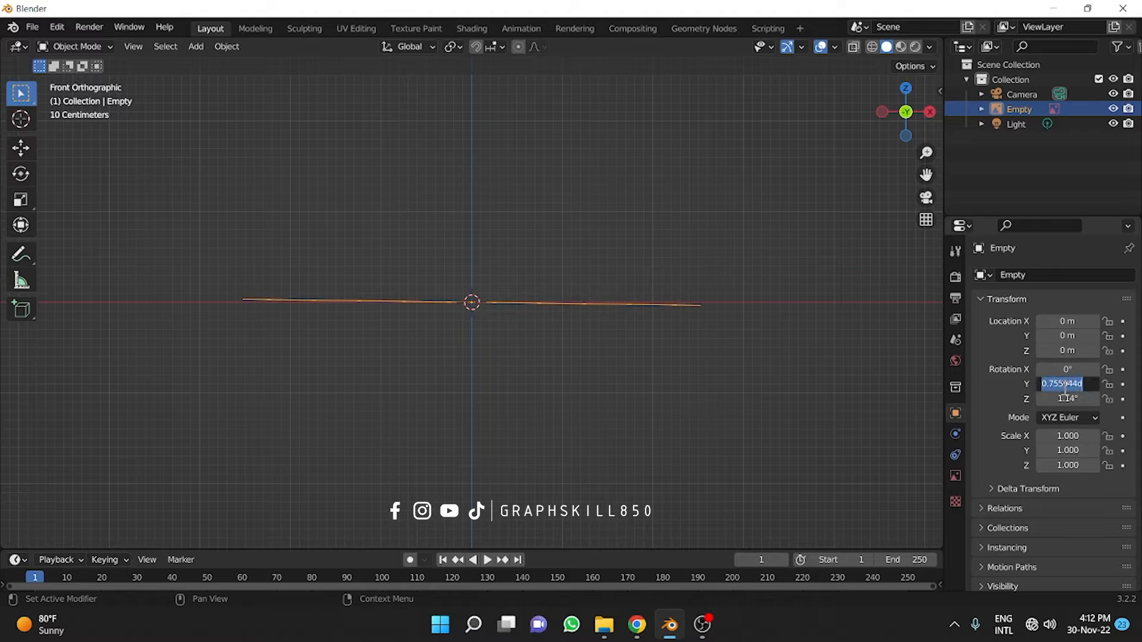
pyautogui.press('Return')
pyautogui.click(1077, 397)
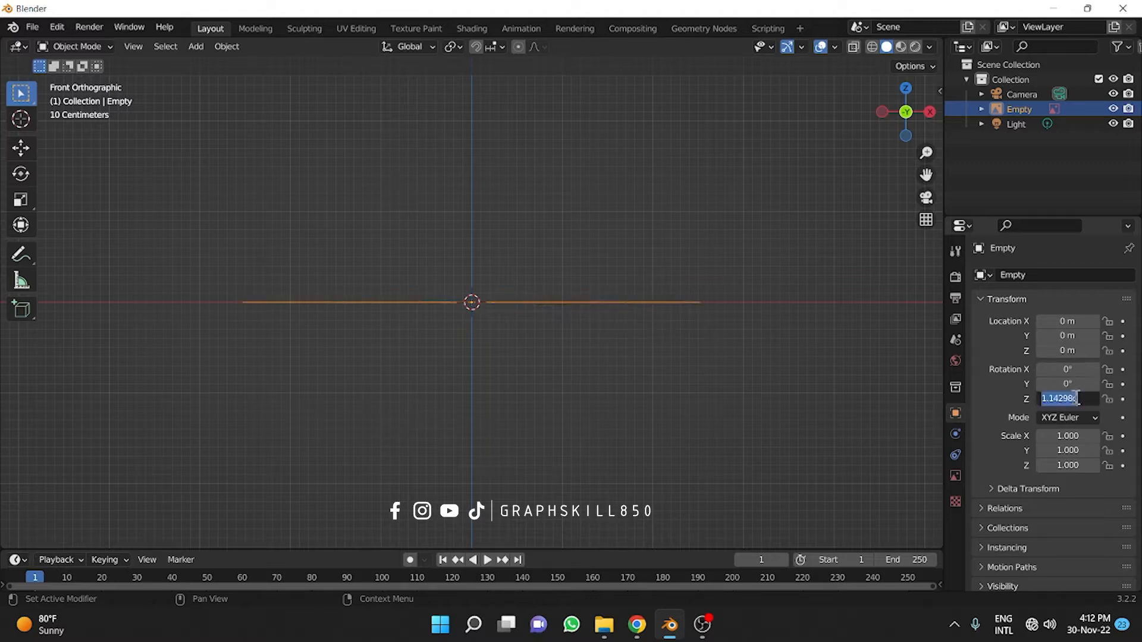
pyautogui.press('Return')
pyautogui.press('KP_7')
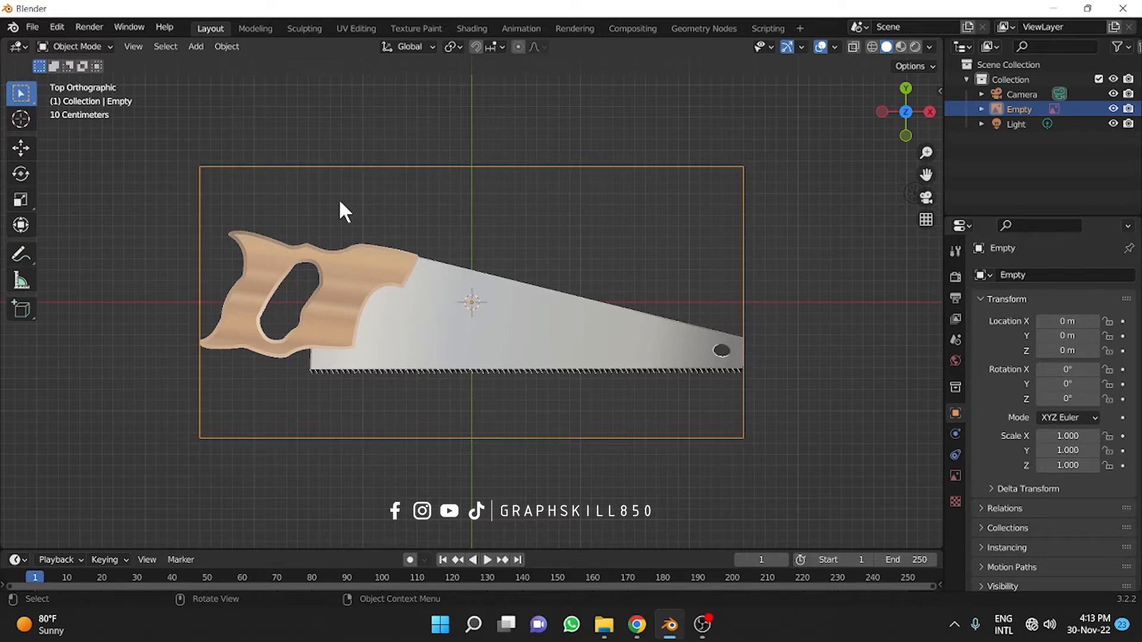
# Add a cube, move it along X to about -1.48 m over the saw handle, and turn on X-ray display.
pyautogui.moveTo(203, 276)
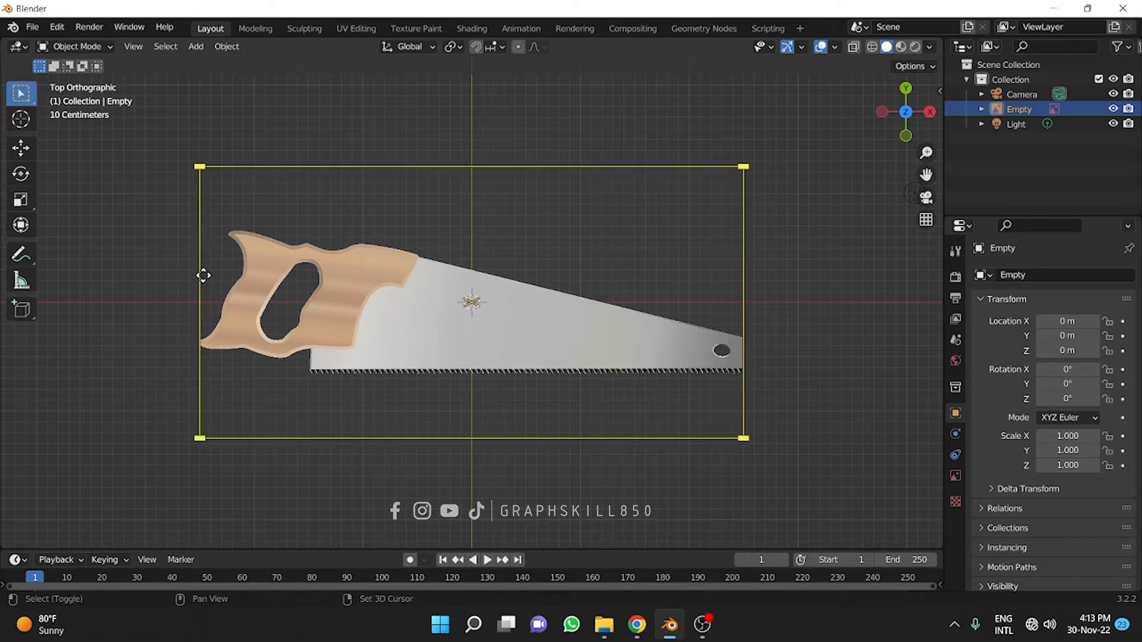
pyautogui.hotkey('shift', 'a')
pyautogui.moveTo(171, 114)
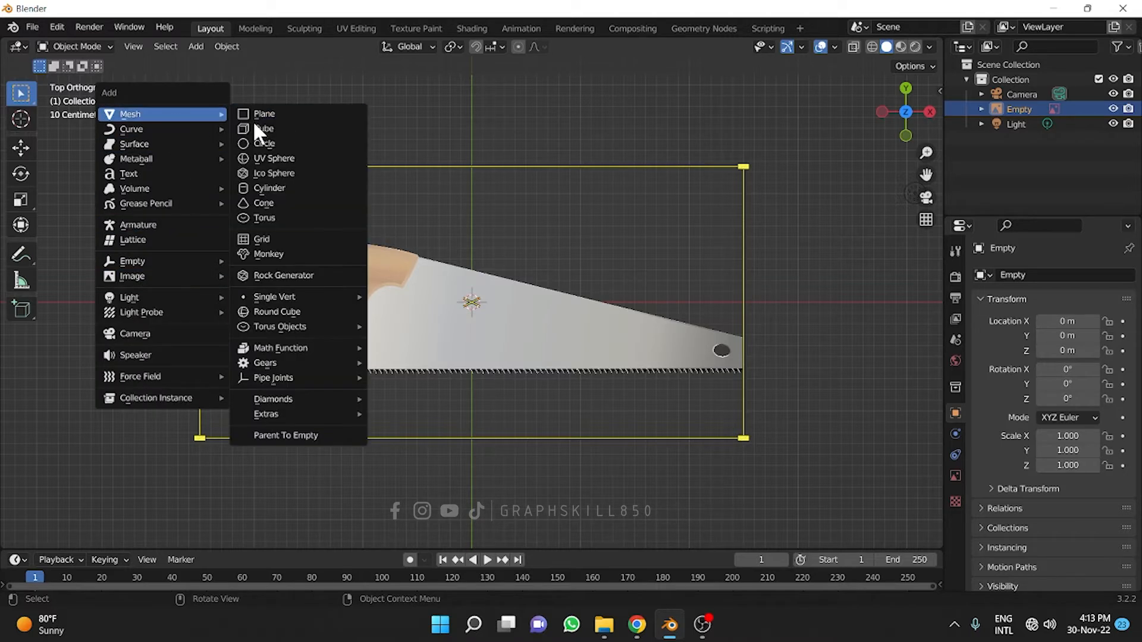
pyautogui.click(261, 128)
pyautogui.click(21, 147)
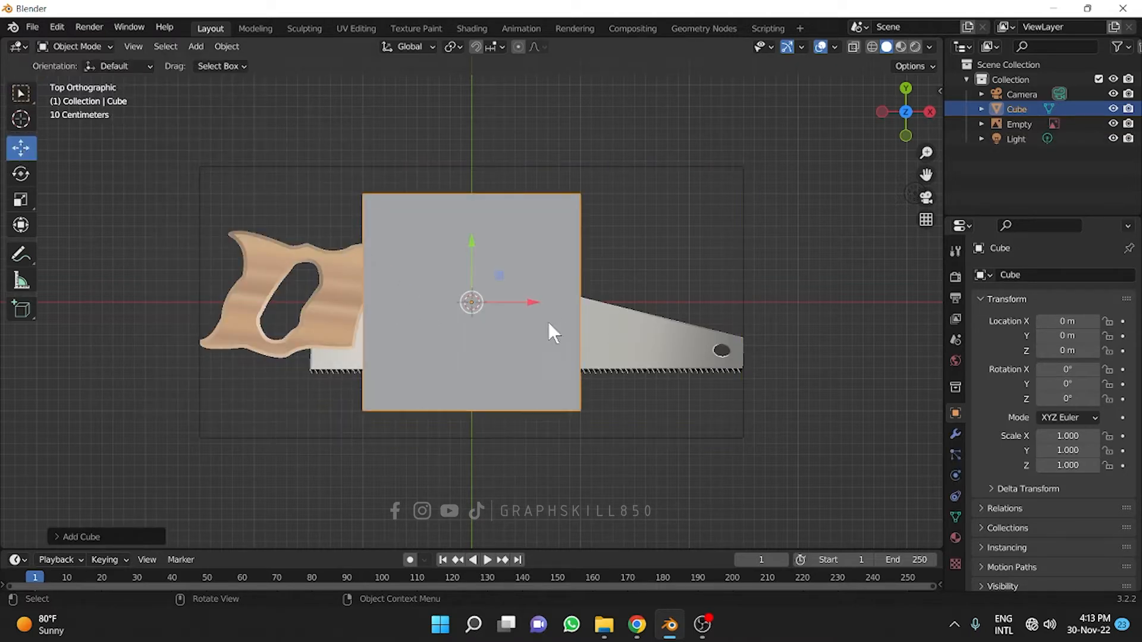
pyautogui.moveTo(496, 302); pyautogui.dragTo(295, 308)
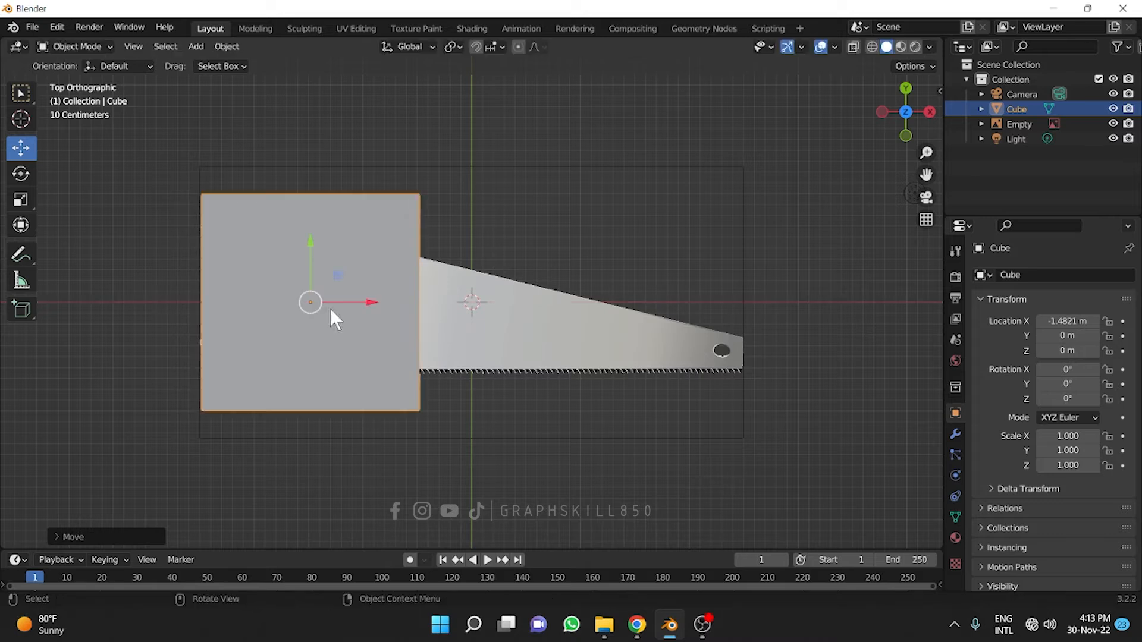
pyautogui.click(857, 47)
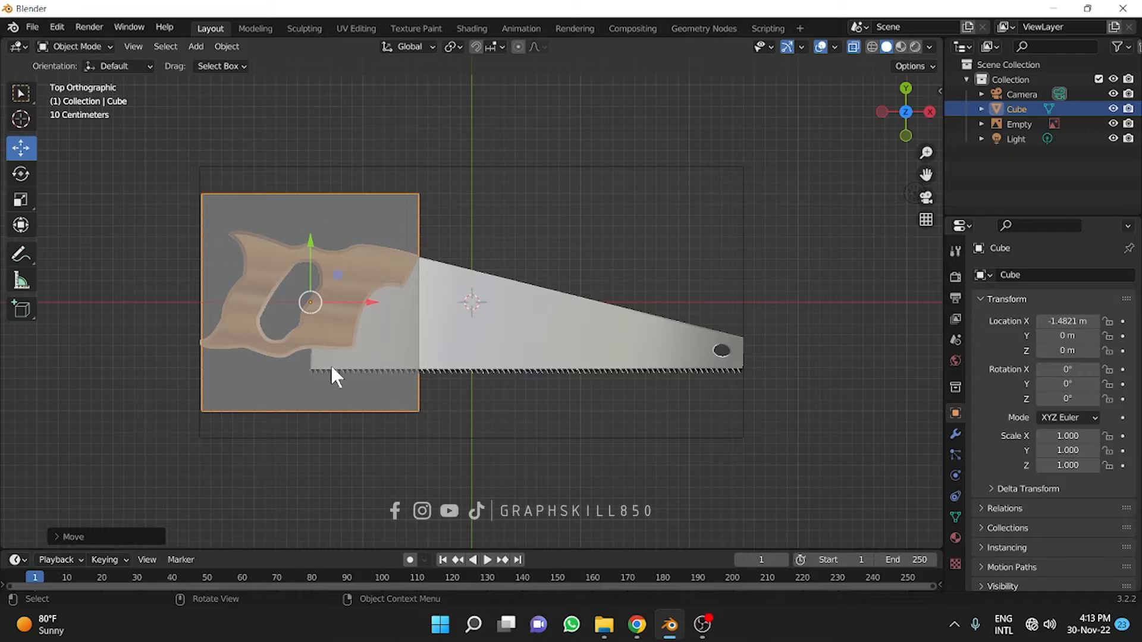
# In Edit Mode from the top view, move the cube's upper-left corner vertices to the handle's upper-left tip.
pyautogui.moveTo(278, 374); pyautogui.dragTo(423, 207, button='middle')
pyautogui.click(910, 125)
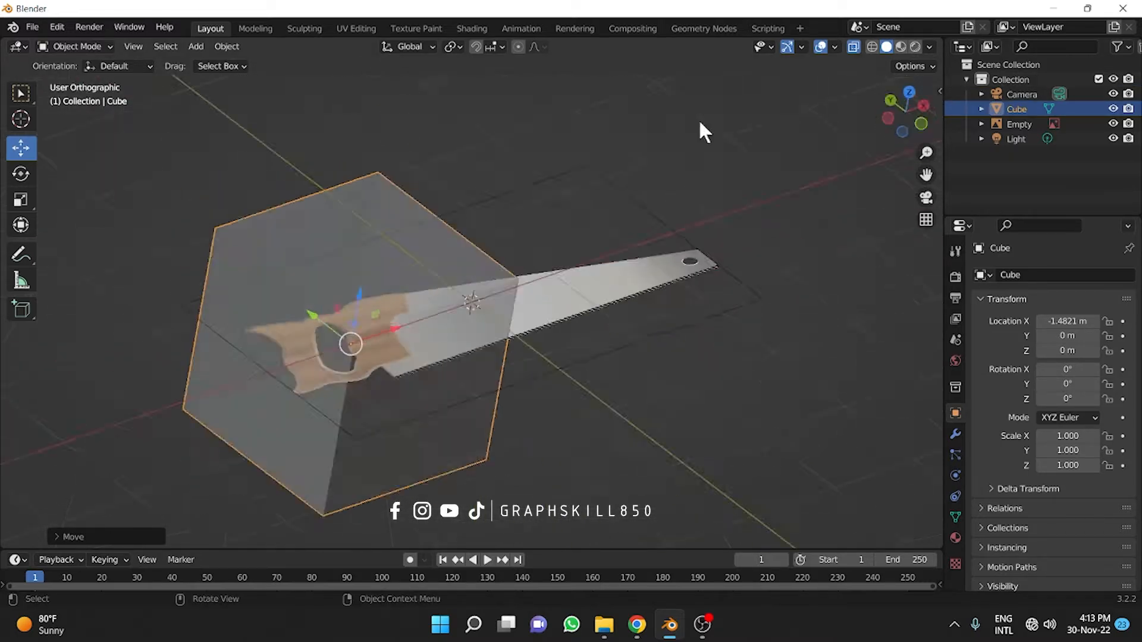
pyautogui.click(907, 87)
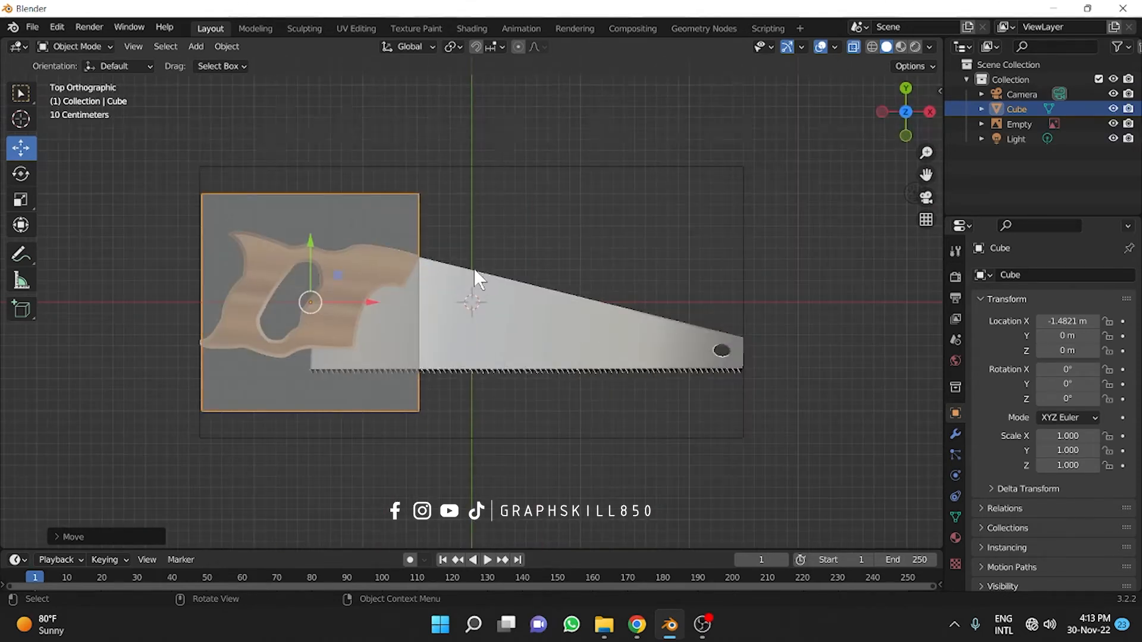
pyautogui.press('Tab')
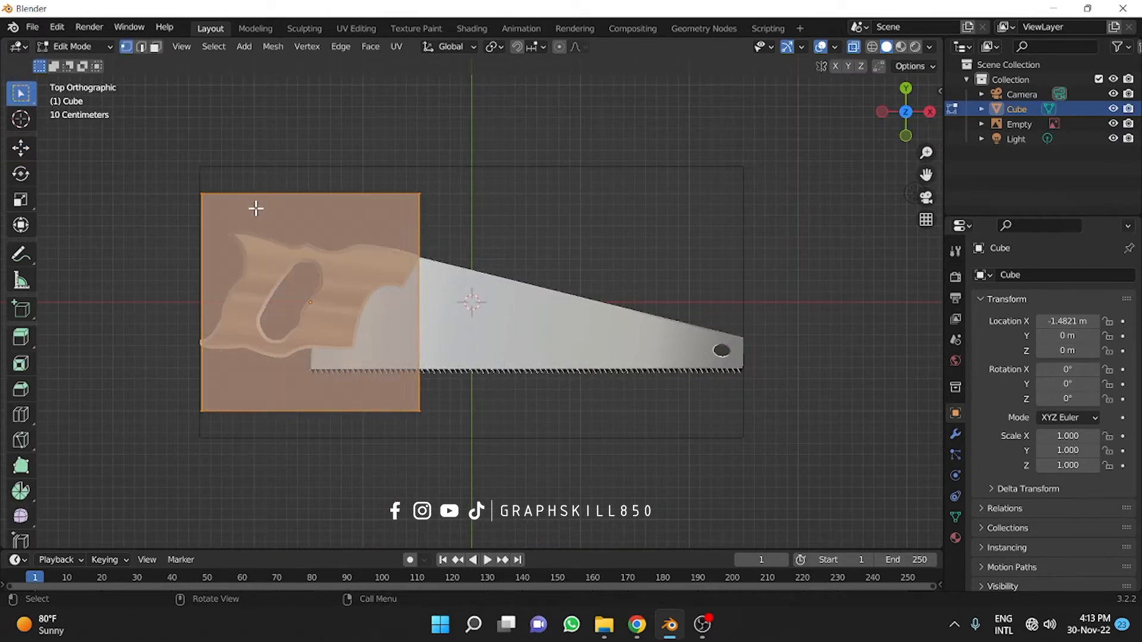
pyautogui.scroll(2, 125, 209)
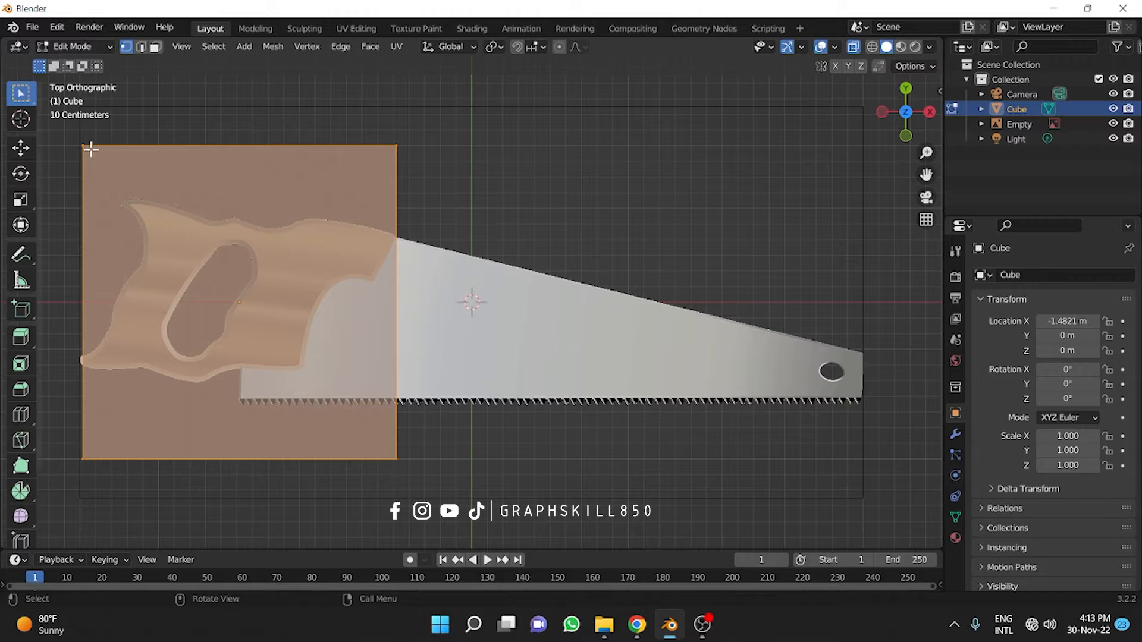
pyautogui.click(109, 168)
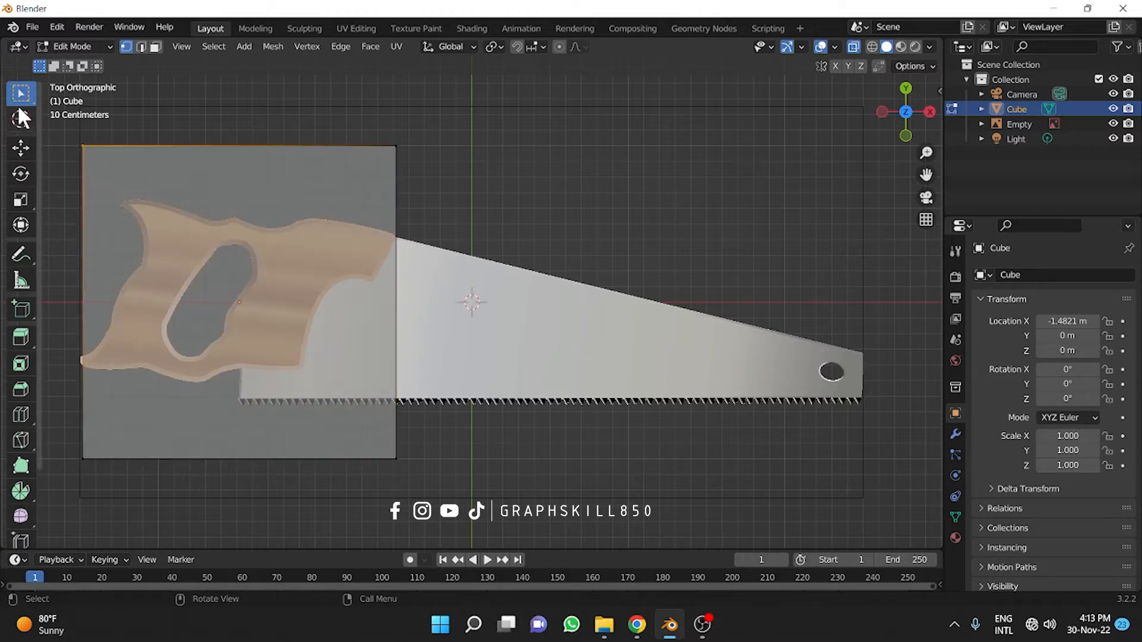
pyautogui.click(21, 147)
pyautogui.moveTo(113, 148); pyautogui.dragTo(161, 165)
pyautogui.moveTo(126, 116); pyautogui.dragTo(109, 160)
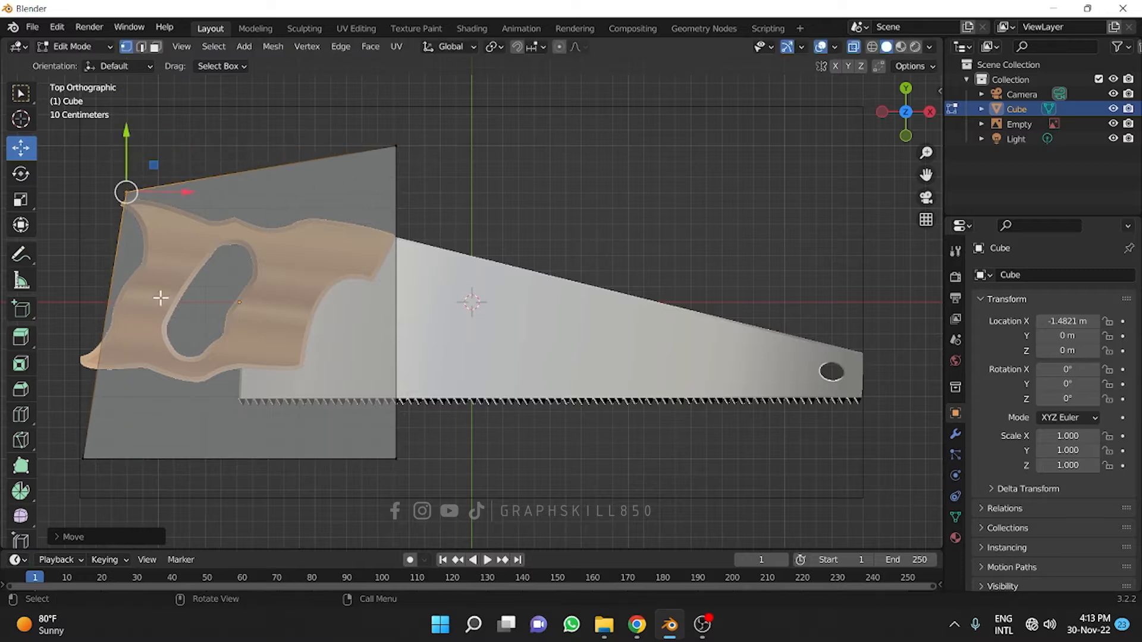
# Move the cube's lower-left, lower-right and upper-right corner vertices onto the matching ends of the saw handle.
pyautogui.moveTo(166, 478); pyautogui.dragTo(41, 441)
pyautogui.moveTo(108, 461); pyautogui.dragTo(80, 449)
pyautogui.moveTo(56, 400); pyautogui.dragTo(72, 311)
pyautogui.moveTo(90, 367); pyautogui.dragTo(107, 372)
pyautogui.moveTo(421, 497); pyautogui.dragTo(351, 410)
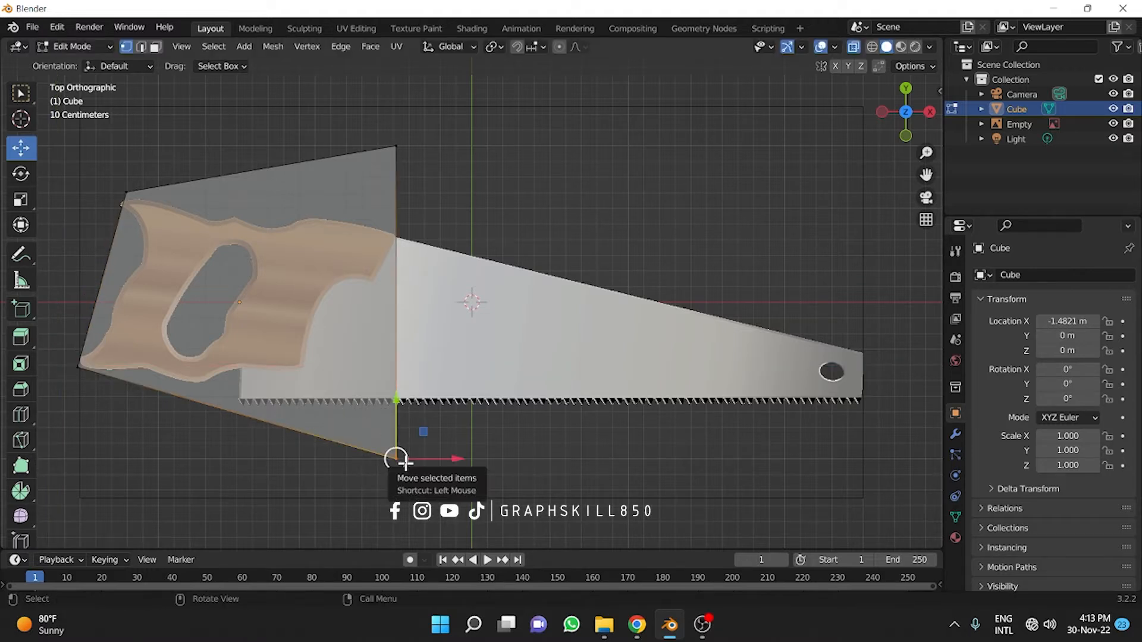
pyautogui.moveTo(395, 459); pyautogui.dragTo(305, 365)
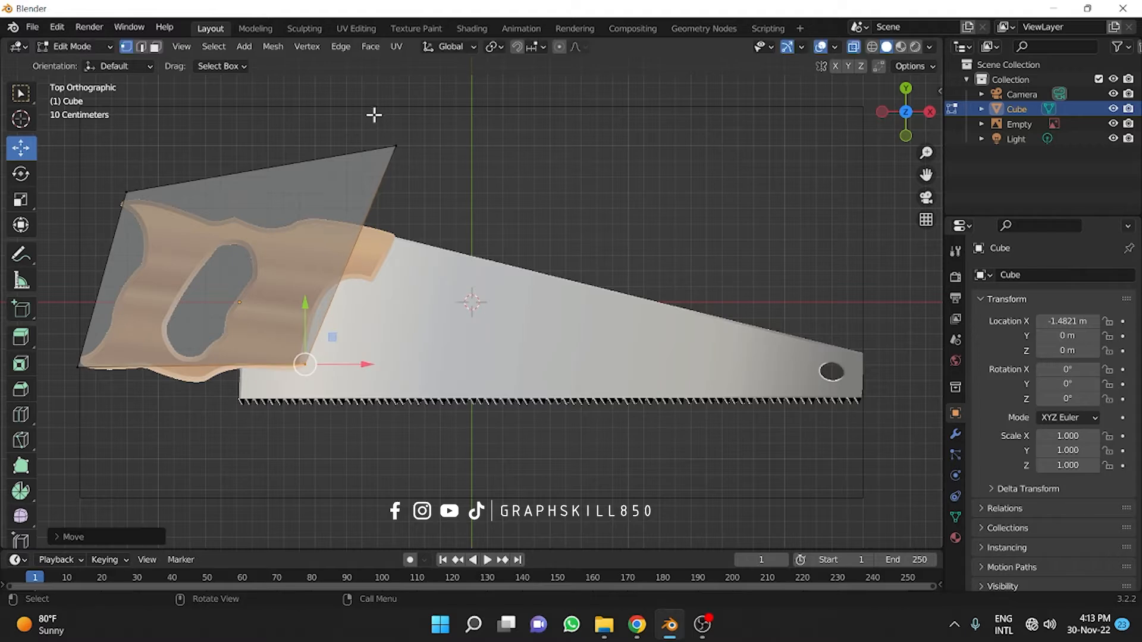
pyautogui.moveTo(380, 121); pyautogui.dragTo(415, 202)
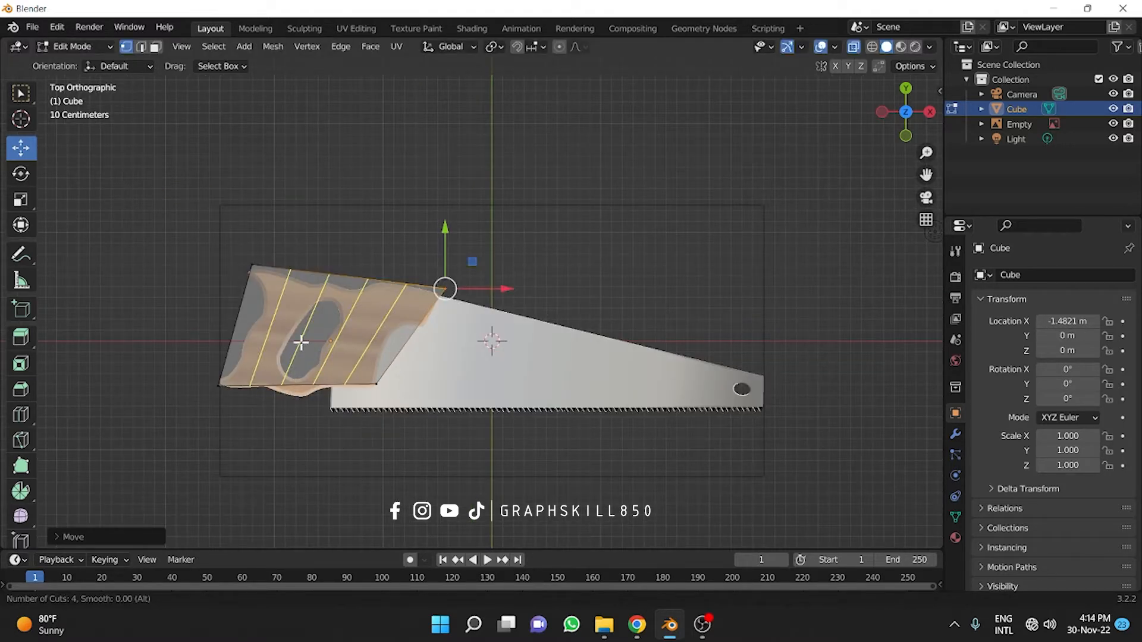
# Divide the handle block with five loop cuts across its length and five across its height.
pyautogui.click(313, 292)
pyautogui.click(312, 299)
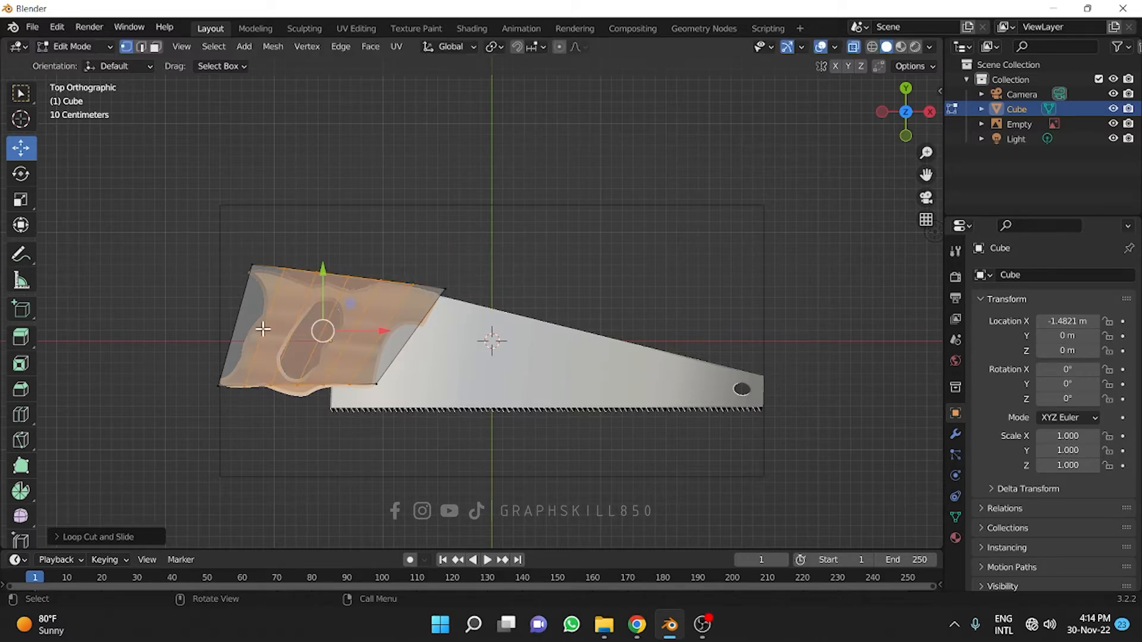
pyautogui.hotkey('ctrl', 'r')
pyautogui.scroll(1, 260, 319)
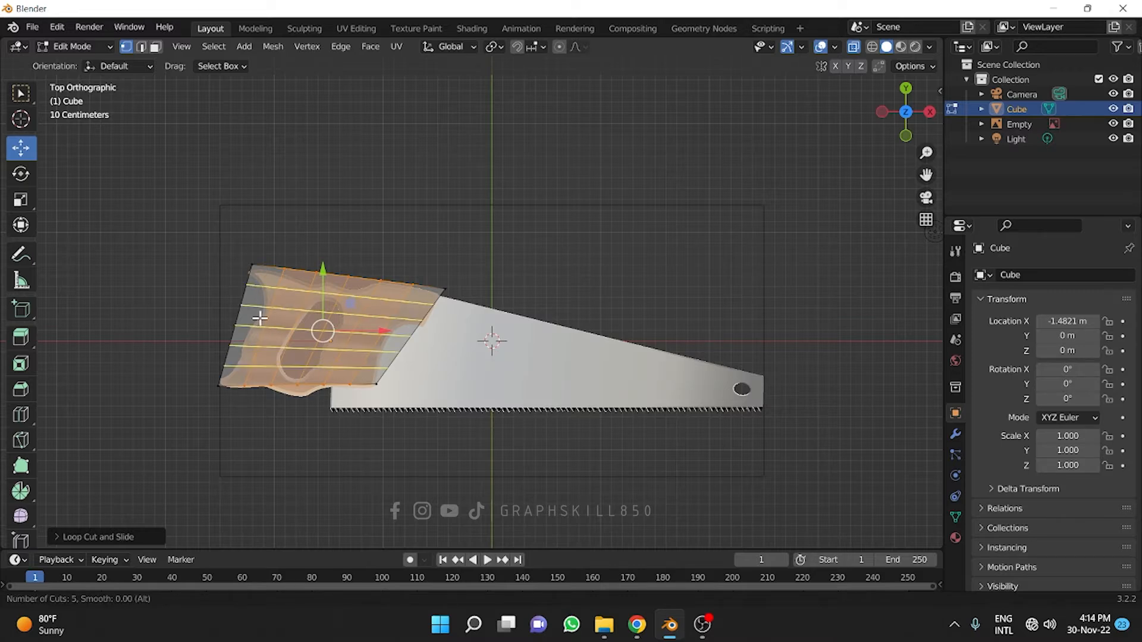
pyautogui.click(260, 319)
pyautogui.click(245, 326)
pyautogui.scroll(3, 245, 309)
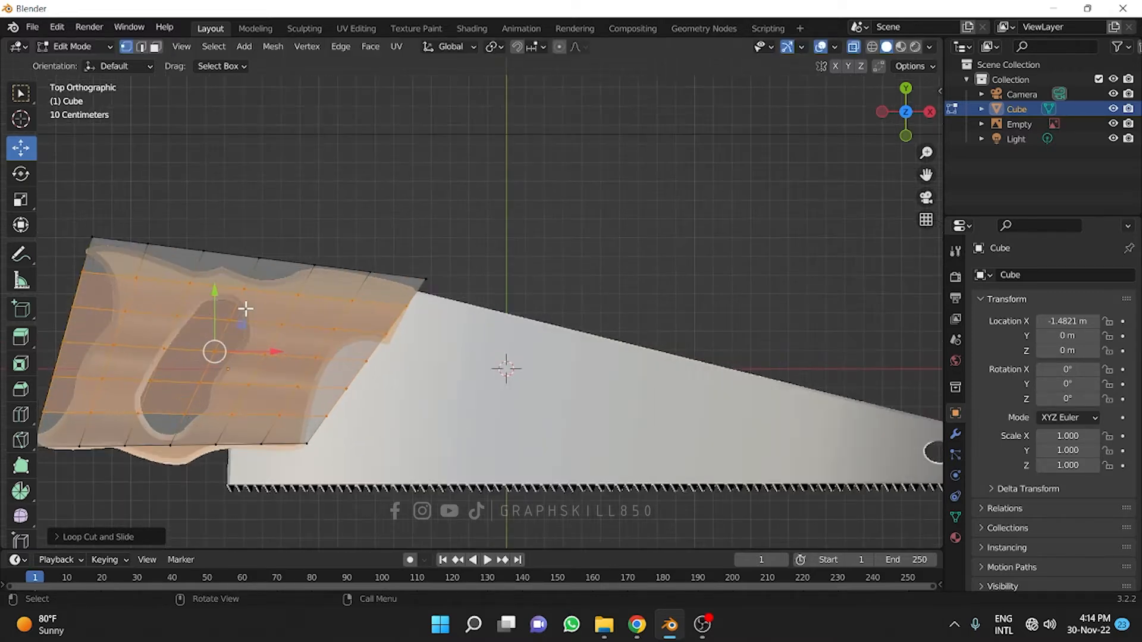
# Shift the handle's left and middle top-edge vertices to follow the wavy upper outline of the reference image.
pyautogui.keyDown('shift'); pyautogui.moveTo(211, 307); pyautogui.dragTo(379, 355, button='middle'); pyautogui.keyUp('shift')
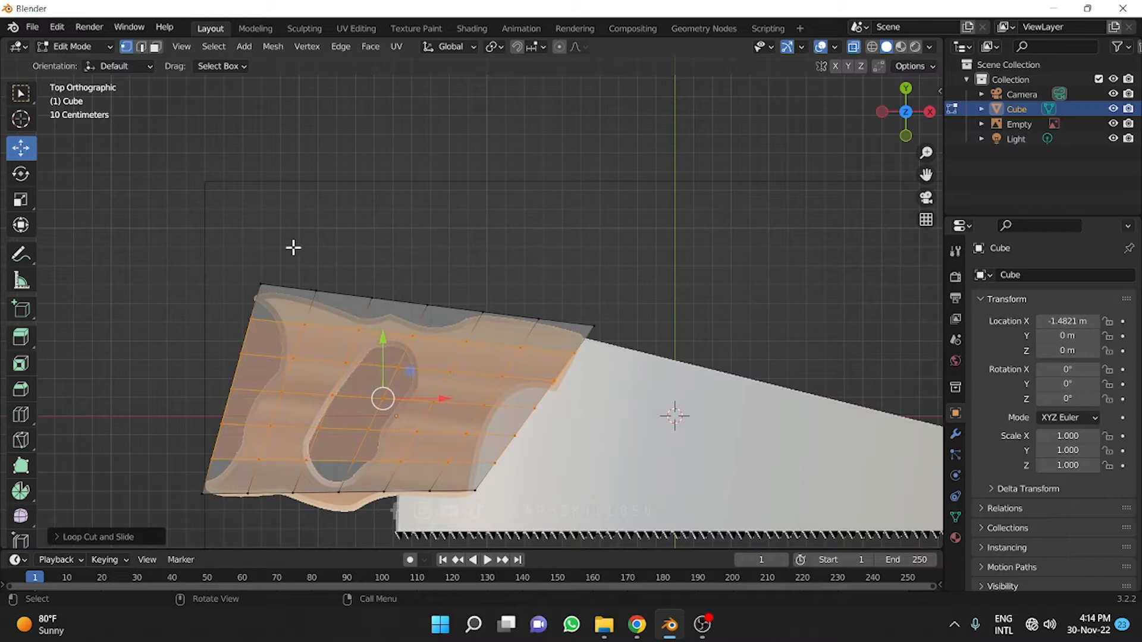
pyautogui.moveTo(305, 259); pyautogui.dragTo(336, 304)
pyautogui.moveTo(315, 259); pyautogui.dragTo(383, 314)
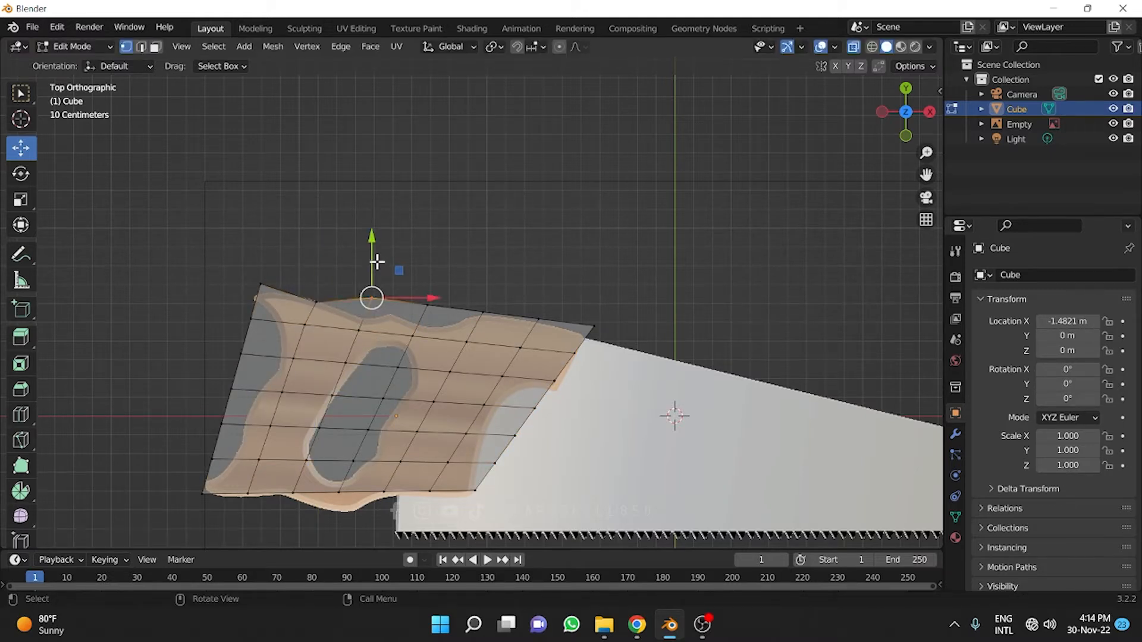
pyautogui.moveTo(375, 260); pyautogui.dragTo(442, 315)
pyautogui.moveTo(429, 269); pyautogui.dragTo(431, 291)
pyautogui.scroll(2, 430, 291)
pyautogui.click(328, 325)
pyautogui.moveTo(377, 327); pyautogui.dragTo(392, 329)
pyautogui.moveTo(343, 281); pyautogui.dragTo(343, 269)
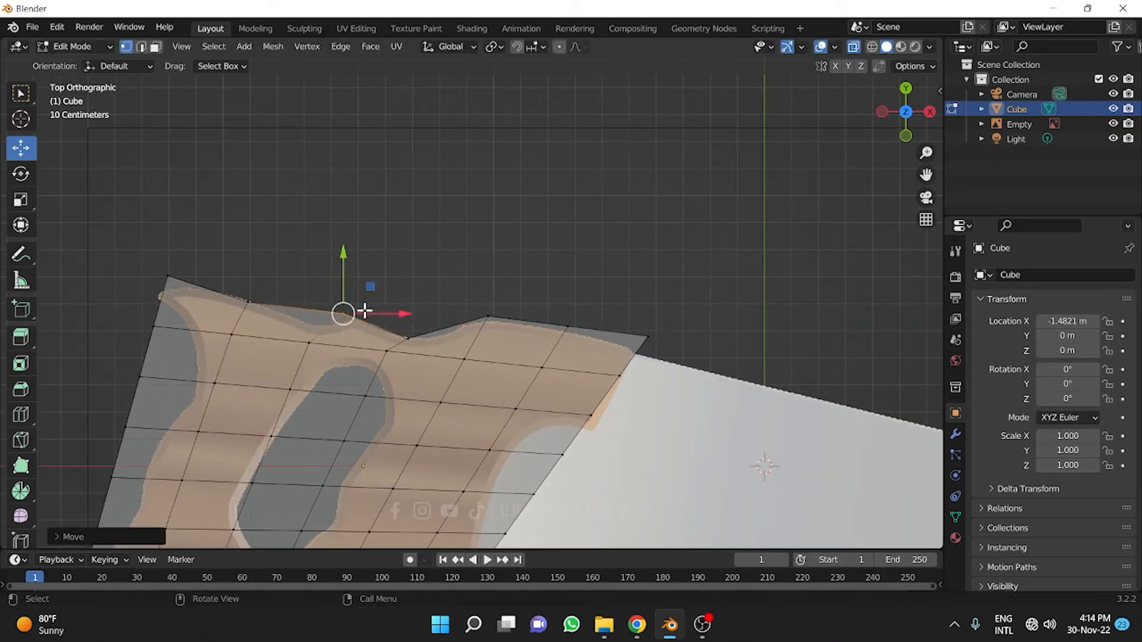
# Adjust the vertices above the grip hole and move the handle's upper-left corner vertex slightly up and to the left.
pyautogui.moveTo(365, 310); pyautogui.dragTo(376, 343)
pyautogui.click(313, 342)
pyautogui.click(189, 260)
pyautogui.moveTo(167, 235); pyautogui.dragTo(167, 219)
pyautogui.moveTo(212, 265); pyautogui.dragTo(205, 265)
pyautogui.scroll(1, 470, 303)
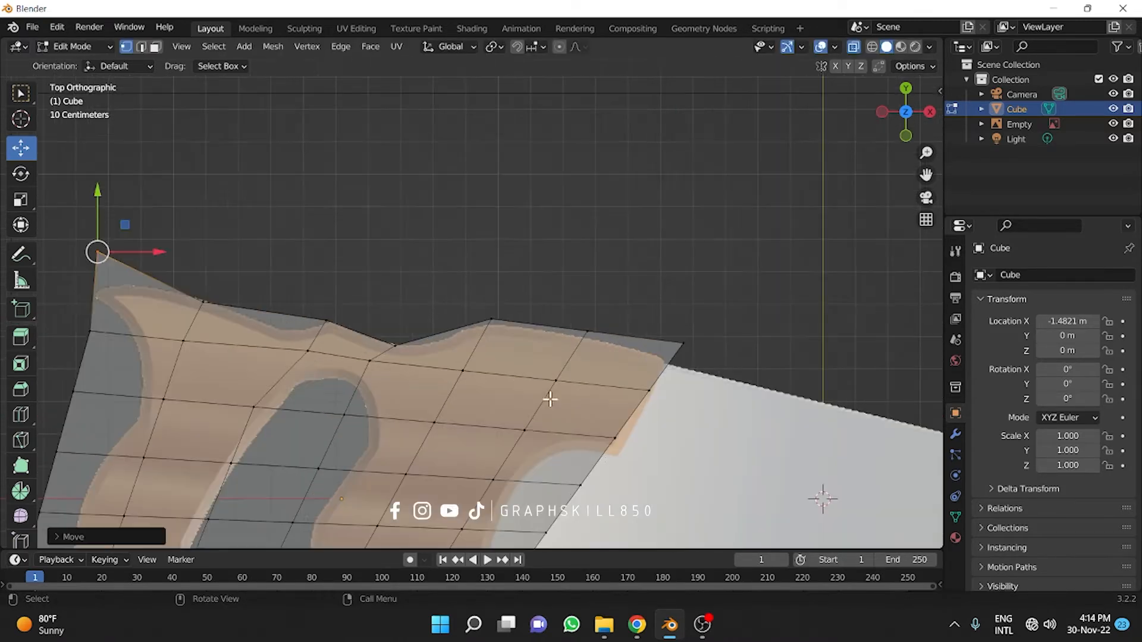
# Move the handle's right-edge vertices onto the reference outline, following the curved notch where the handle meets the blade.
pyautogui.click(615, 439)
pyautogui.moveTo(615, 393); pyautogui.dragTo(615, 412)
pyautogui.click(581, 485)
pyautogui.moveTo(630, 485); pyautogui.dragTo(572, 486)
pyautogui.scroll(-2, 571, 464)
pyautogui.scroll(2, 569, 464)
pyautogui.keyDown('shift'); pyautogui.moveTo(560, 527); pyautogui.dragTo(551, 360, button='middle'); pyautogui.keyUp('shift')
pyautogui.click(537, 365)
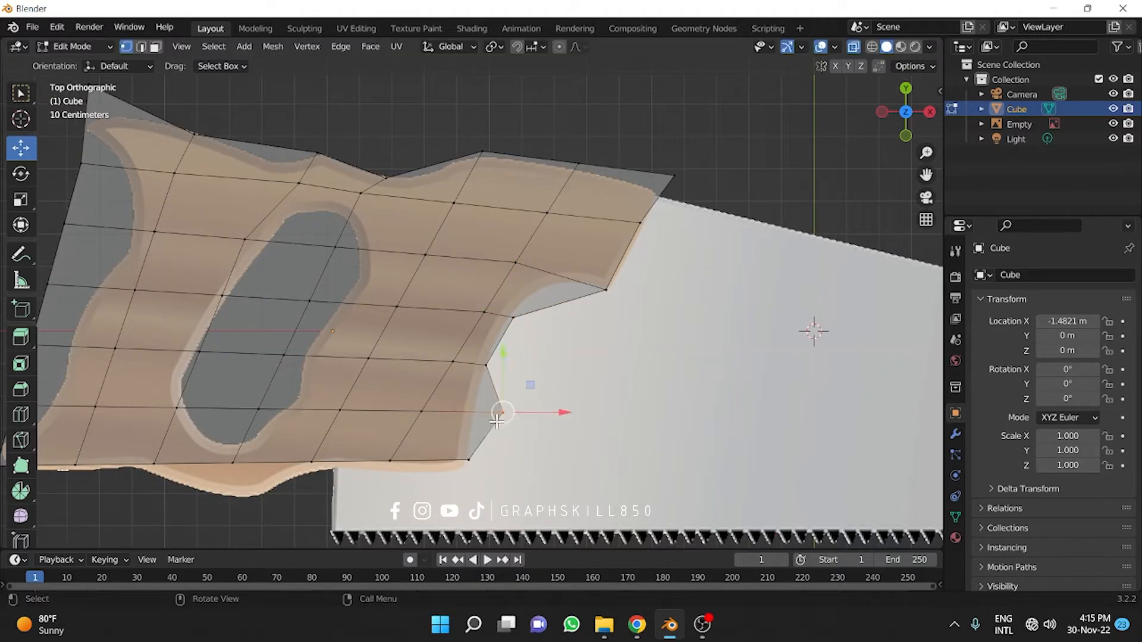
pyautogui.moveTo(497, 421); pyautogui.dragTo(468, 421)
pyautogui.keyDown('shift'); pyautogui.moveTo(424, 445); pyautogui.dragTo(516, 373, button='middle'); pyautogui.keyUp('shift')
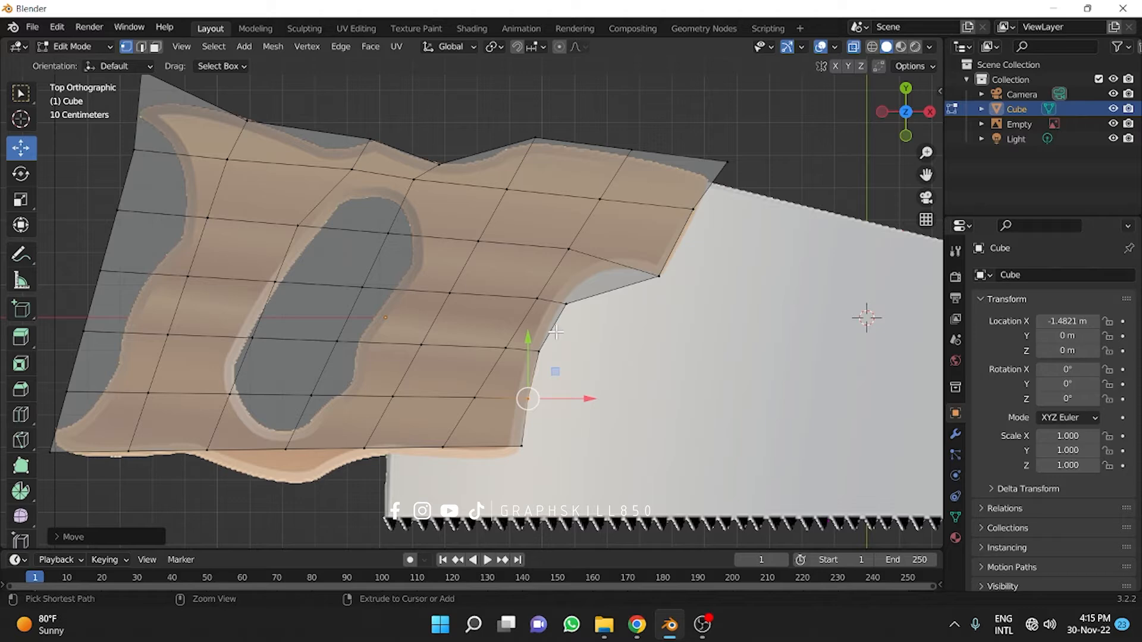
# Lower the handle's bottom-edge vertices to follow the bulge below the grip hole and the curve toward the lower-left corner.
pyautogui.click(286, 450)
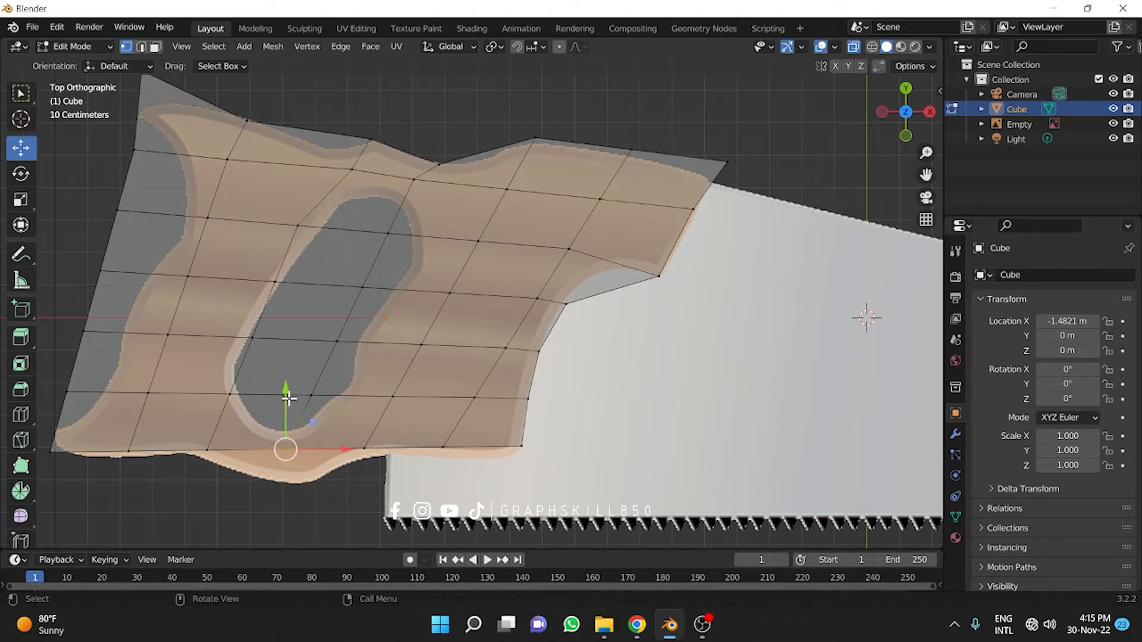
pyautogui.moveTo(288, 396); pyautogui.dragTo(286, 454)
pyautogui.click(364, 448)
pyautogui.moveTo(364, 403); pyautogui.dragTo(364, 416)
pyautogui.click(206, 450)
pyautogui.moveTo(206, 404); pyautogui.dragTo(207, 414)
pyautogui.click(129, 451)
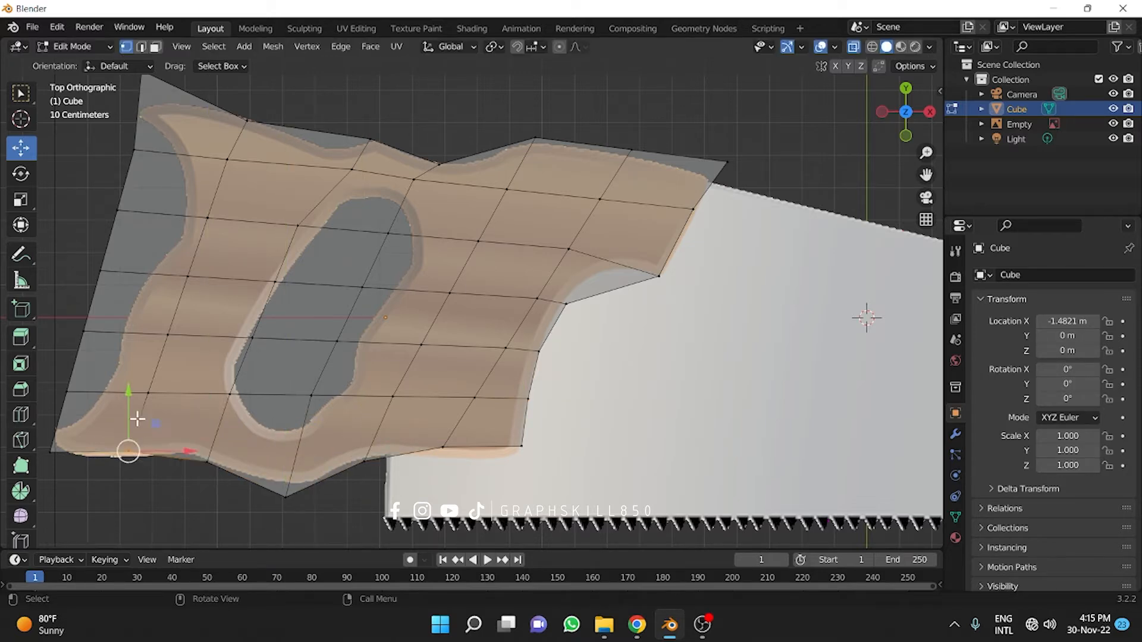
pyautogui.moveTo(130, 419); pyautogui.dragTo(130, 428)
# Shift the handle's left-edge vertices inward to match the concave back outline of the reference, and leave Edit Mode.
pyautogui.click(67, 392)
pyautogui.moveTo(117, 391); pyautogui.dragTo(146, 392)
pyautogui.moveTo(122, 285); pyautogui.dragTo(89, 259)
pyautogui.moveTo(160, 271); pyautogui.dragTo(207, 271)
pyautogui.click(118, 210)
pyautogui.moveTo(188, 212); pyautogui.dragTo(259, 240)
pyautogui.keyDown('shift'); pyautogui.moveTo(160, 170); pyautogui.dragTo(198, 265, button='middle'); pyautogui.keyUp('shift')
pyautogui.click(172, 244)
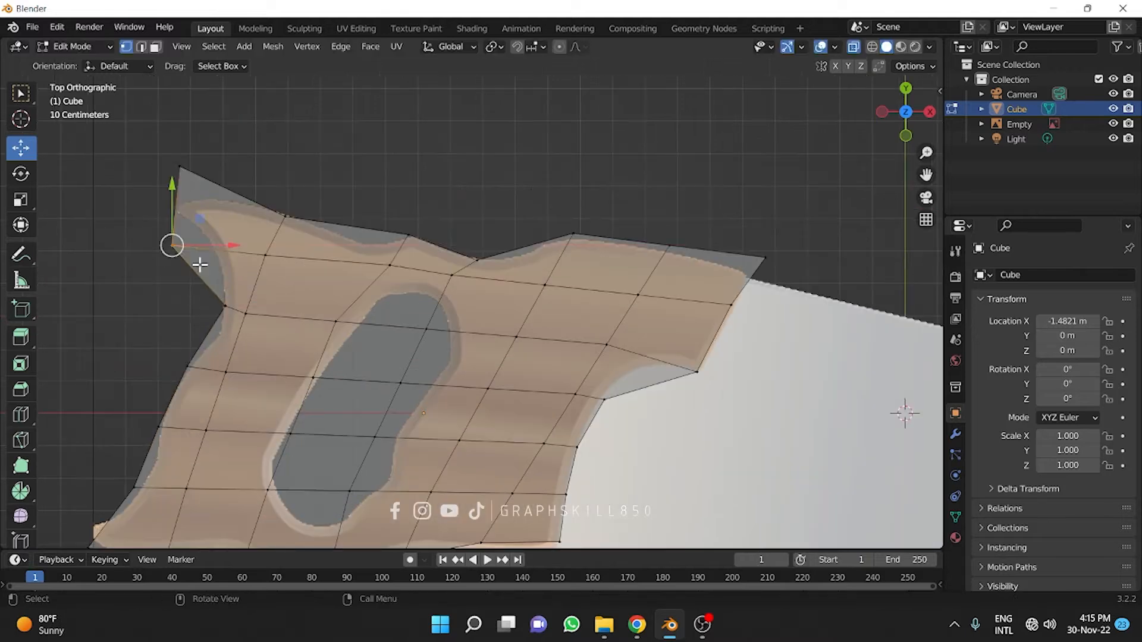
pyautogui.moveTo(229, 244); pyautogui.dragTo(273, 245)
pyautogui.press('Tab')
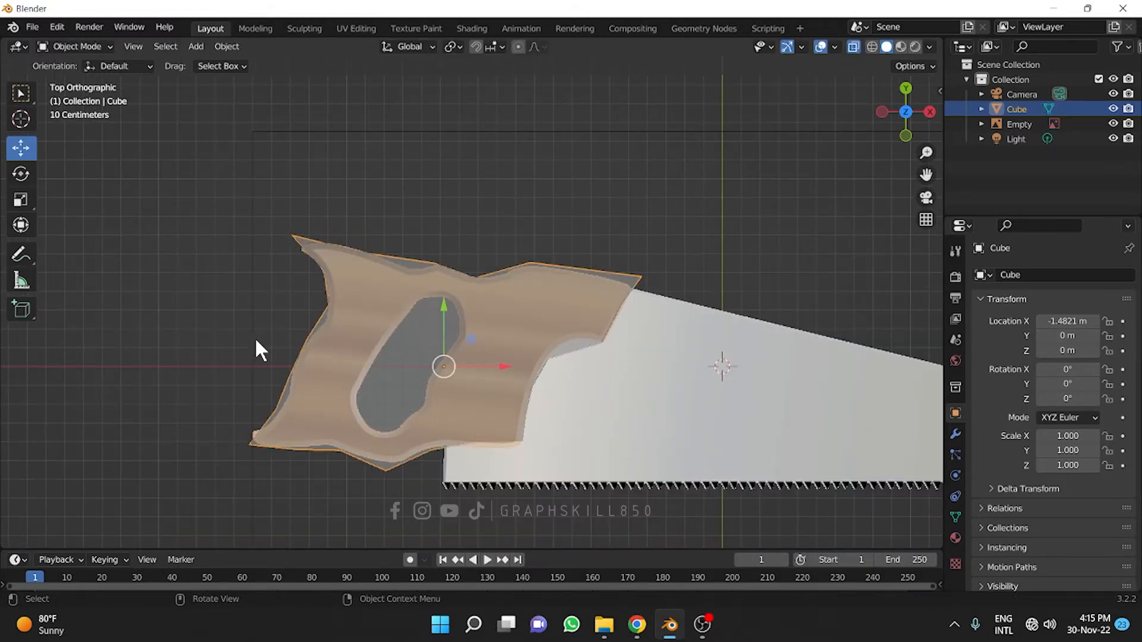
# Add a Subdivision Surface modifier to the handle block.
pyautogui.moveTo(257, 348); pyautogui.dragTo(309, 286, button='middle')
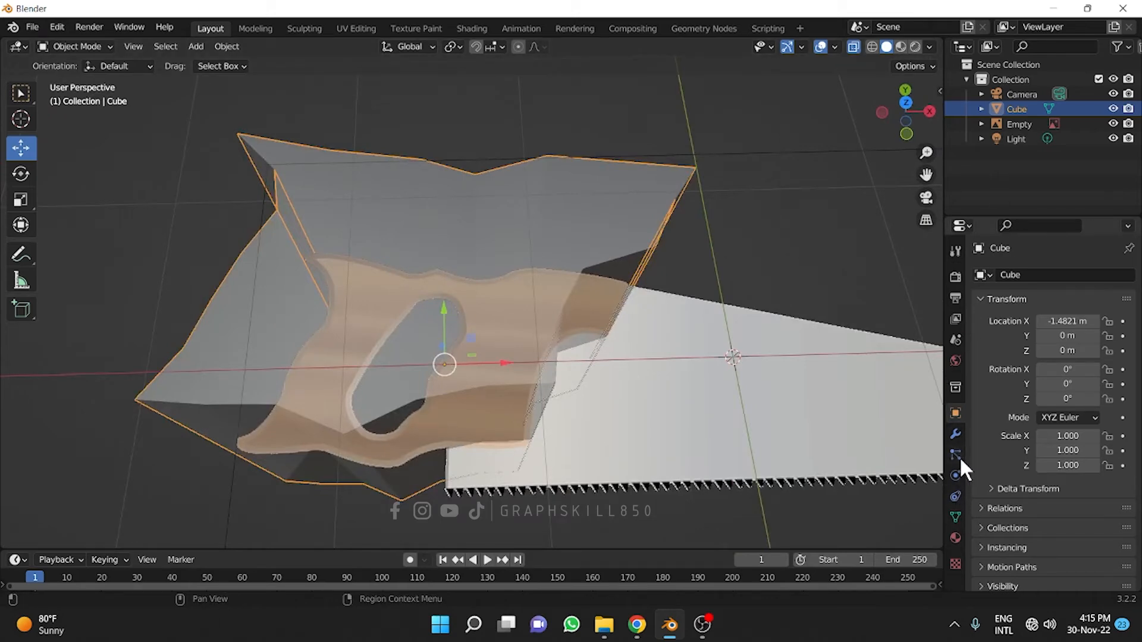
pyautogui.click(954, 434)
pyautogui.click(1012, 275)
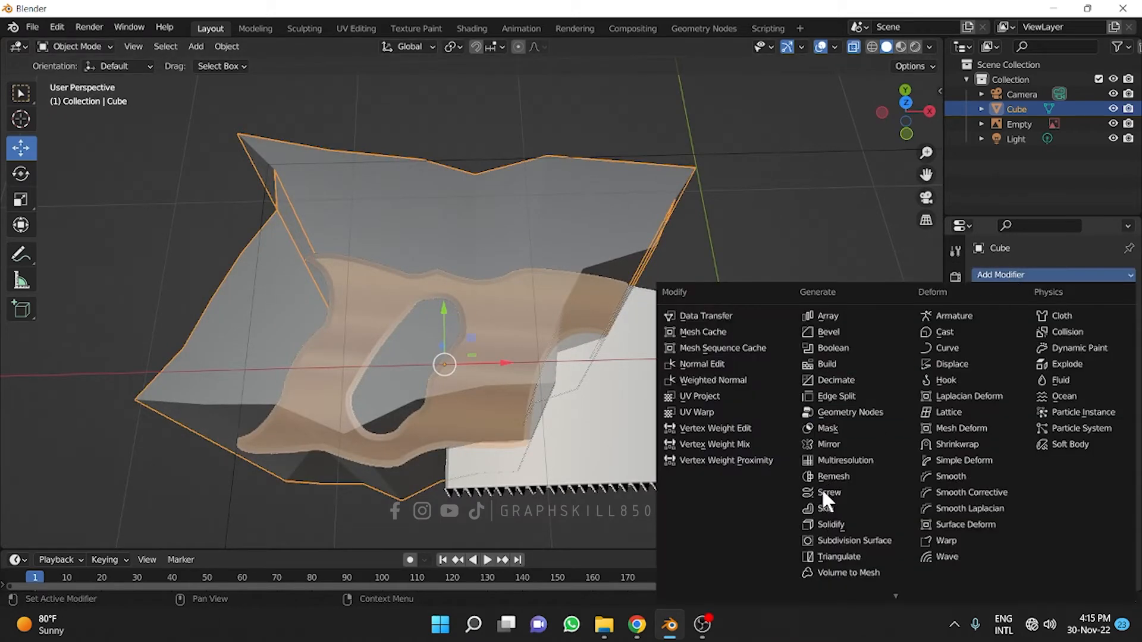
pyautogui.click(832, 541)
pyautogui.moveTo(362, 270); pyautogui.dragTo(456, 259, button='middle')
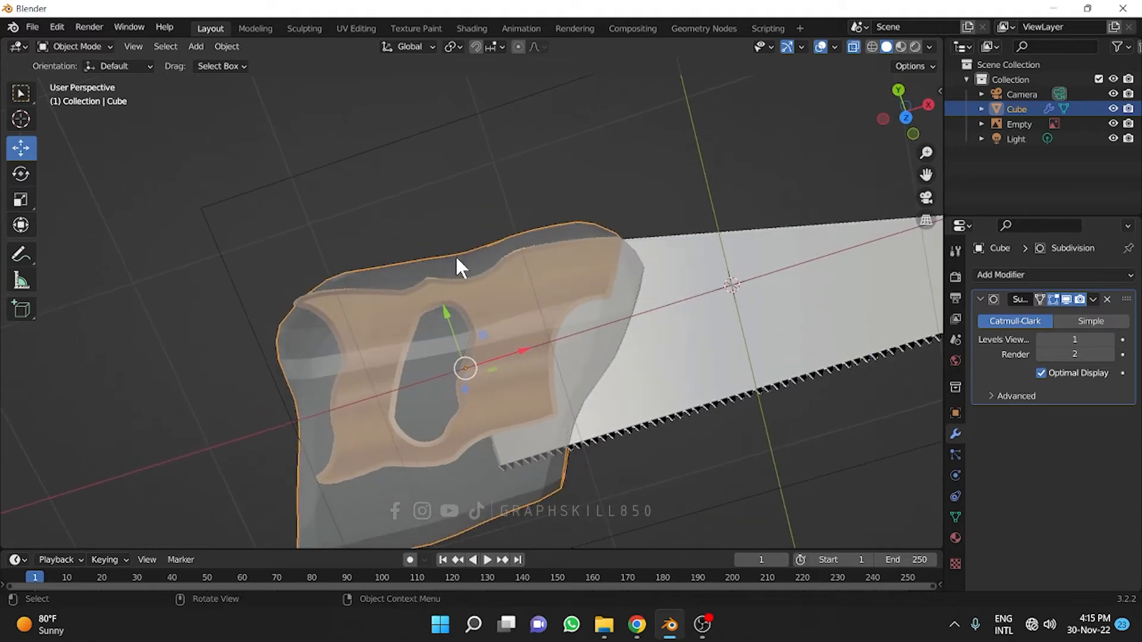
# Turn off X-ray and set the Subdivision modifier's viewport levels to 4.
pyautogui.click(853, 47)
pyautogui.moveTo(458, 304); pyautogui.dragTo(455, 234, button='middle')
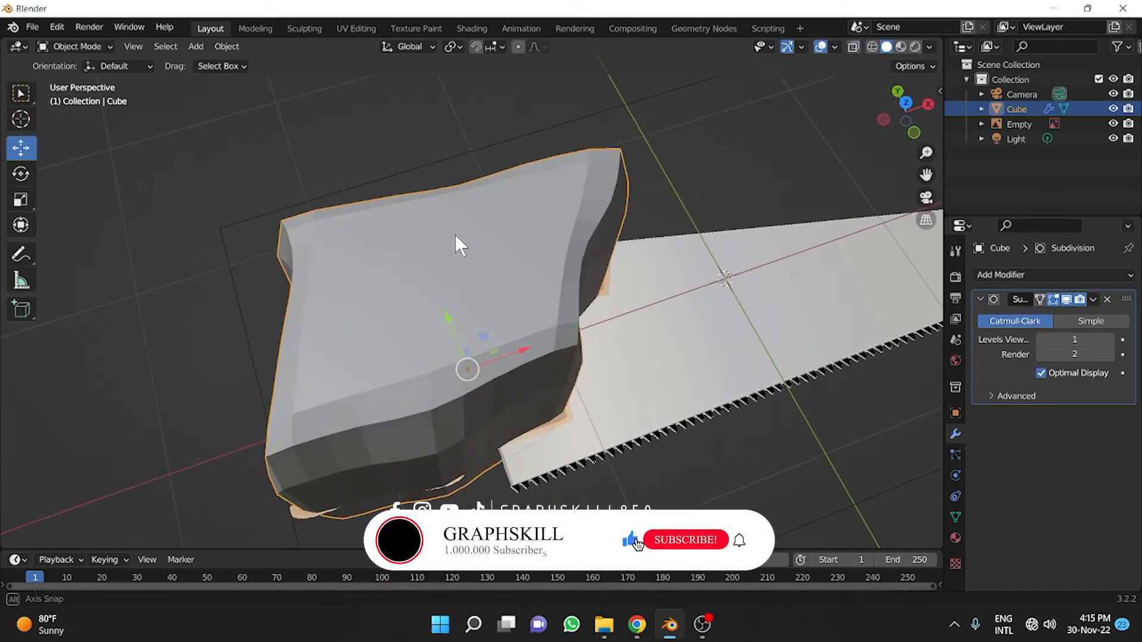
pyautogui.click(1110, 339)
pyautogui.click(1110, 339)
pyautogui.click(1109, 339)
# Flatten the handle by scaling it along the Z axis to about one-sixth of its thickness.
pyautogui.moveTo(463, 338); pyautogui.dragTo(516, 198, button='middle')
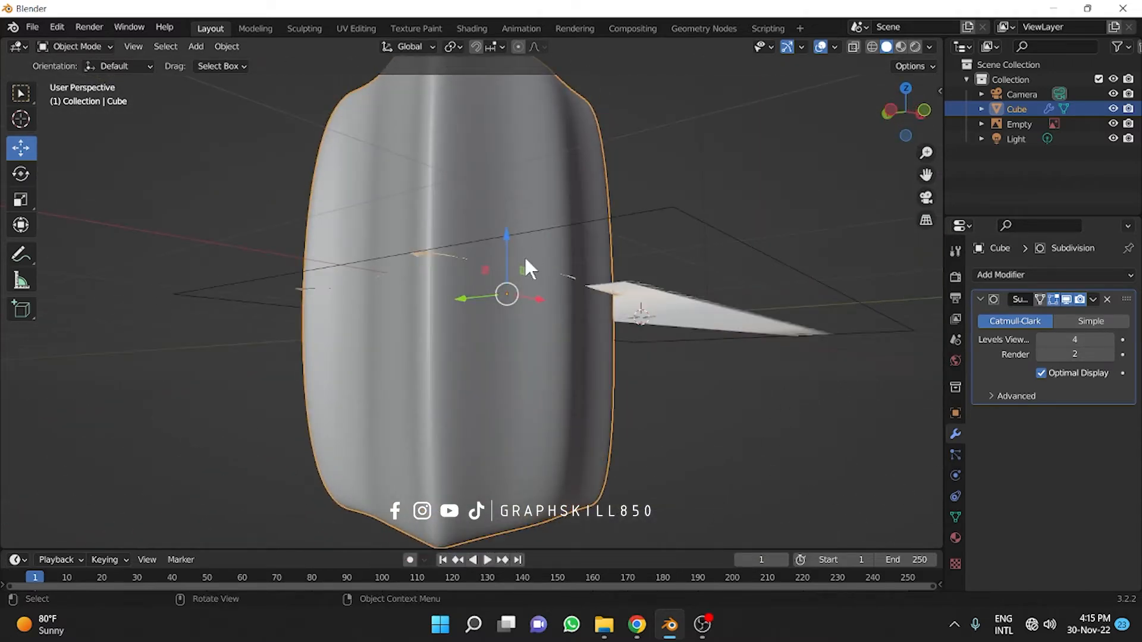
pyautogui.moveTo(507, 280); pyautogui.dragTo(448, 178, button='middle')
pyautogui.scroll(-3, 445, 320)
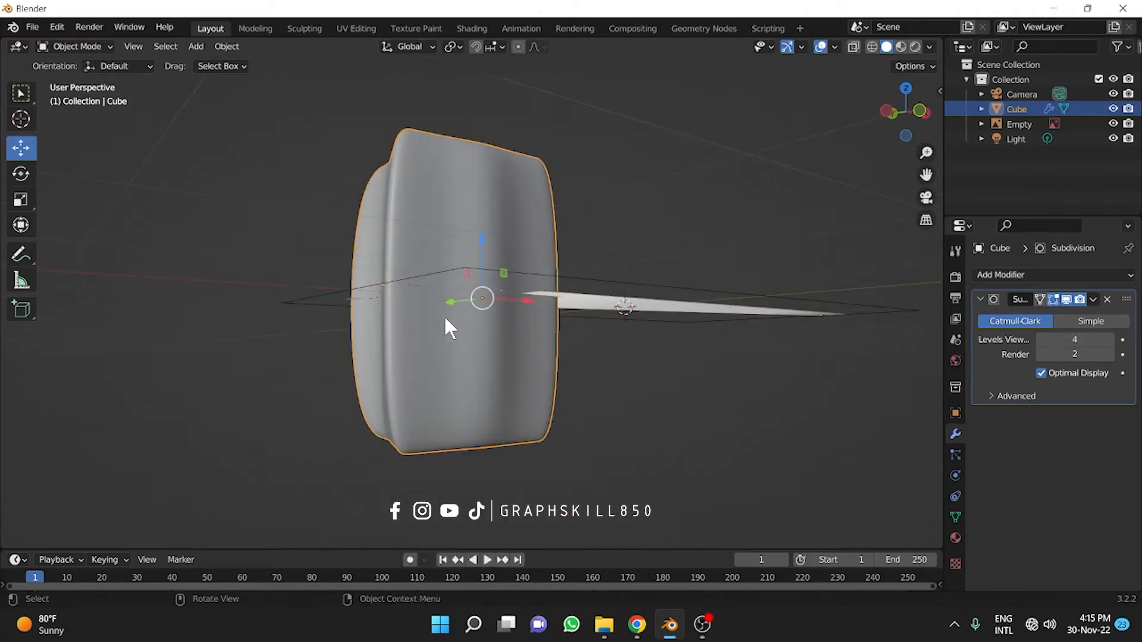
pyautogui.press('s')
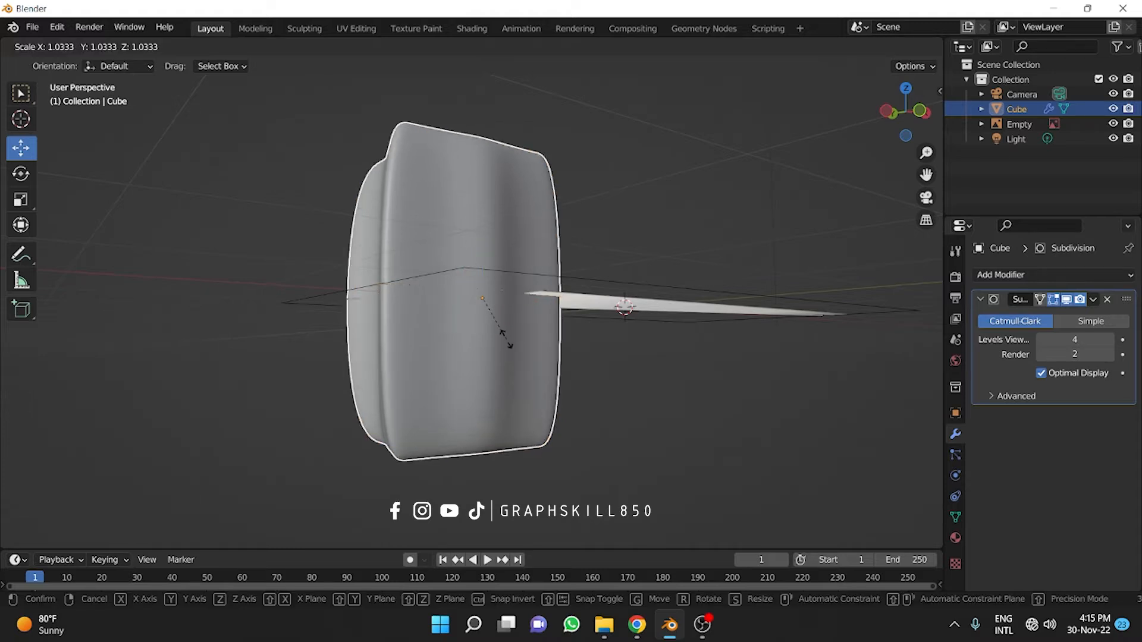
pyautogui.press('z')
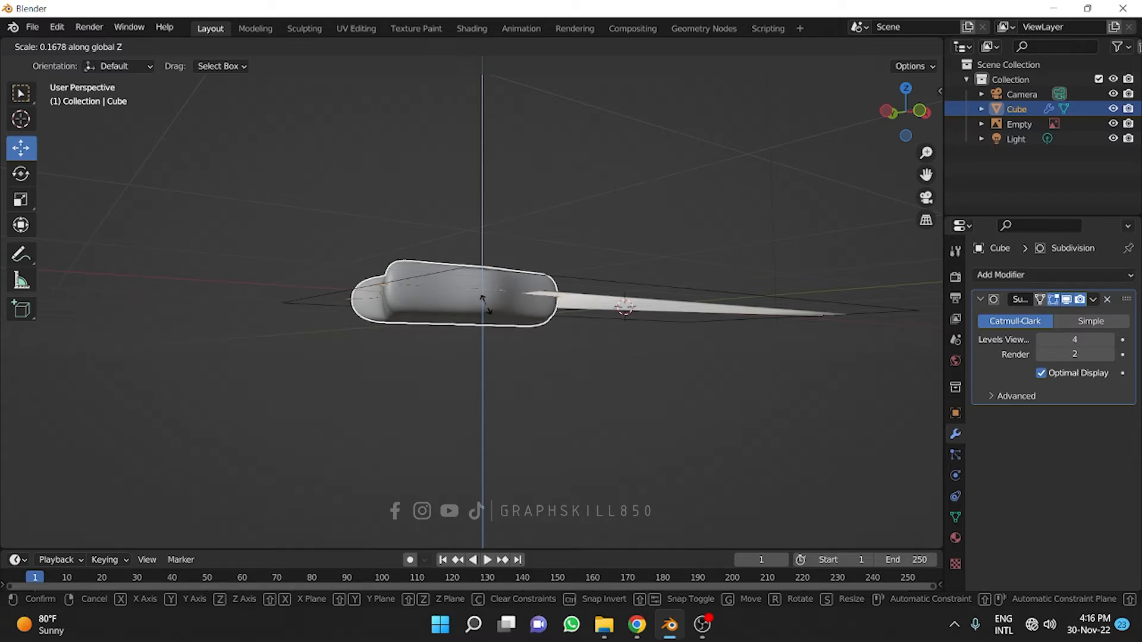
pyautogui.click(456, 271)
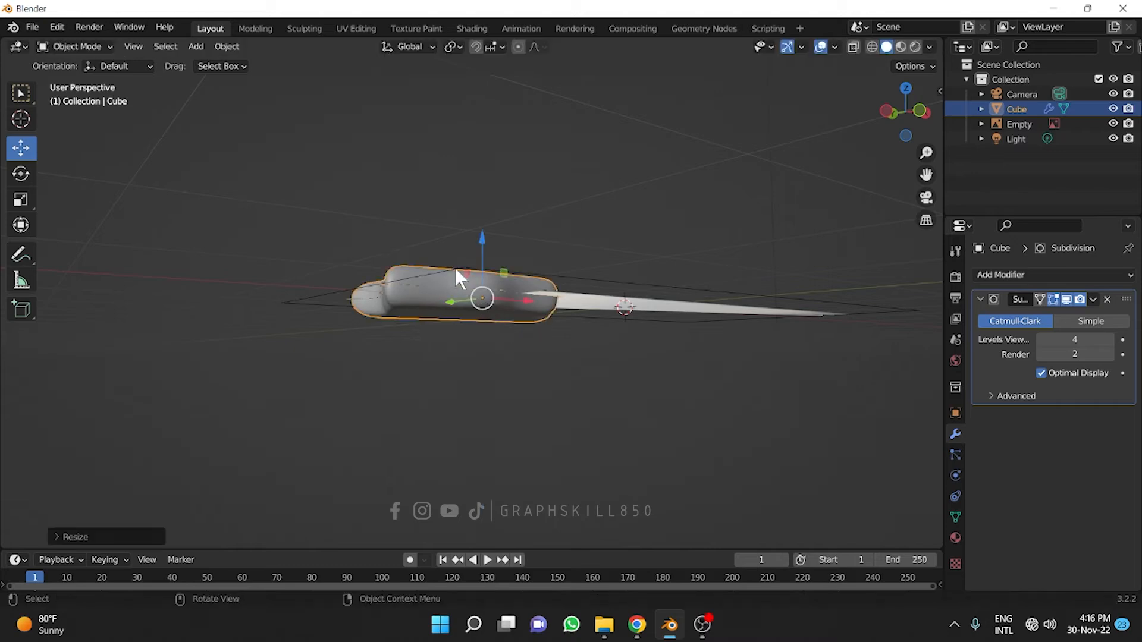
# In top view, extend the handle's upper-left corner vertex outward so the smoothed tip reaches the reference tip.
pyautogui.moveTo(456, 271); pyautogui.dragTo(610, 252, button='middle')
pyautogui.click(898, 94)
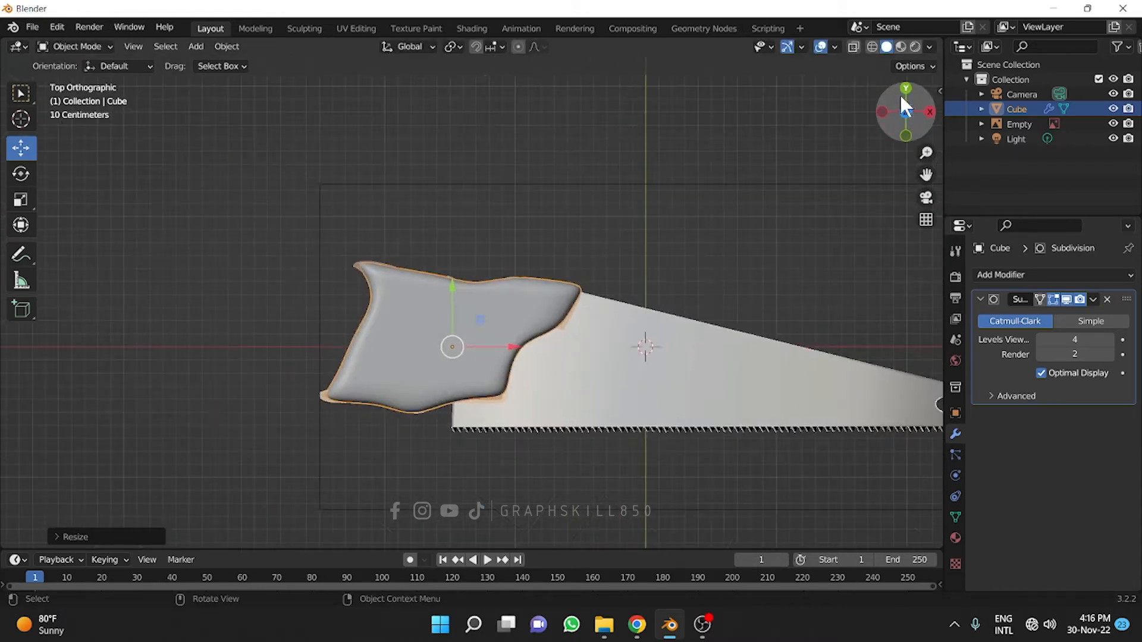
pyautogui.scroll(3, 285, 286)
pyautogui.scroll(-2, 377, 326)
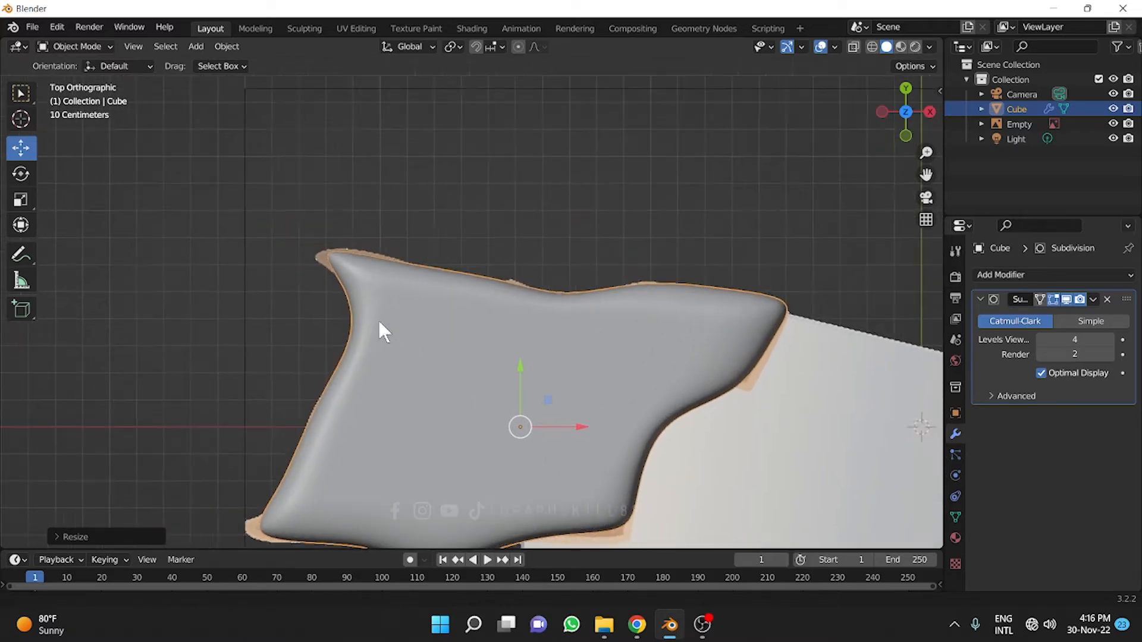
pyautogui.press('Tab')
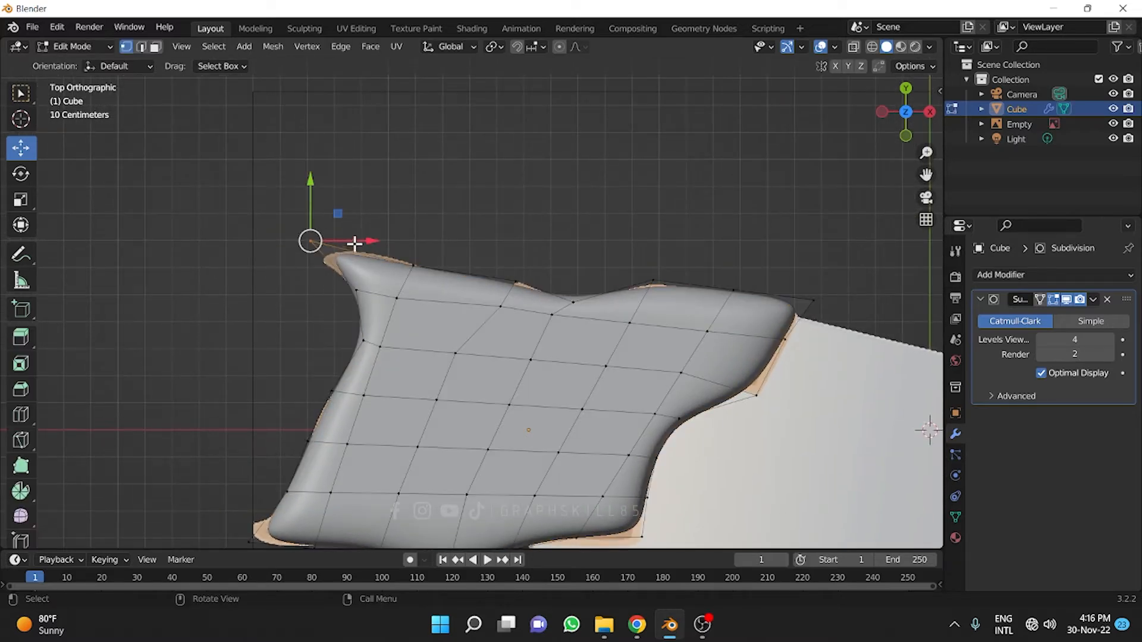
pyautogui.moveTo(354, 242); pyautogui.dragTo(339, 231)
pyautogui.scroll(1, 357, 238)
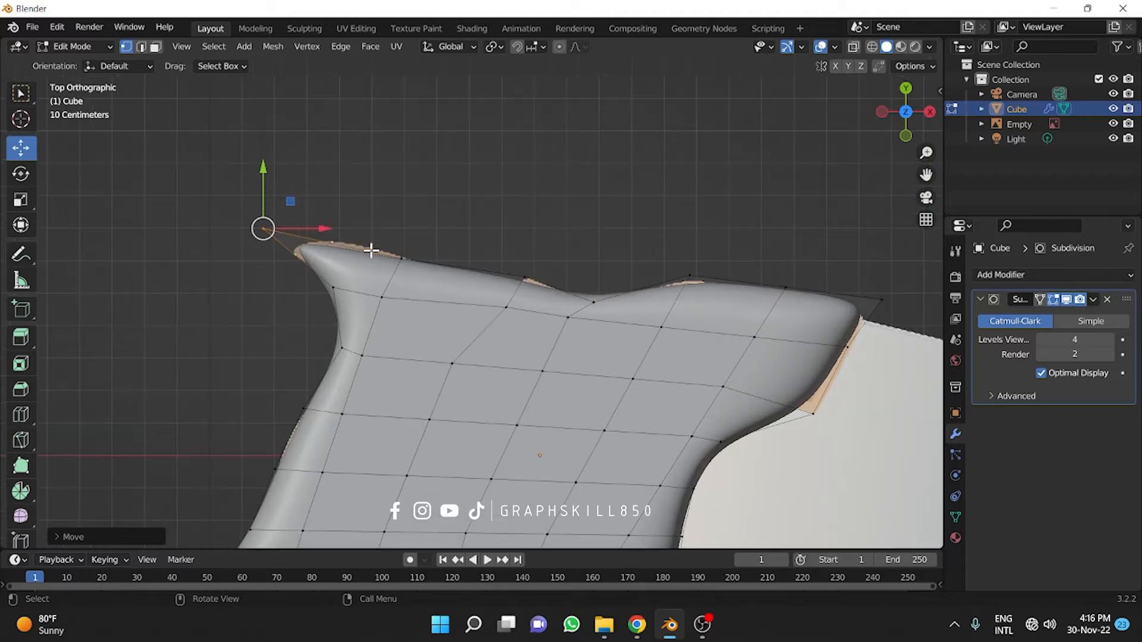
# Add a centred loop cut through the handle's leftmost column and move its top vertex up and to the right.
pyautogui.hotkey('ctrl', 'r')
pyautogui.click(371, 250)
pyautogui.rightClick(371, 250)
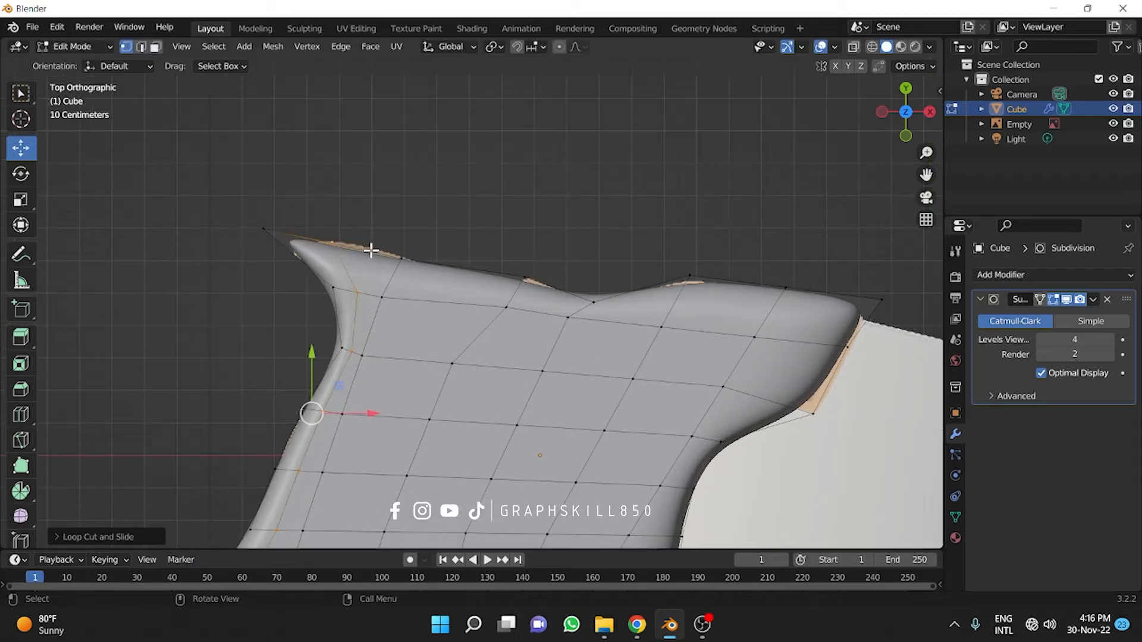
pyautogui.moveTo(327, 220); pyautogui.dragTo(388, 226)
# Try to lower the handle's upper-left corner vertex without X-ray, and undo the move.
pyautogui.moveTo(252, 217); pyautogui.dragTo(277, 237)
pyautogui.moveTo(264, 189); pyautogui.dragTo(266, 220)
pyautogui.hotkey('ctrl', 'z')
# Turn on X-ray and move the handle's upper-left tip vertices slightly right and down onto the reference tip.
pyautogui.click(852, 47)
pyautogui.moveTo(196, 200); pyautogui.dragTo(281, 253)
pyautogui.moveTo(265, 189); pyautogui.dragTo(283, 206)
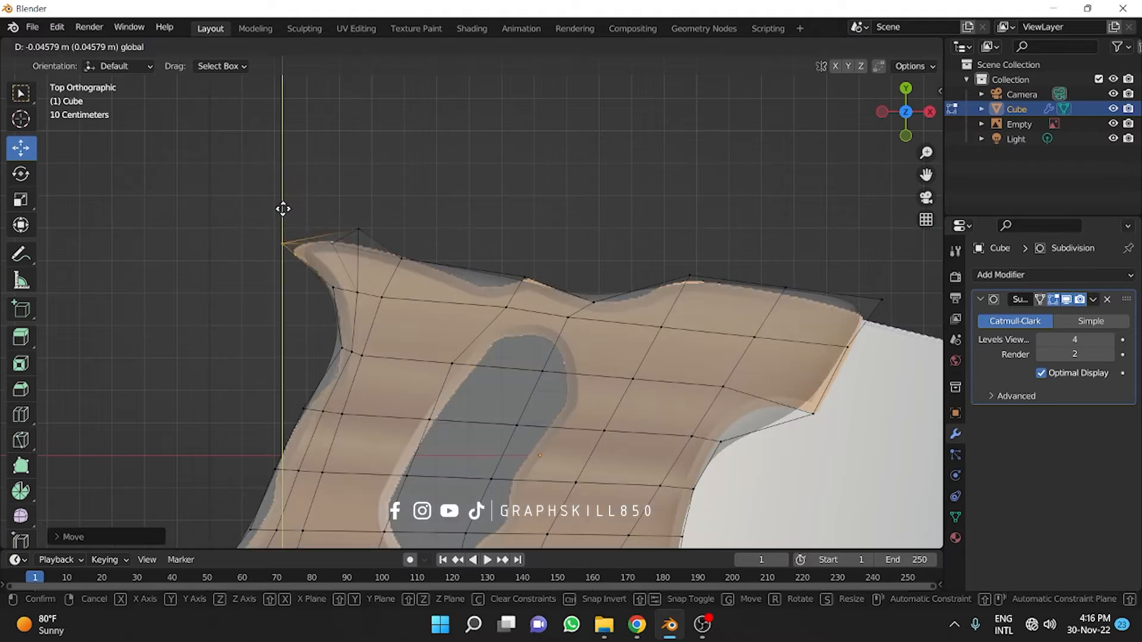
pyautogui.moveTo(310, 247); pyautogui.dragTo(314, 246)
# Add a centred loop cut through the column left of the grip hole and adjust the nearby top-edge vertices to the reference curve.
pyautogui.hotkey('ctrl', 'r')
pyautogui.click(472, 279)
pyautogui.rightClick(472, 278)
pyautogui.moveTo(402, 232); pyautogui.dragTo(402, 230)
# Select the handle's lower-left corner vertices and pull them slightly outward along X.
pyautogui.moveTo(554, 410); pyautogui.dragTo(580, 294, button='middle')
pyautogui.moveTo(348, 446); pyautogui.dragTo(287, 344)
pyautogui.moveTo(340, 398); pyautogui.dragTo(329, 401)
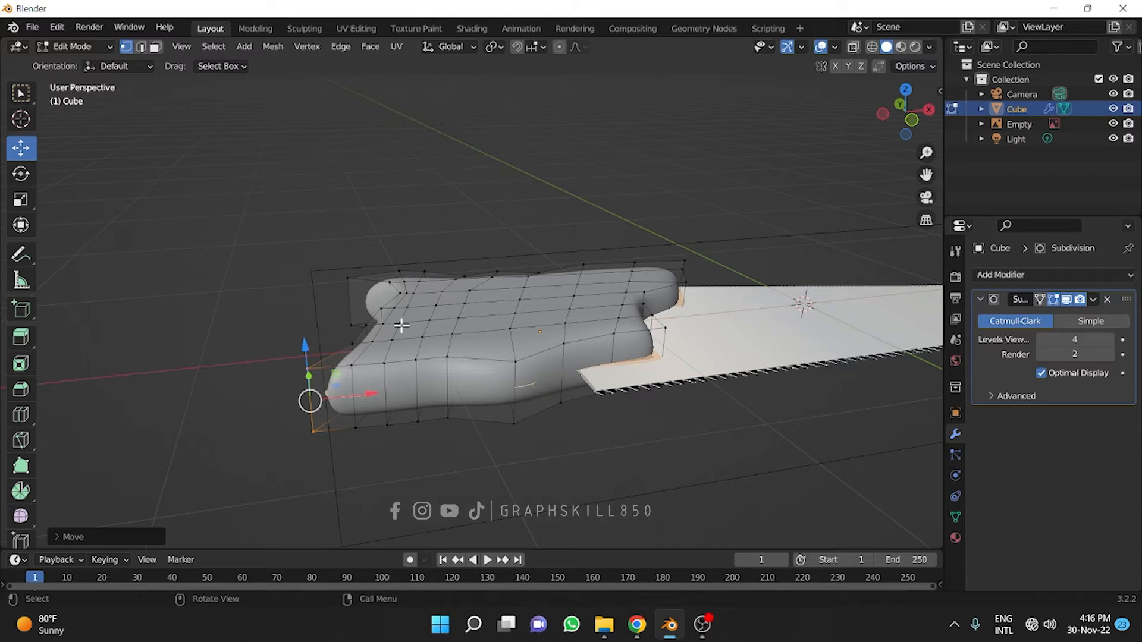
pyautogui.click(854, 45)
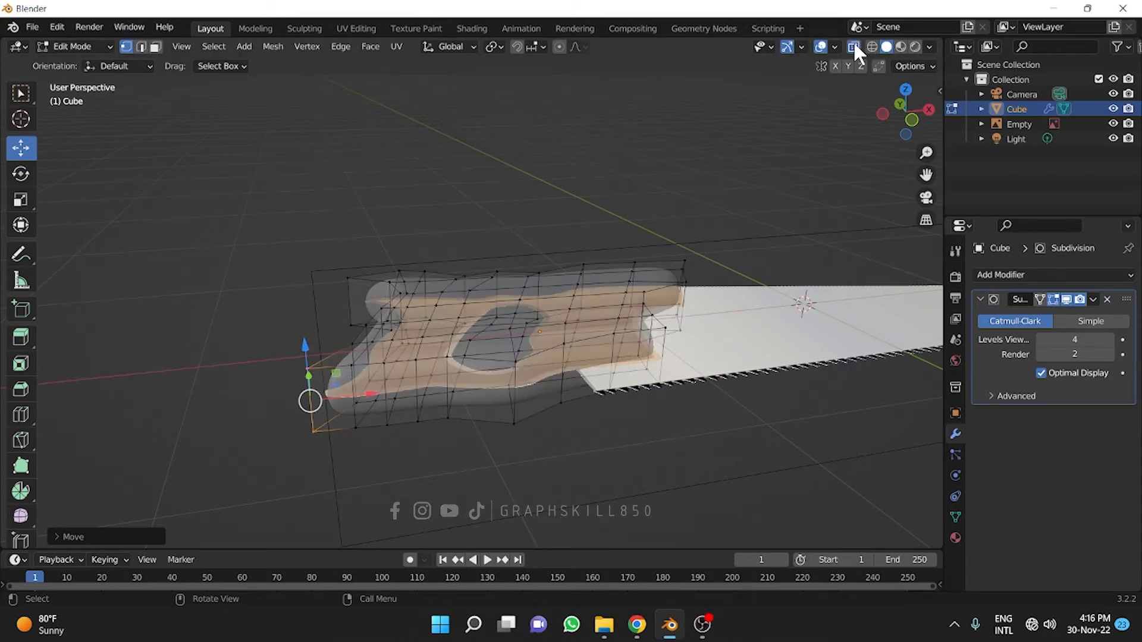
pyautogui.click(854, 44)
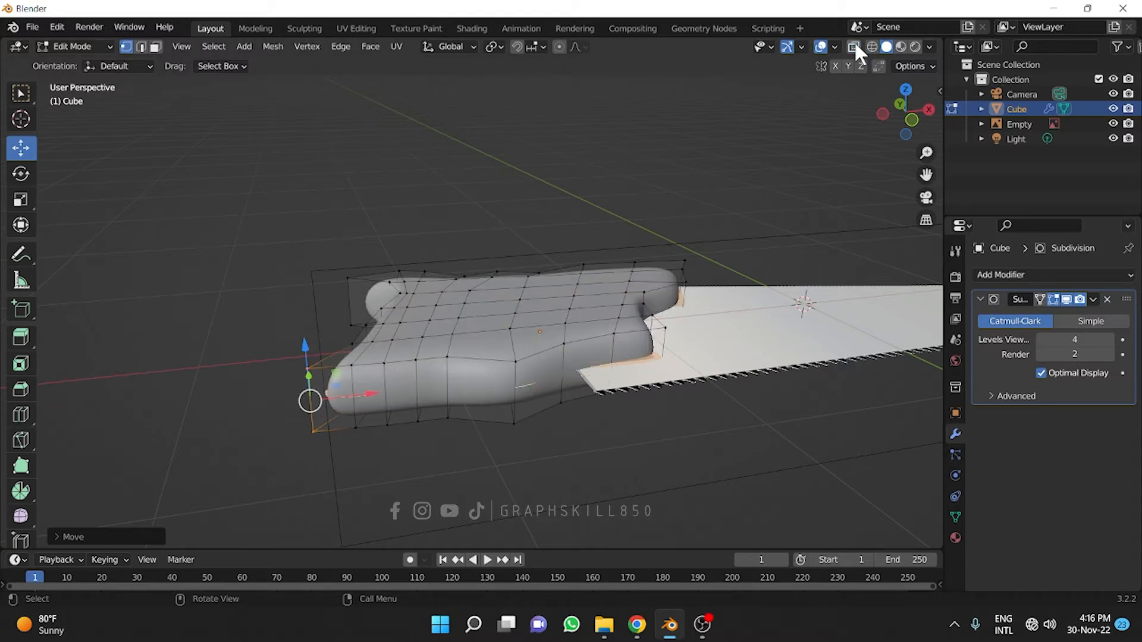
# Try to raise the bottom-edge vertex left of the grip hole's bulge in top view, and undo the move.
pyautogui.click(905, 90)
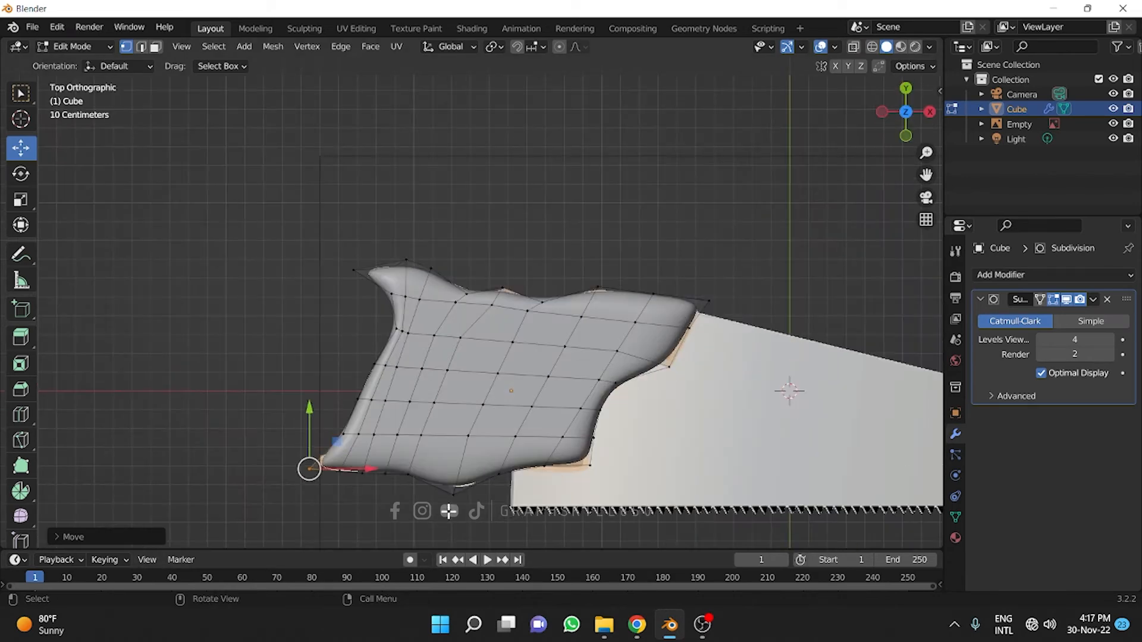
pyautogui.press('b')
pyautogui.moveTo(402, 462); pyautogui.dragTo(403, 464)
pyautogui.press('g')
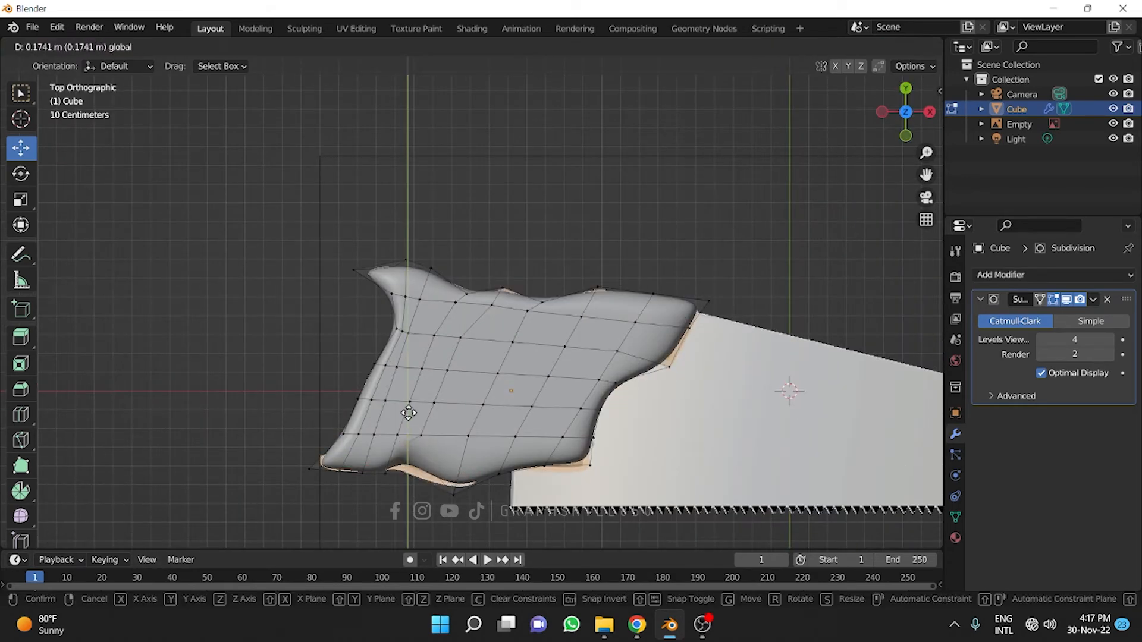
pyautogui.click(414, 408)
pyautogui.moveTo(414, 408); pyautogui.dragTo(478, 352, button='middle')
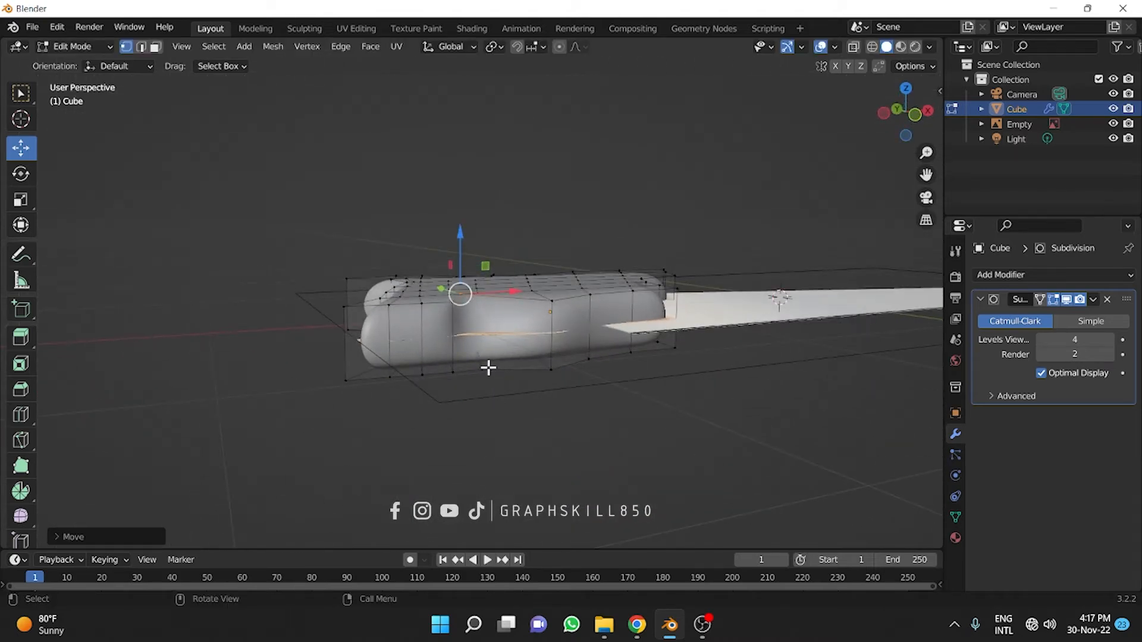
pyautogui.hotkey('ctrl', 'z')
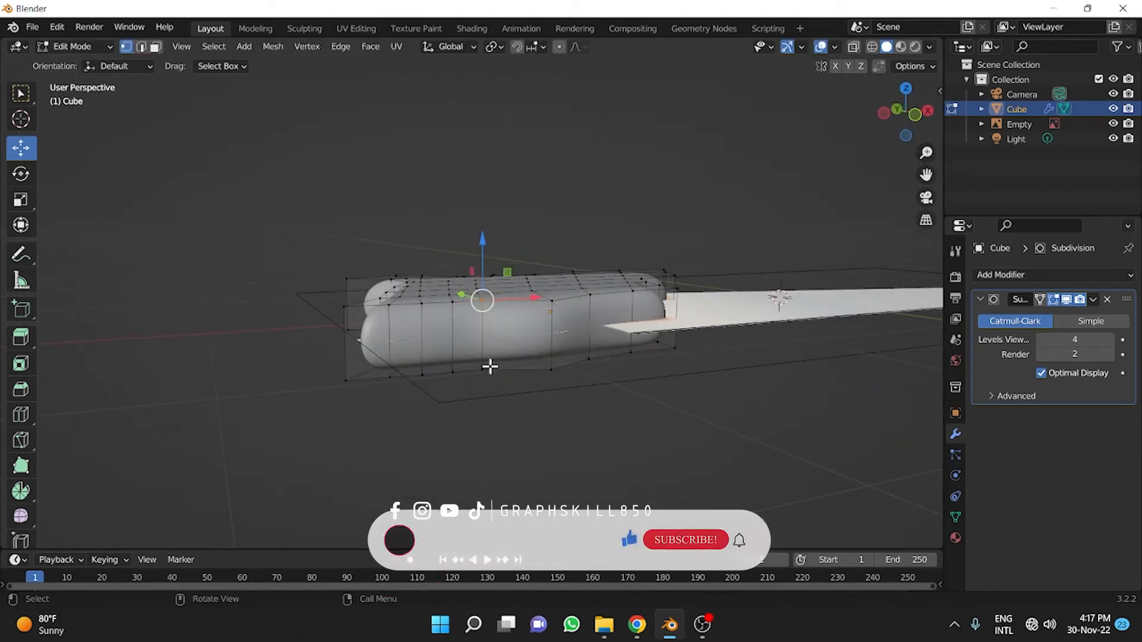
# With X-ray on in top view, raise the lowest vertices of the handle's bottom bulge slightly toward the reference outline.
pyautogui.click(901, 88)
pyautogui.click(853, 46)
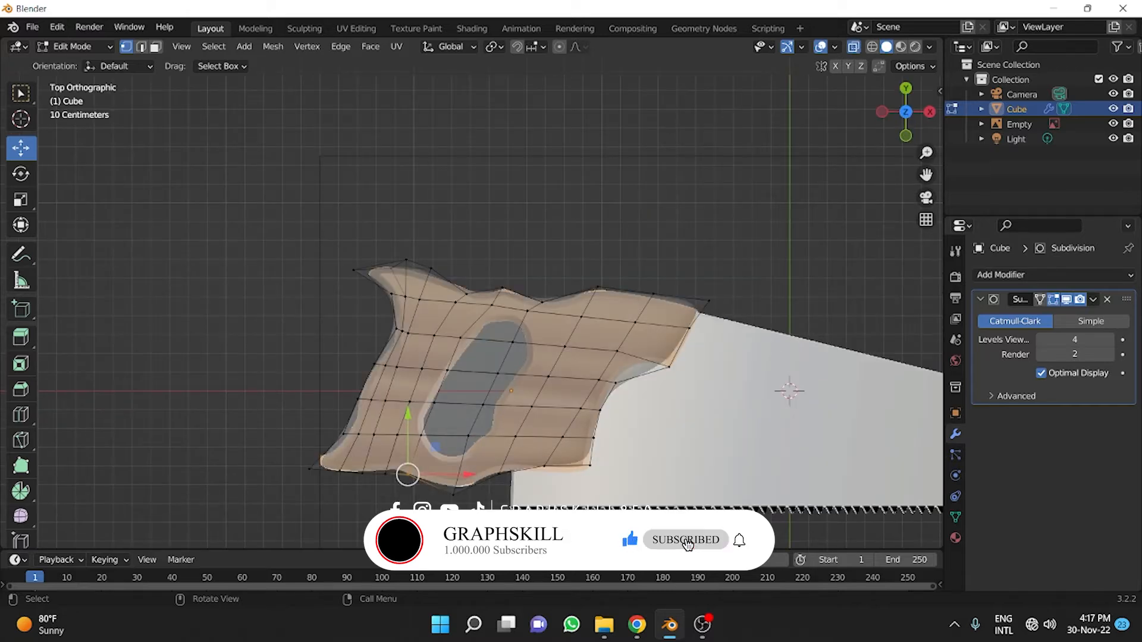
pyautogui.click(454, 494)
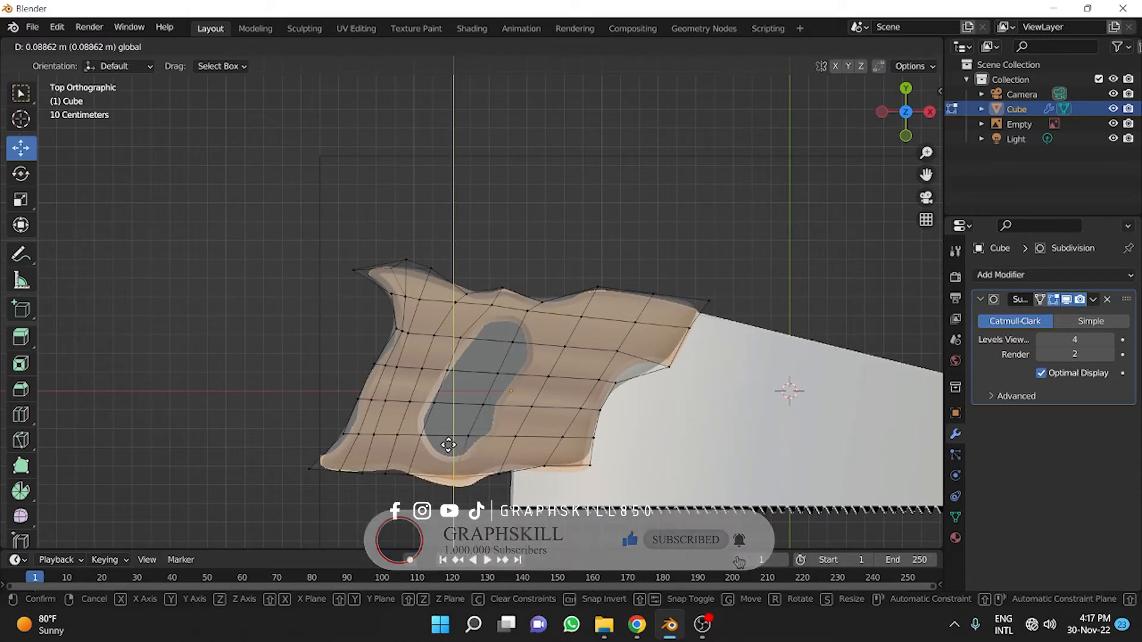
# Leave Edit Mode and examine the smoothed handle's shape against the reference image from several angles.
pyautogui.scroll(-3, 315, 380)
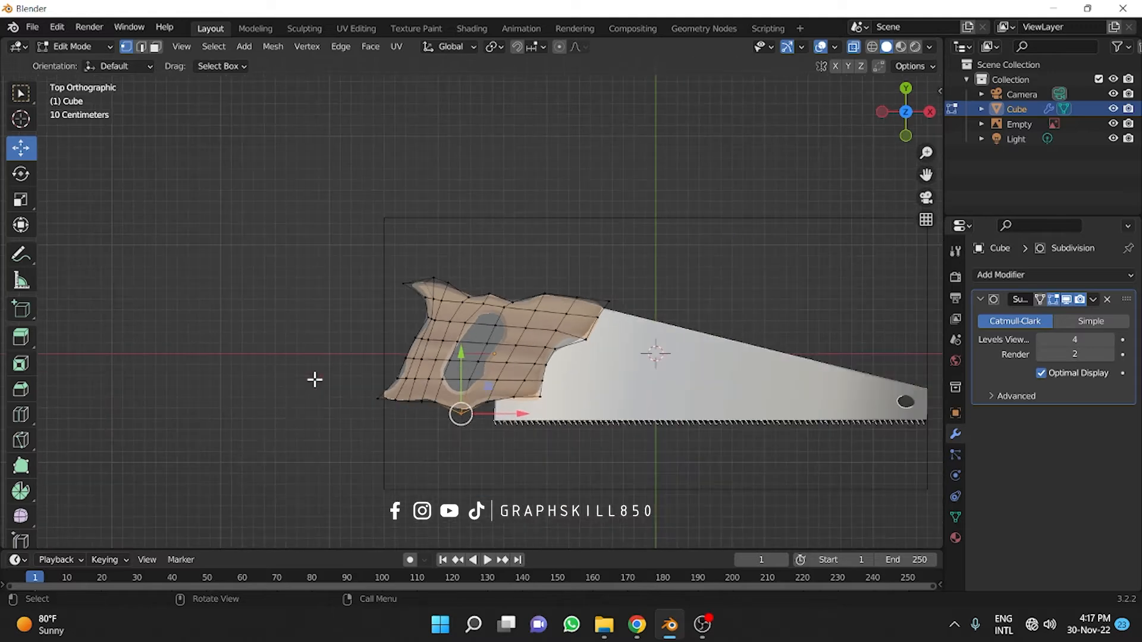
pyautogui.keyDown('shift'); pyautogui.moveTo(484, 467); pyautogui.dragTo(461, 461, button='middle'); pyautogui.keyUp('shift')
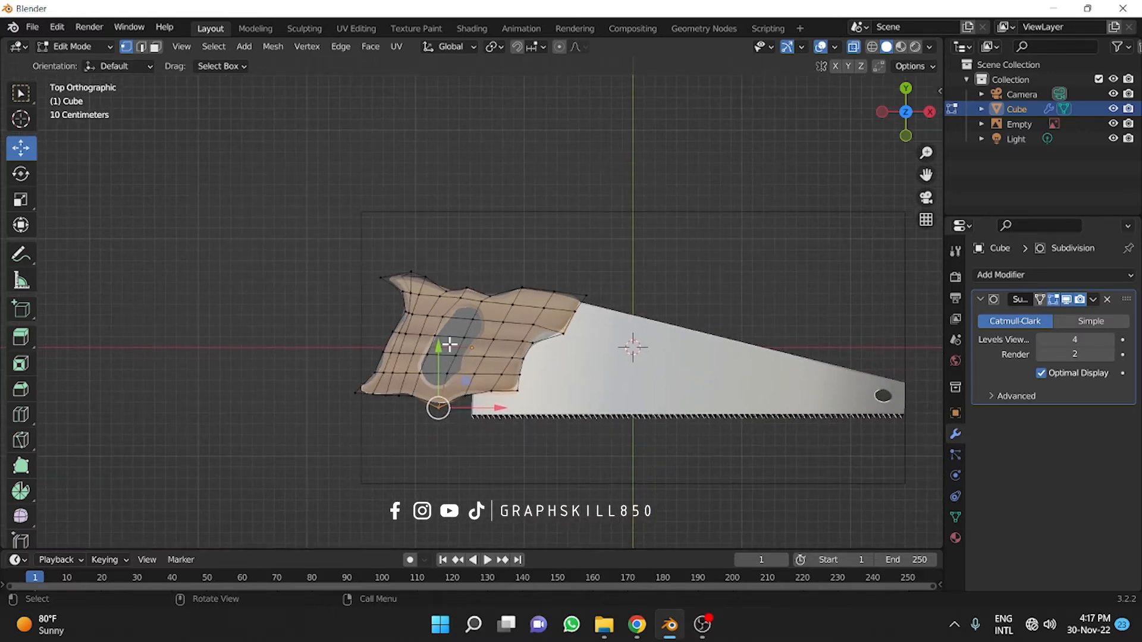
pyautogui.scroll(4, 459, 320)
pyautogui.moveTo(454, 382); pyautogui.dragTo(514, 323, button='middle')
pyautogui.press('Tab')
pyautogui.scroll(-3, 509, 322)
pyautogui.moveTo(510, 418); pyautogui.dragTo(486, 472, button='middle')
pyautogui.click(904, 108)
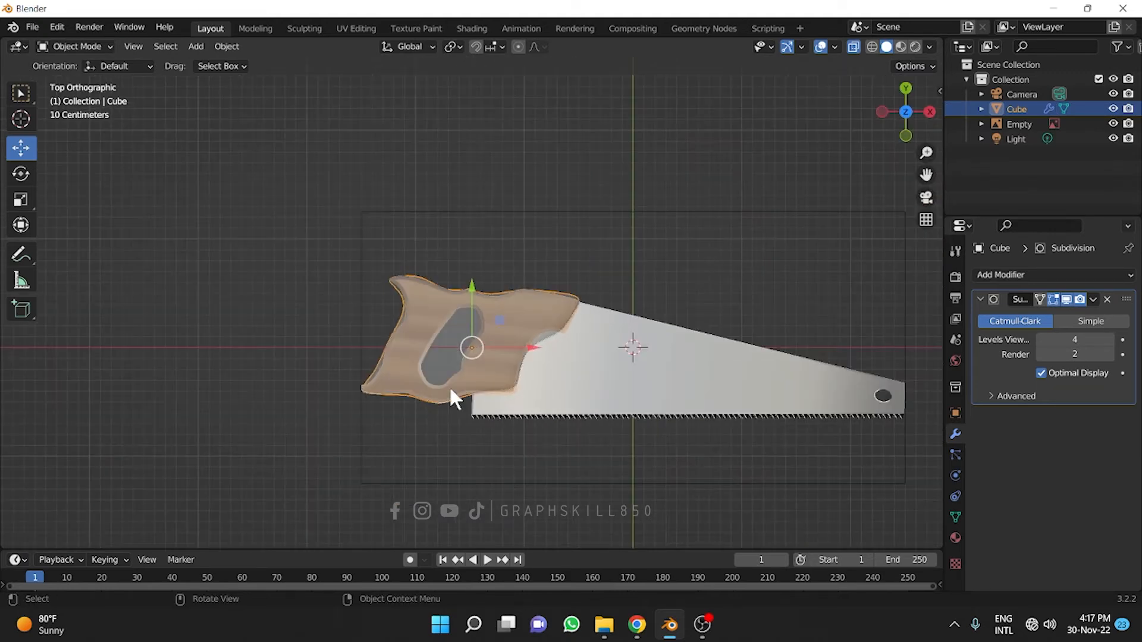
# Add a cube, move it over the handle's grip hole and scale it down to about 0.3.
pyautogui.scroll(4, 464, 383)
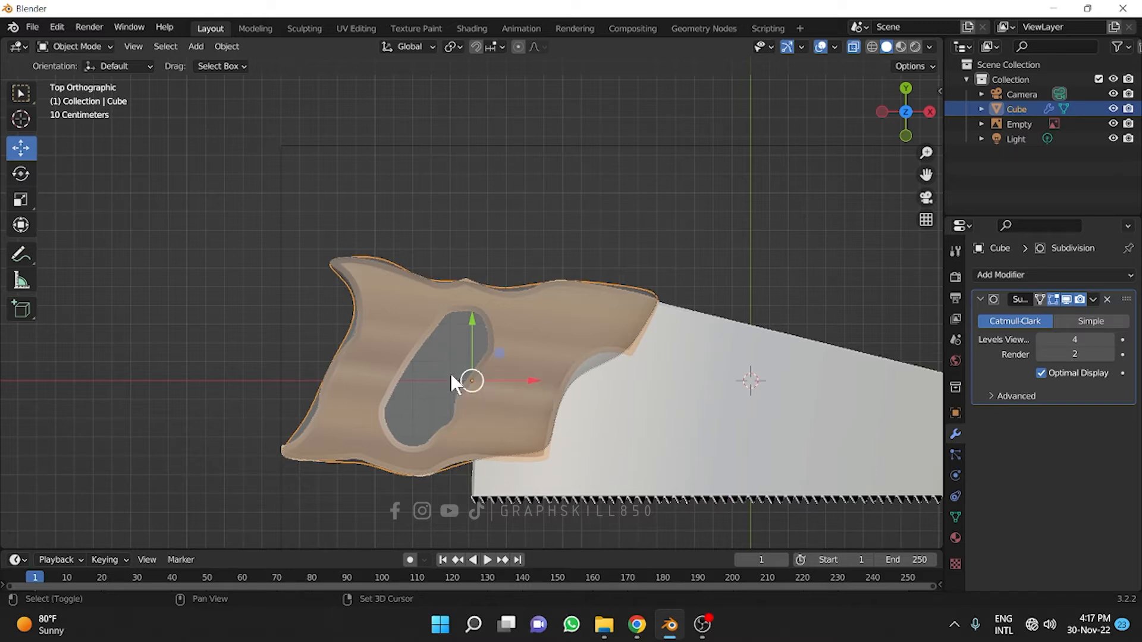
pyautogui.hotkey('shift', 'a')
pyautogui.moveTo(408, 309)
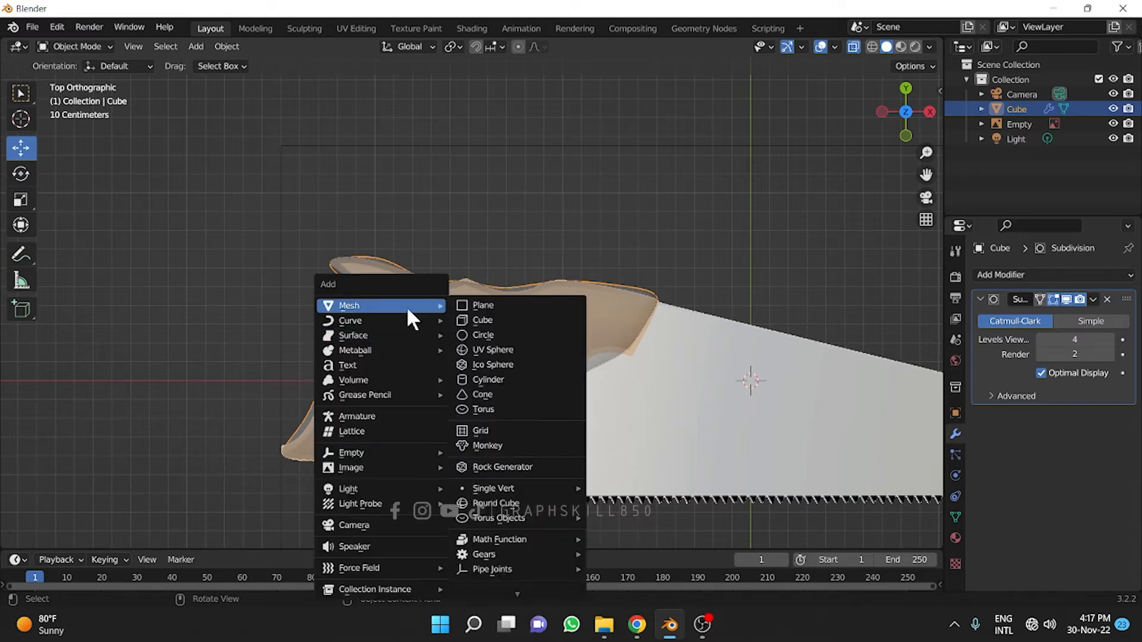
pyautogui.click(483, 320)
pyautogui.scroll(-3, 462, 399)
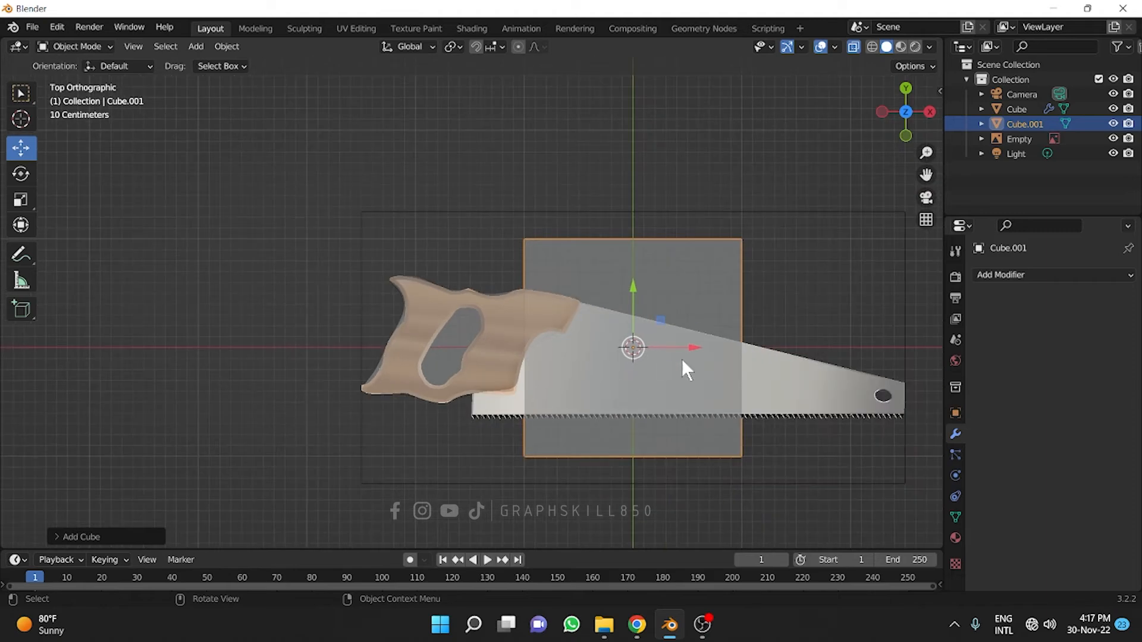
pyautogui.press('g')
pyautogui.click(510, 357)
pyautogui.press('s')
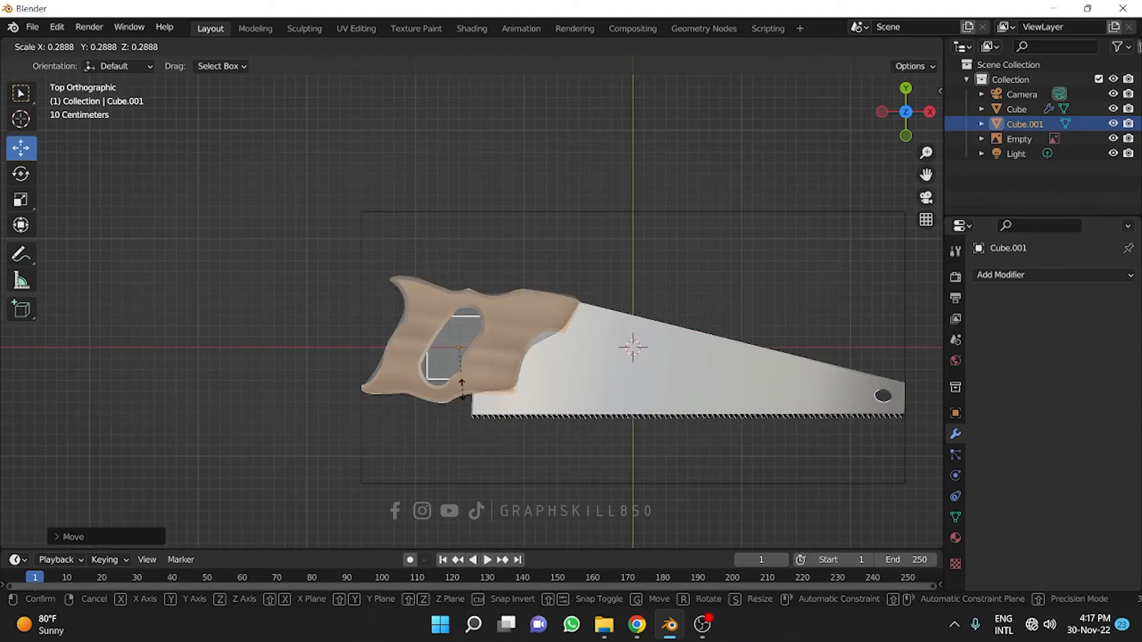
pyautogui.click(464, 380)
# In Edit Mode, stretch the new cube along Y by moving its upper vertices up and lower vertices down past the grip hole's ends.
pyautogui.scroll(3, 458, 358)
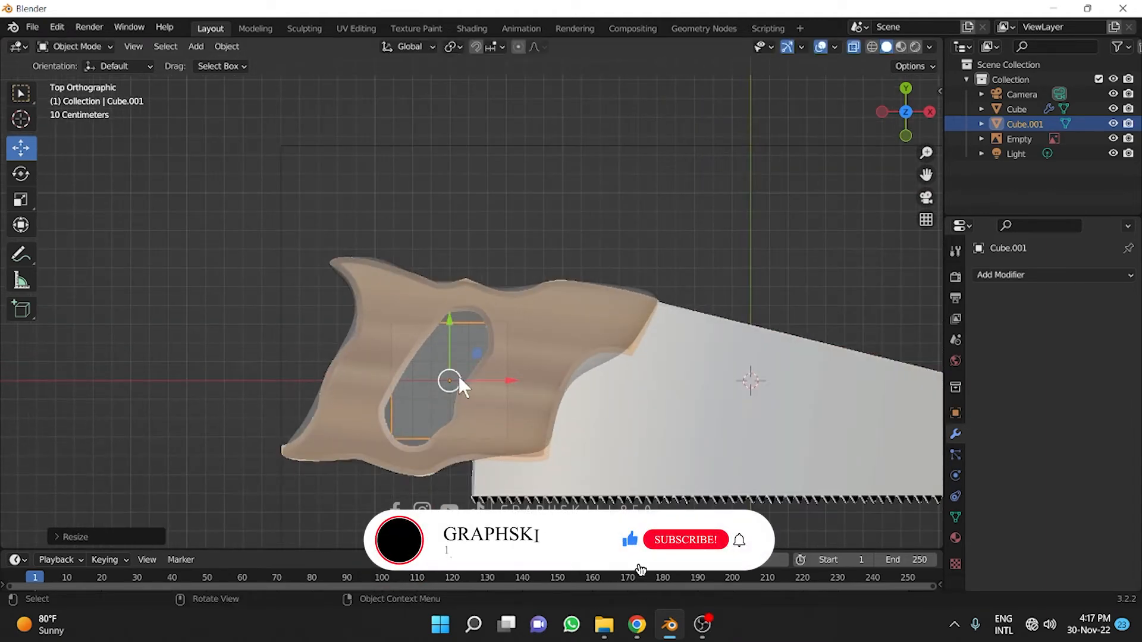
pyautogui.press('Tab')
pyautogui.press('b')
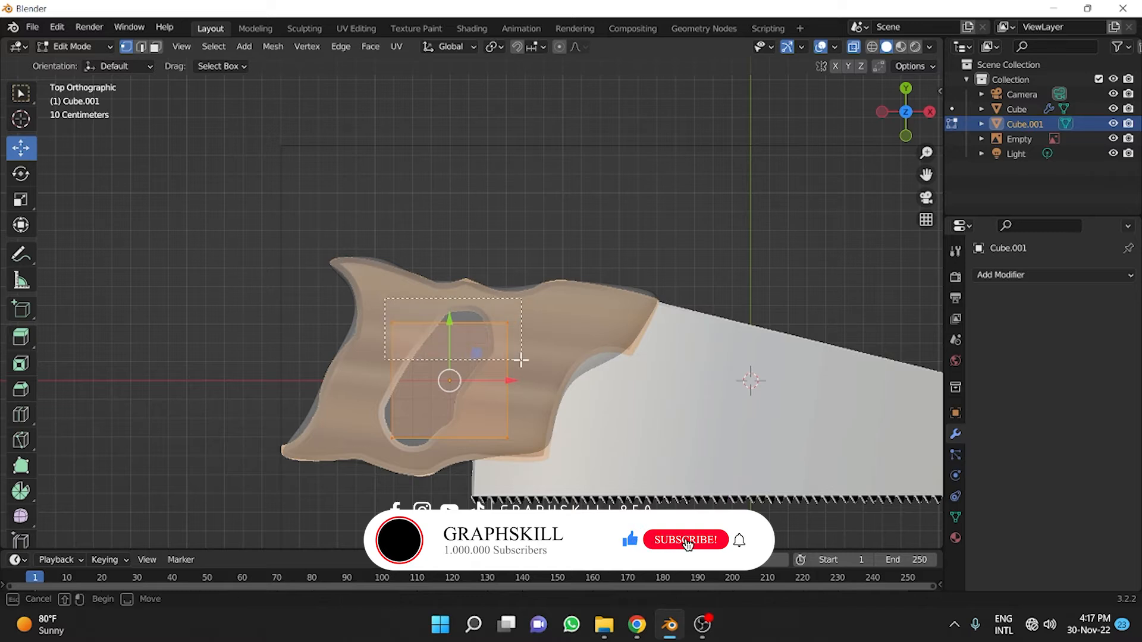
pyautogui.moveTo(521, 360); pyautogui.dragTo(521, 360)
pyautogui.press('g')
pyautogui.press('y')
pyautogui.click(449, 277)
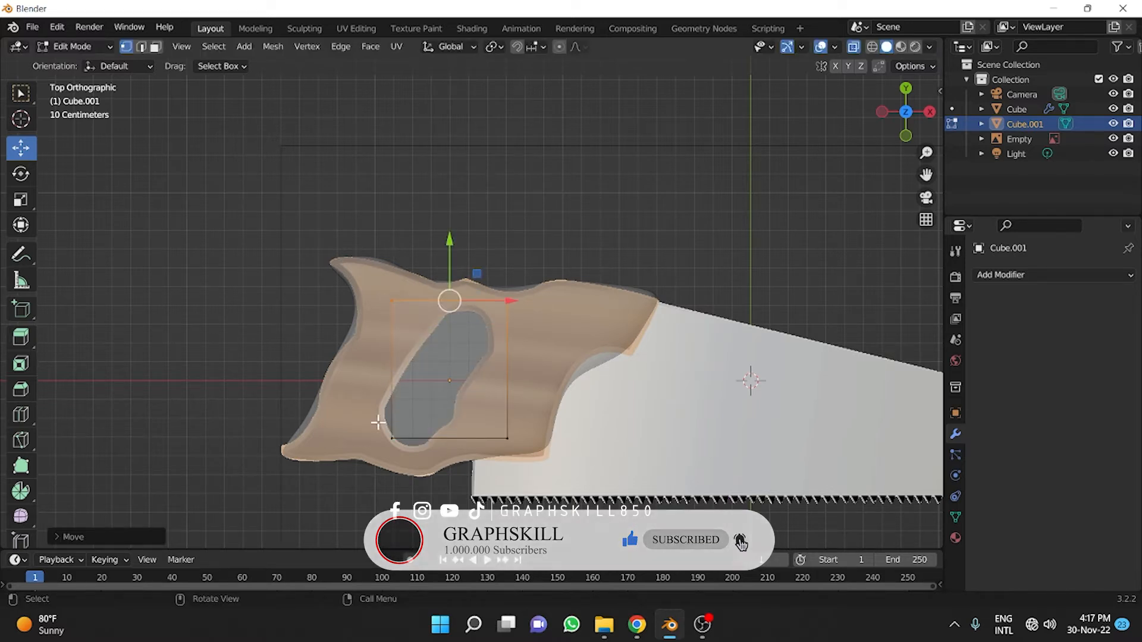
pyautogui.moveTo(379, 460); pyautogui.dragTo(484, 403)
pyautogui.press('g')
pyautogui.press('y')
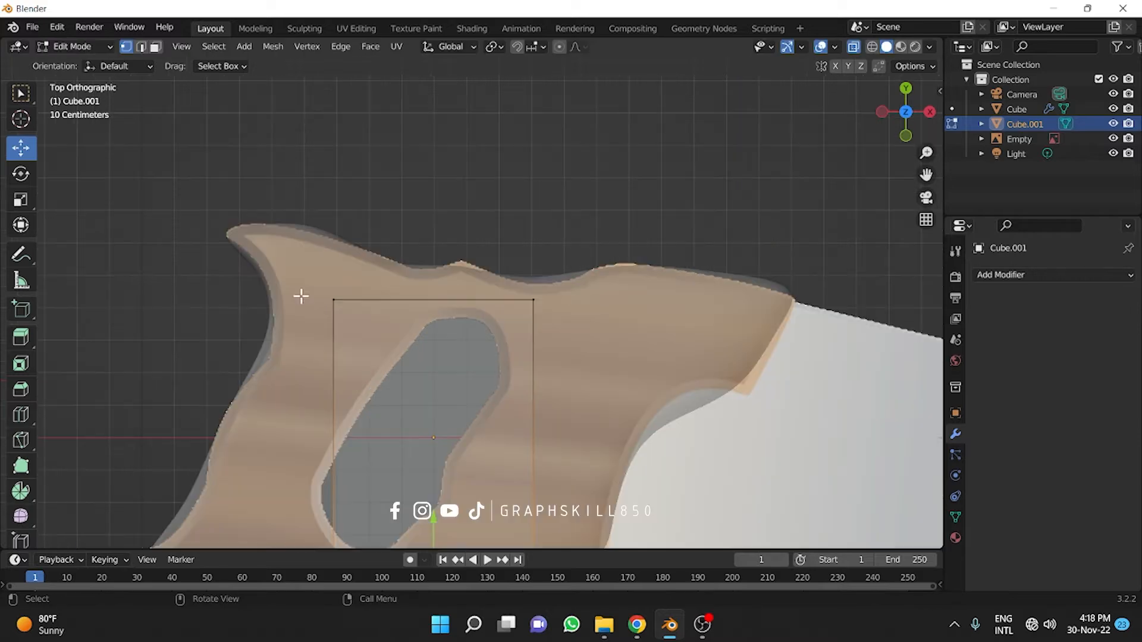
# Move the cube's upper-left corner vertices right along X and lower its upper-right corner slightly to fit the hole's upper end.
pyautogui.moveTo(310, 281); pyautogui.dragTo(370, 327)
pyautogui.press('g')
pyautogui.press('x')
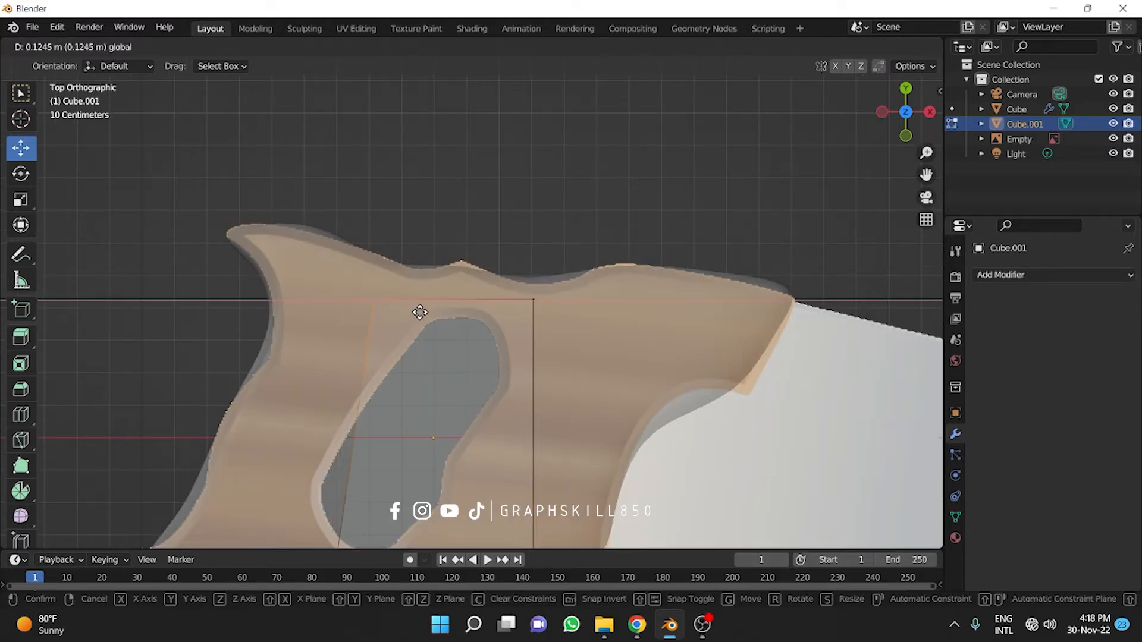
pyautogui.click(475, 321)
pyautogui.click(527, 294)
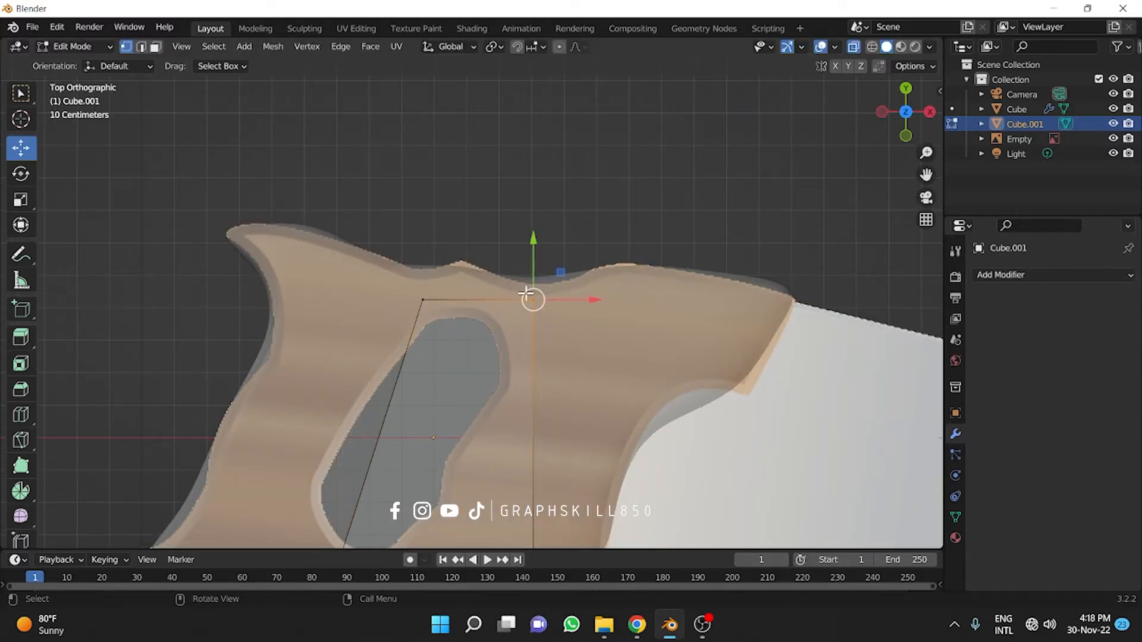
pyautogui.moveTo(535, 268); pyautogui.dragTo(515, 314)
pyautogui.scroll(-3, 523, 288)
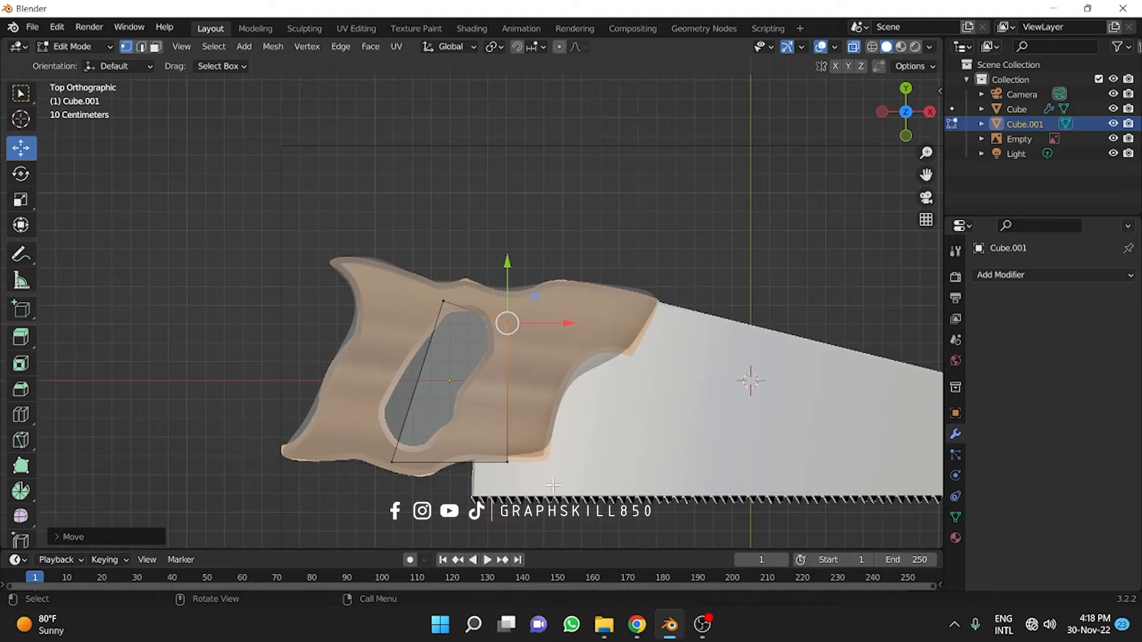
# Move the cube's lower-right corner vertices left along X to follow the slanted right side of the grip hole.
pyautogui.moveTo(529, 475); pyautogui.dragTo(479, 432)
pyautogui.press('g')
pyautogui.press('x')
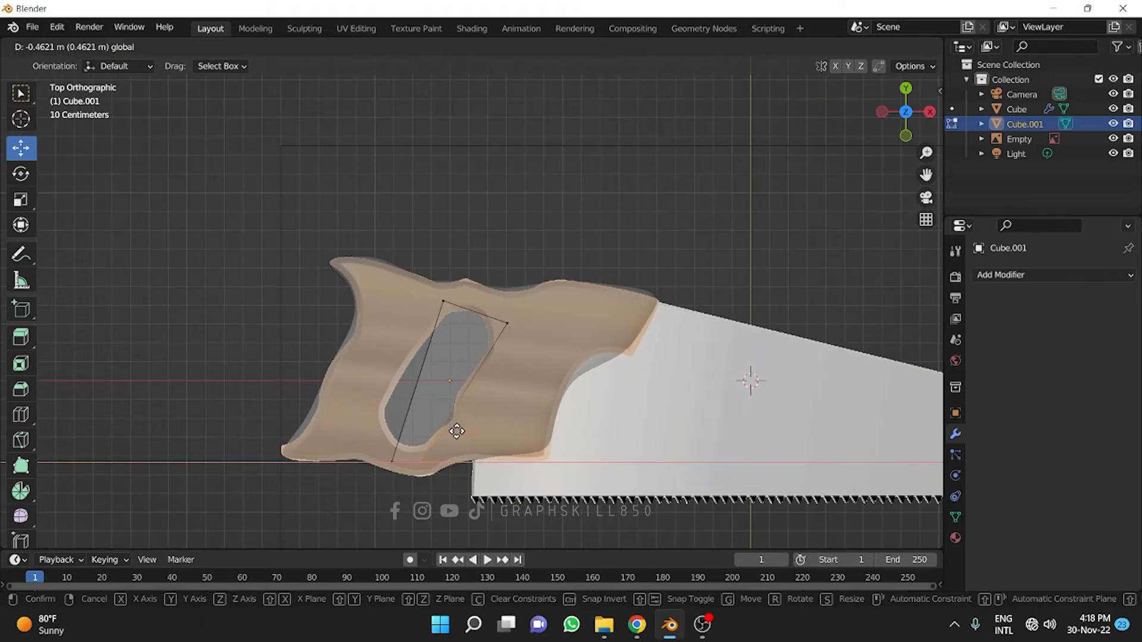
pyautogui.click(455, 441)
# Move the cube's lower-left corner vertices up and left to line up with the grip hole's lower-left side.
pyautogui.click(394, 467)
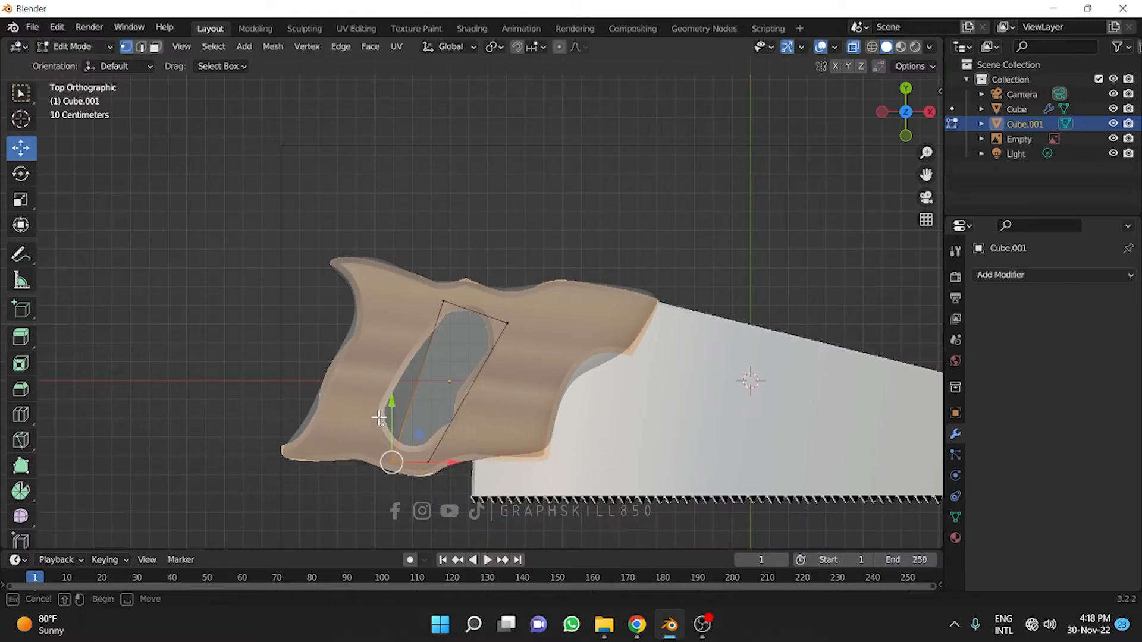
pyautogui.moveTo(339, 368); pyautogui.dragTo(343, 373)
pyautogui.moveTo(358, 420); pyautogui.dragTo(397, 482)
pyautogui.moveTo(389, 442); pyautogui.dragTo(335, 398)
pyautogui.press('g')
pyautogui.press('x')
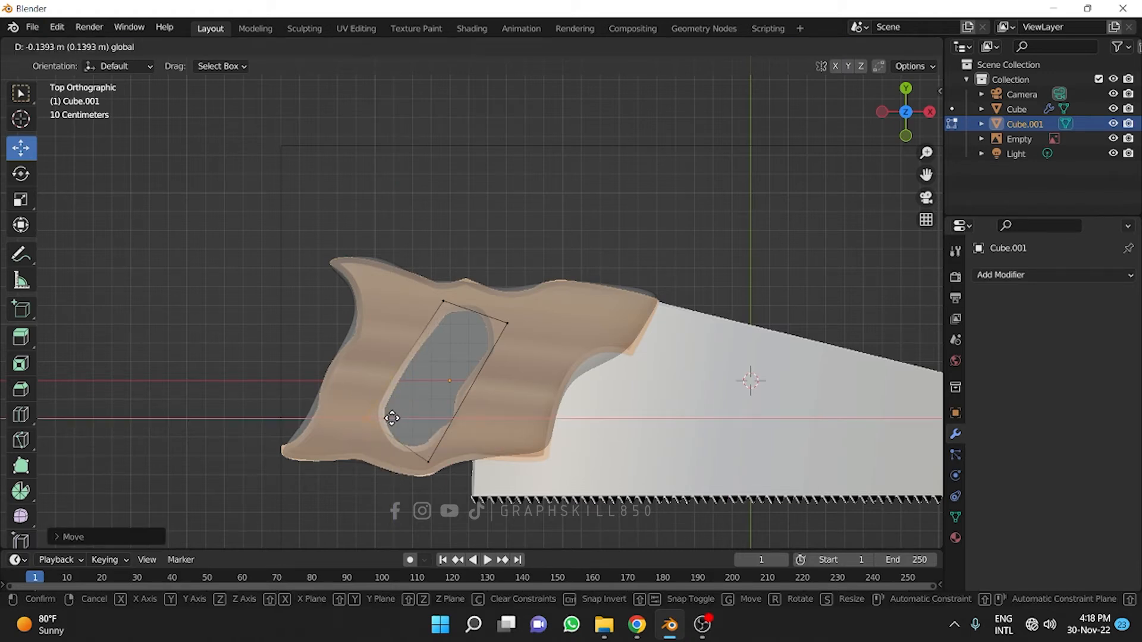
pyautogui.click(389, 418)
# Add two evenly spaced lengthwise loop cuts to the slanted grip-hole block.
pyautogui.scroll(1, 402, 392)
pyautogui.hotkey('ctrl', 'r')
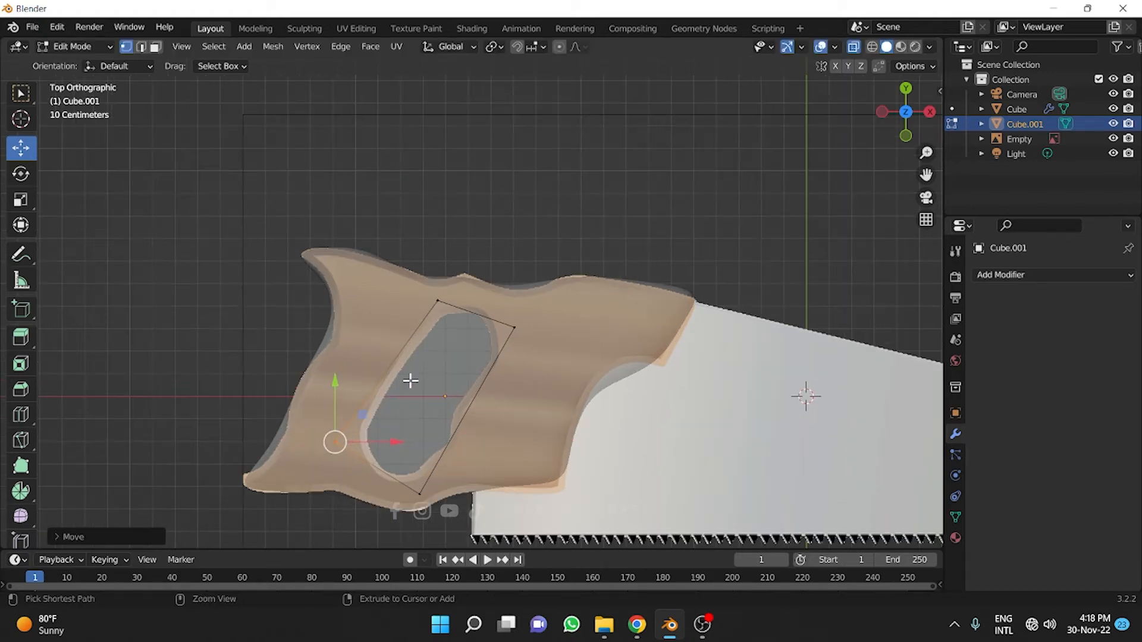
pyautogui.scroll(3, 455, 337)
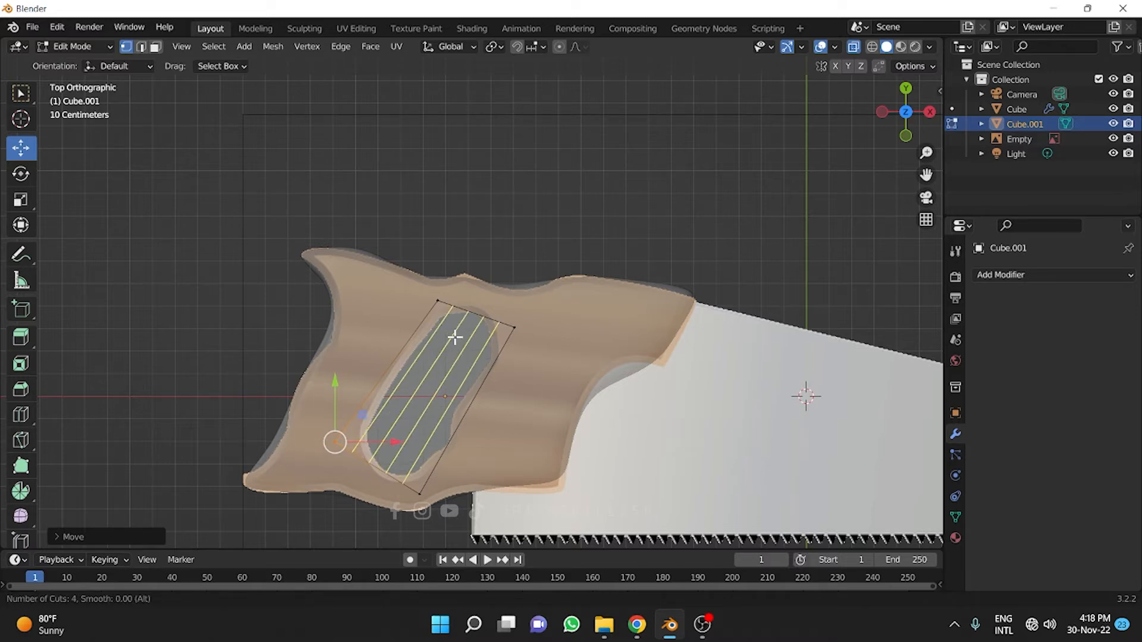
pyautogui.scroll(-1, 455, 337)
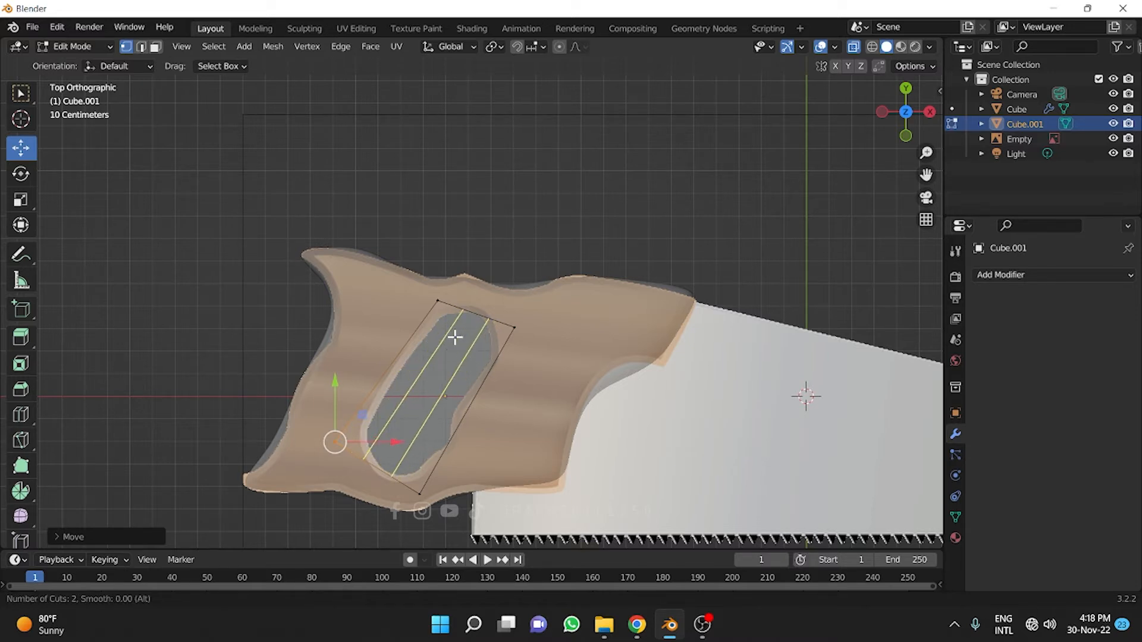
pyautogui.click(455, 337)
pyautogui.click(451, 349)
# Add four evenly spaced loop cuts across the width of the grip-hole block.
pyautogui.hotkey('ctrl', 'r')
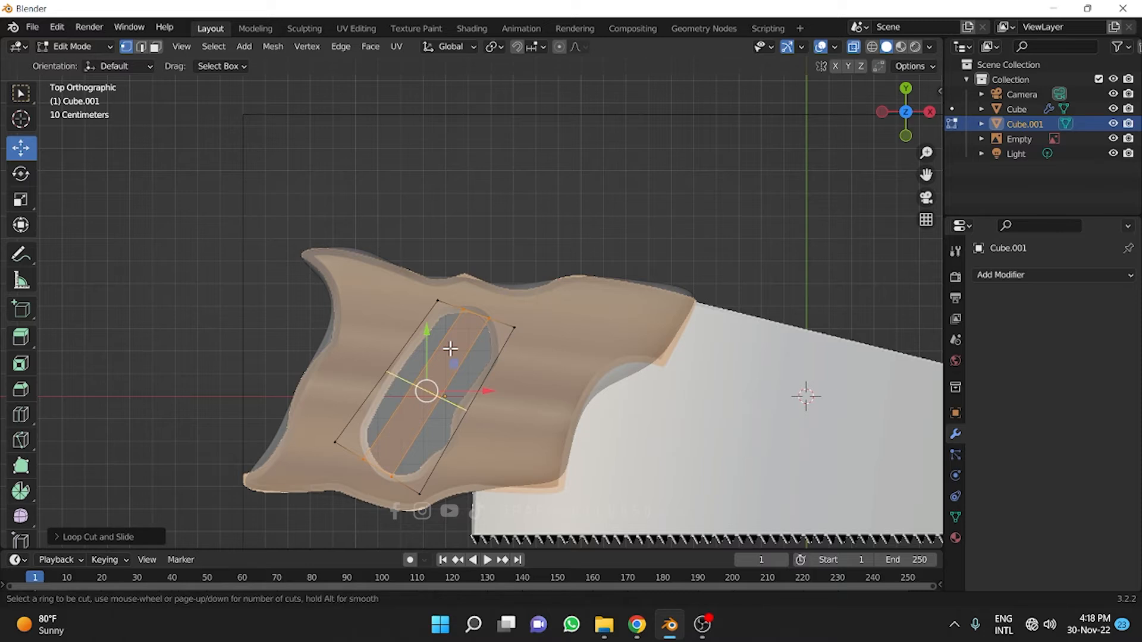
pyautogui.scroll(1, 450, 349)
pyautogui.click(451, 351)
pyautogui.click(451, 351)
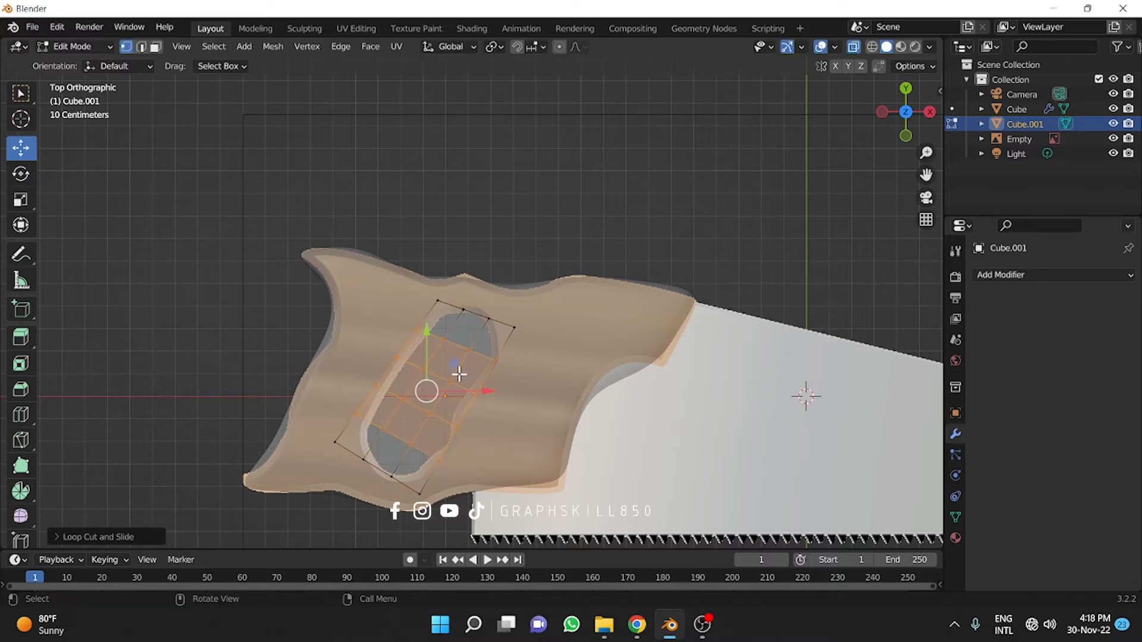
# Shift the block's middle vertices at both ends outward and pull two left-side vertices inward to match the grip hole outline.
pyautogui.scroll(1, 459, 374)
pyautogui.click(507, 346)
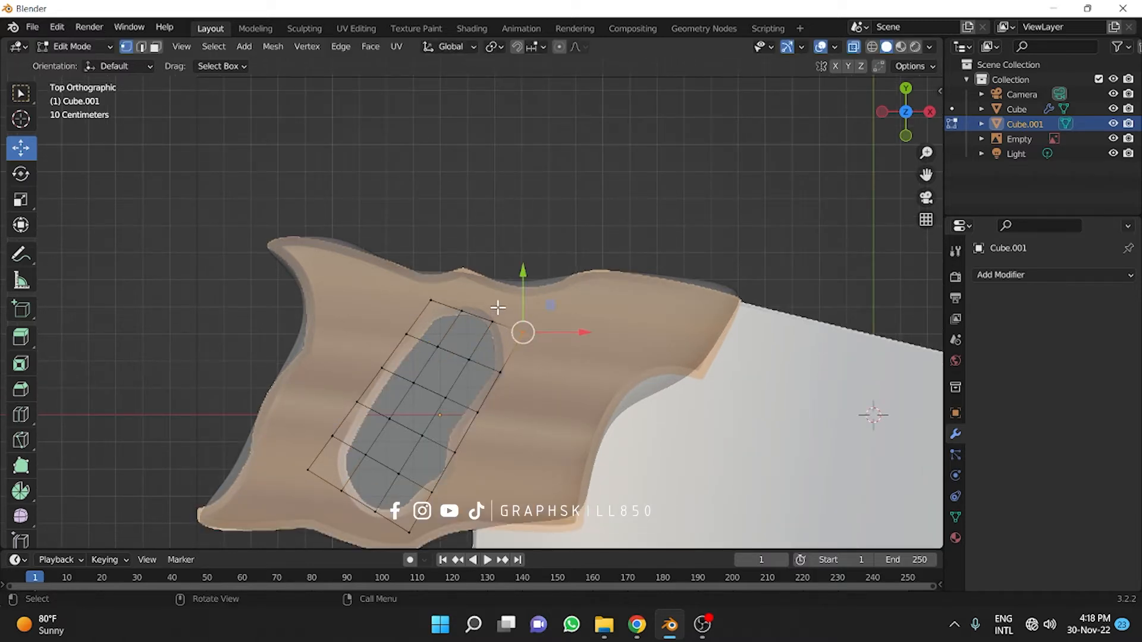
pyautogui.moveTo(502, 306); pyautogui.dragTo(451, 341)
pyautogui.moveTo(476, 289); pyautogui.dragTo(498, 283)
pyautogui.moveTo(394, 528); pyautogui.dragTo(352, 484)
pyautogui.moveTo(311, 400); pyautogui.dragTo(394, 436)
pyautogui.moveTo(363, 352); pyautogui.dragTo(398, 381)
pyautogui.moveTo(401, 371); pyautogui.dragTo(416, 382)
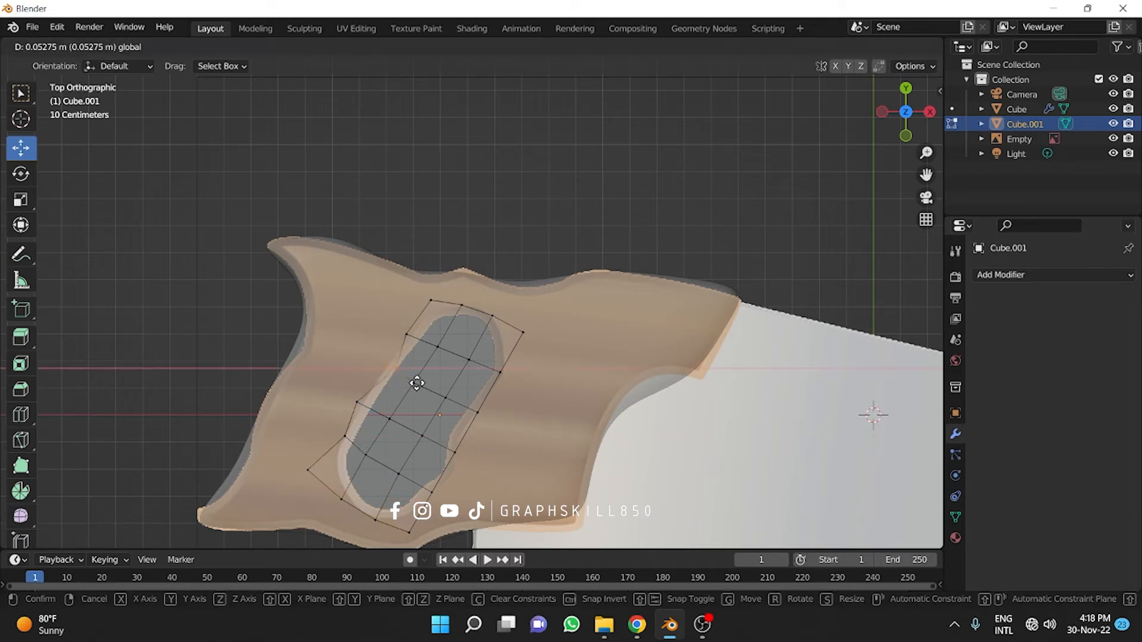
# Pull the block's right-side vertices inward along the hole's curve and raise its lower-right corner.
pyautogui.moveTo(494, 398); pyautogui.dragTo(467, 425)
pyautogui.moveTo(517, 412); pyautogui.dragTo(501, 412)
pyautogui.moveTo(492, 474); pyautogui.dragTo(445, 441)
pyautogui.moveTo(455, 453); pyautogui.dragTo(460, 441)
pyautogui.moveTo(452, 506); pyautogui.dragTo(390, 543)
pyautogui.moveTo(409, 476); pyautogui.dragTo(409, 457)
# Pull the block's lower-left, upper-right and upper-left corner vertices inward to round the outline toward the grip hole.
pyautogui.moveTo(327, 452); pyautogui.dragTo(295, 484)
pyautogui.moveTo(308, 470); pyautogui.dragTo(334, 475)
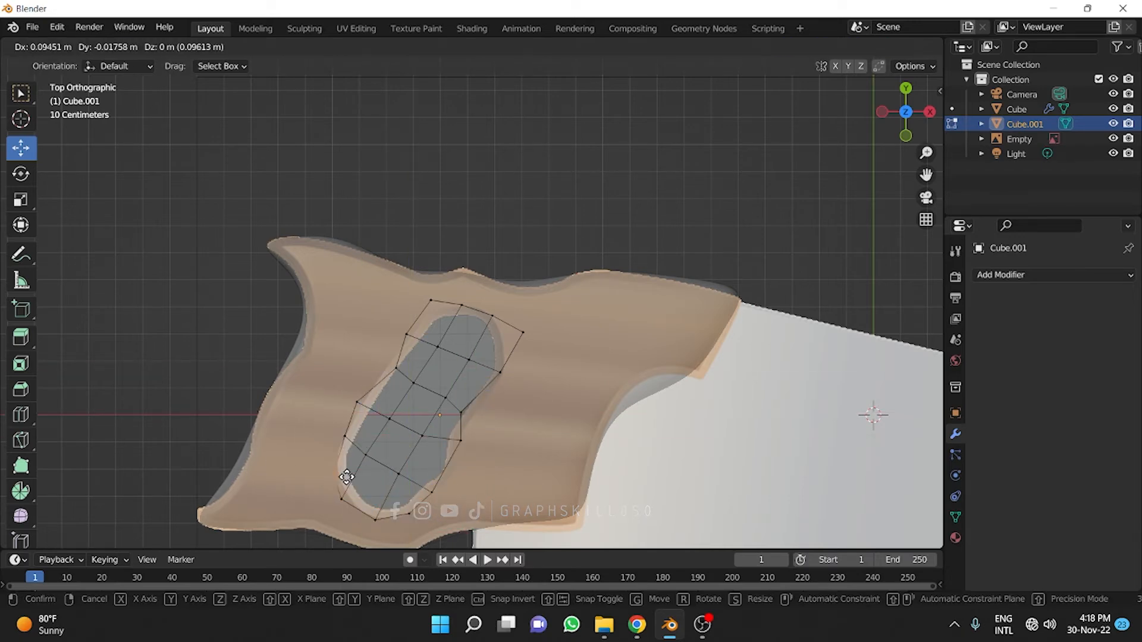
pyautogui.moveTo(538, 316); pyautogui.dragTo(511, 345)
pyautogui.moveTo(544, 332); pyautogui.dragTo(526, 331)
pyautogui.moveTo(446, 286); pyautogui.dragTo(416, 312)
pyautogui.moveTo(435, 283); pyautogui.dragTo(435, 289)
# Leave Edit Mode, turn X-ray off and check how the block passes through the handle.
pyautogui.moveTo(446, 343); pyautogui.dragTo(523, 295, button='middle')
pyautogui.press('Tab')
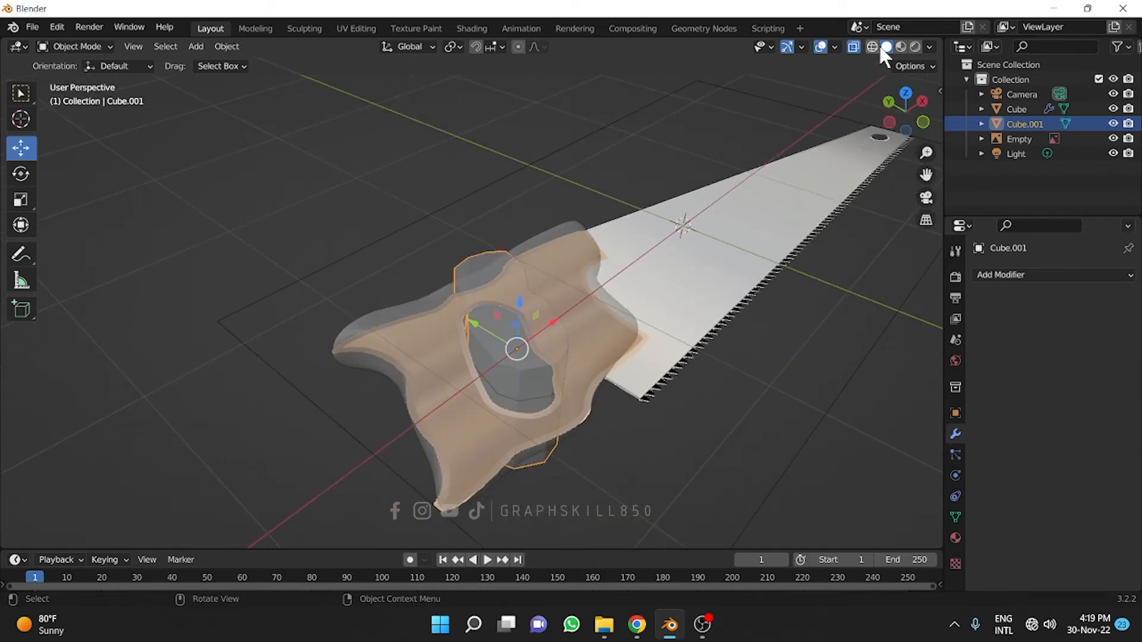
pyautogui.click(854, 47)
pyautogui.moveTo(425, 331); pyautogui.dragTo(417, 309, button='middle')
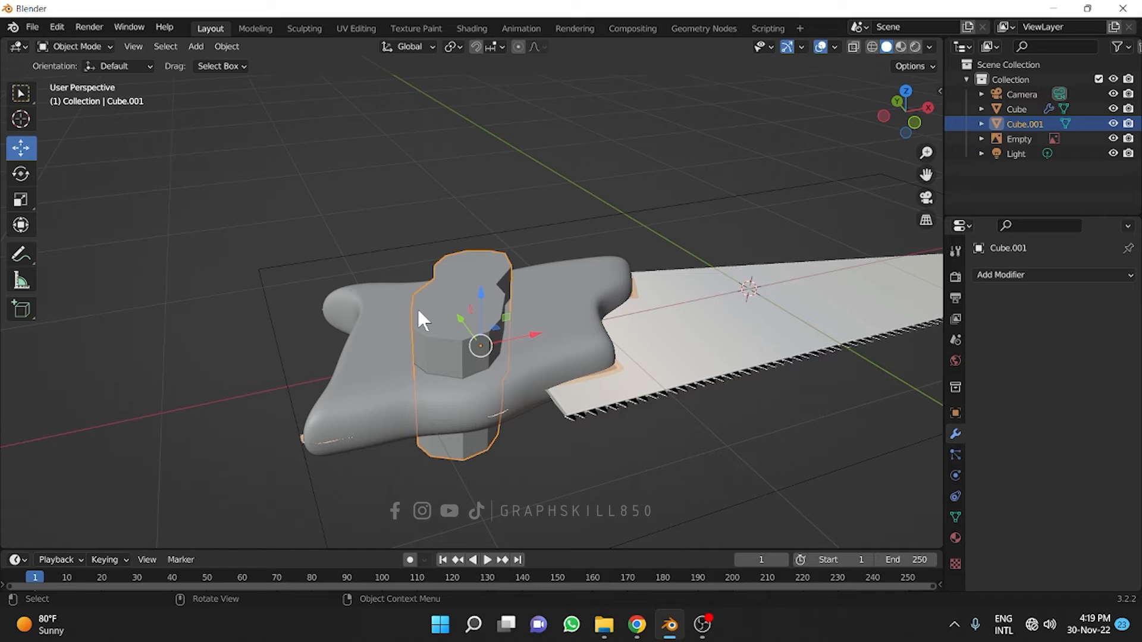
# Select the handle and apply its Subdivision modifier.
pyautogui.click(386, 381)
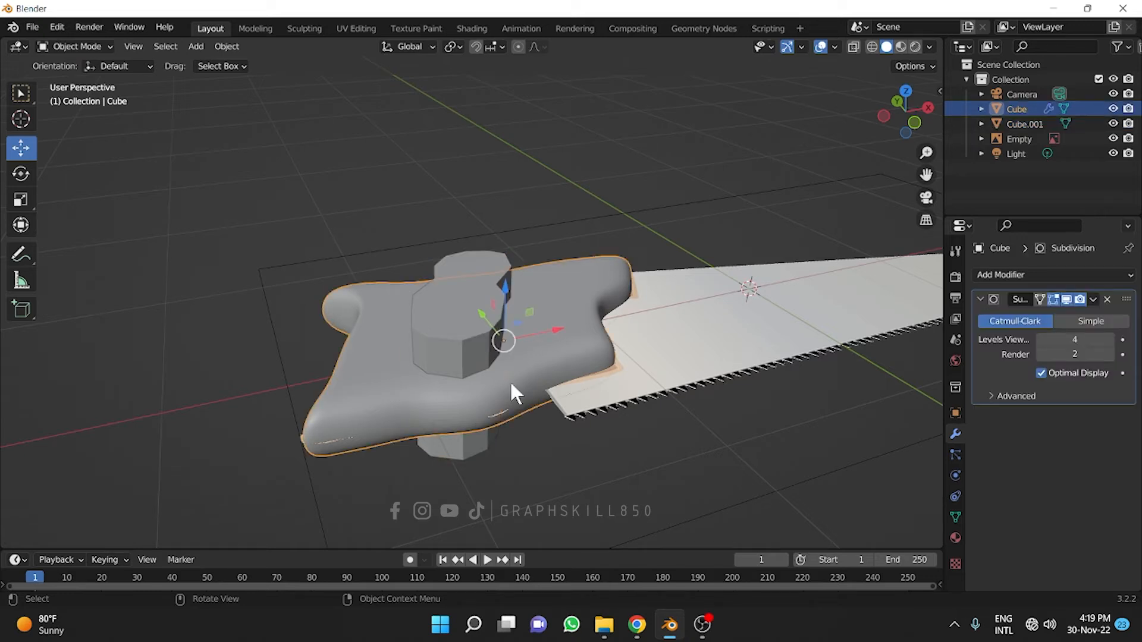
pyautogui.click(1093, 300)
pyautogui.click(1062, 312)
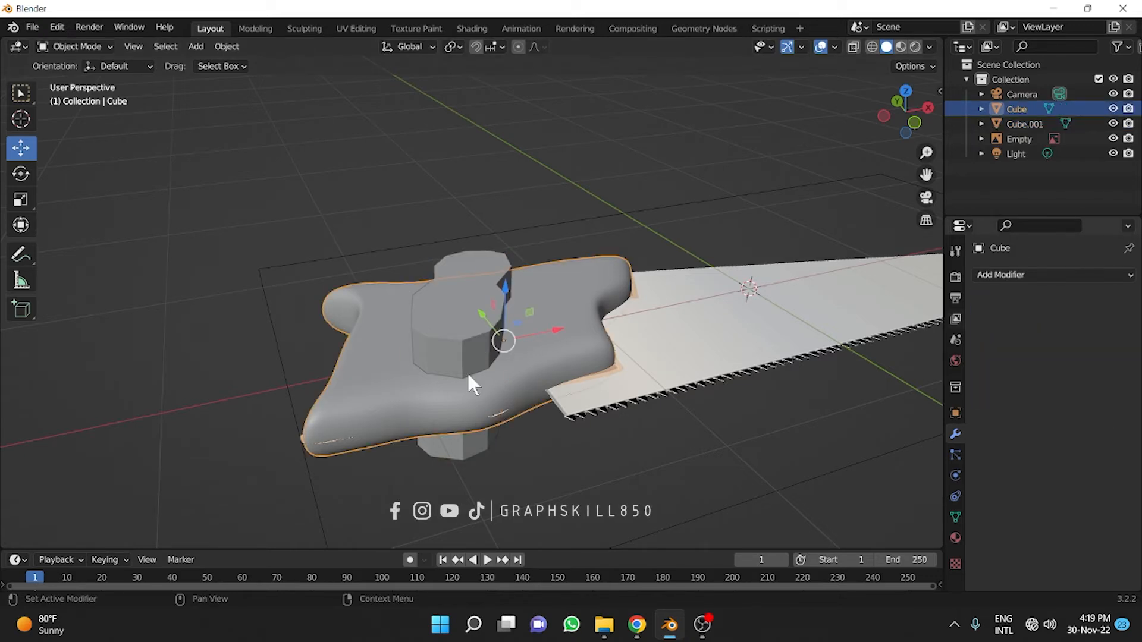
# Add a Subdivision Surface modifier to the grip-hole block and set its viewport level to 4.
pyautogui.click(448, 338)
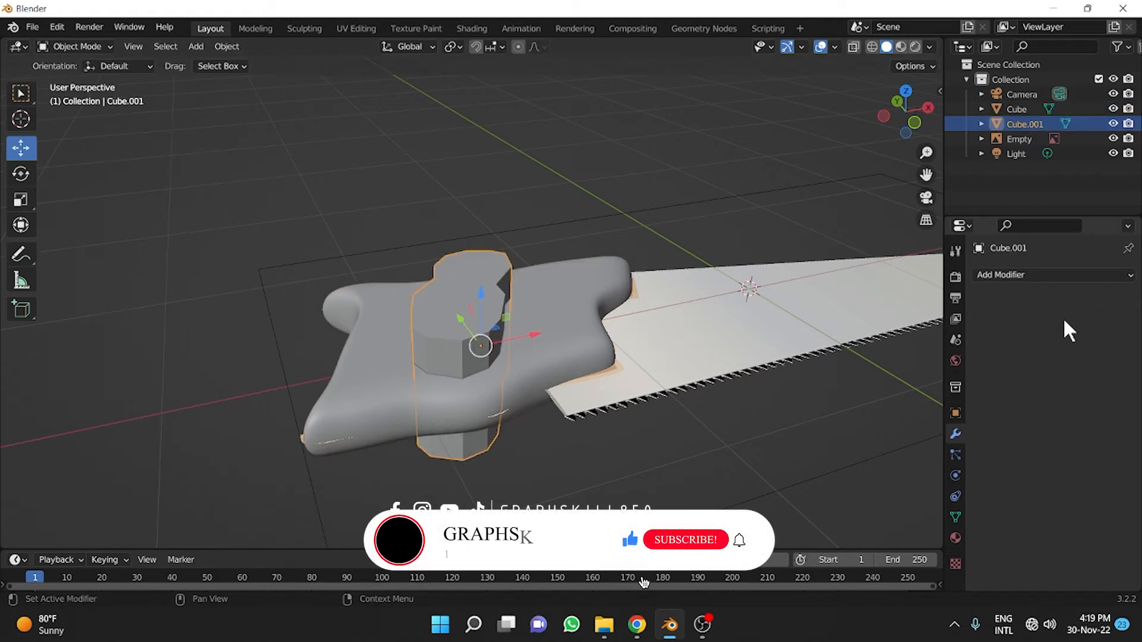
pyautogui.click(1033, 275)
pyautogui.click(854, 541)
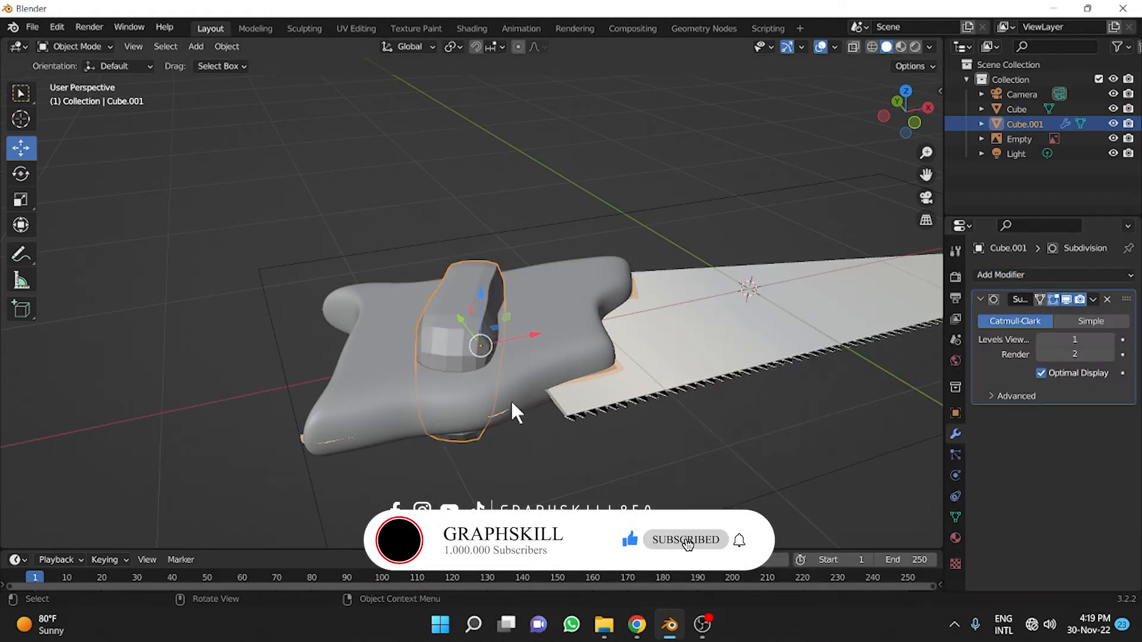
pyautogui.moveTo(511, 399); pyautogui.dragTo(509, 498, button='middle')
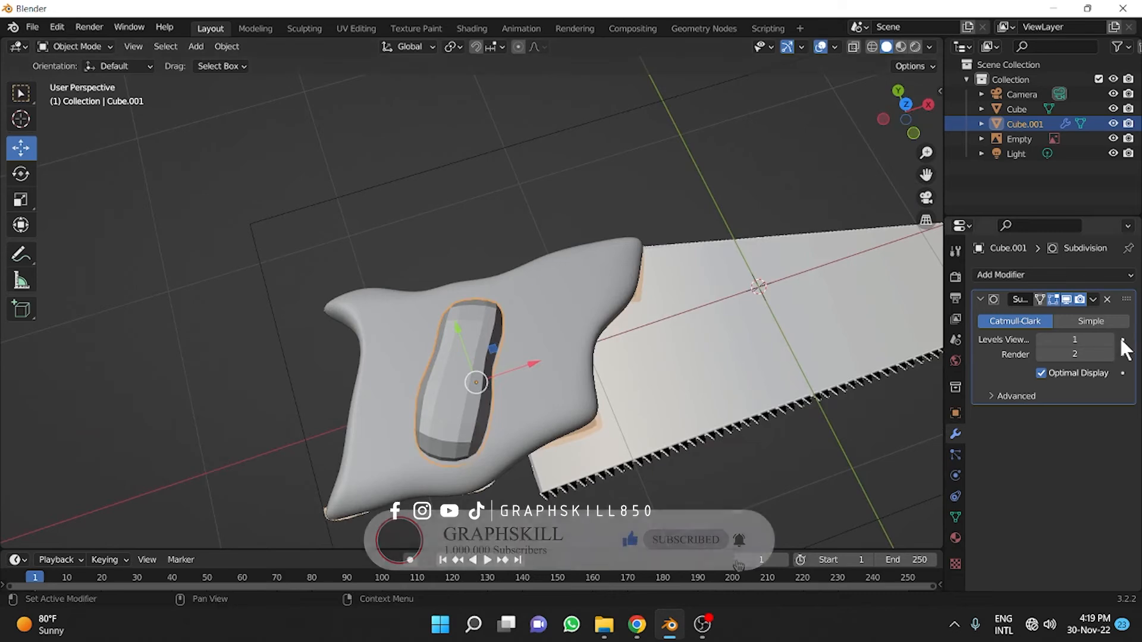
pyautogui.click(1108, 339)
pyautogui.click(1108, 339)
pyautogui.click(1108, 339)
# In top view with X-ray on, edit the block and nudge its right-side vertices outward to fit the grip hole.
pyautogui.moveTo(470, 349)
pyautogui.mouseDown(button='middle')
pyautogui.moveTo(443, 286)
pyautogui.moveTo(458, 333)
pyautogui.mouseUp(button='middle')
pyautogui.click(906, 101)
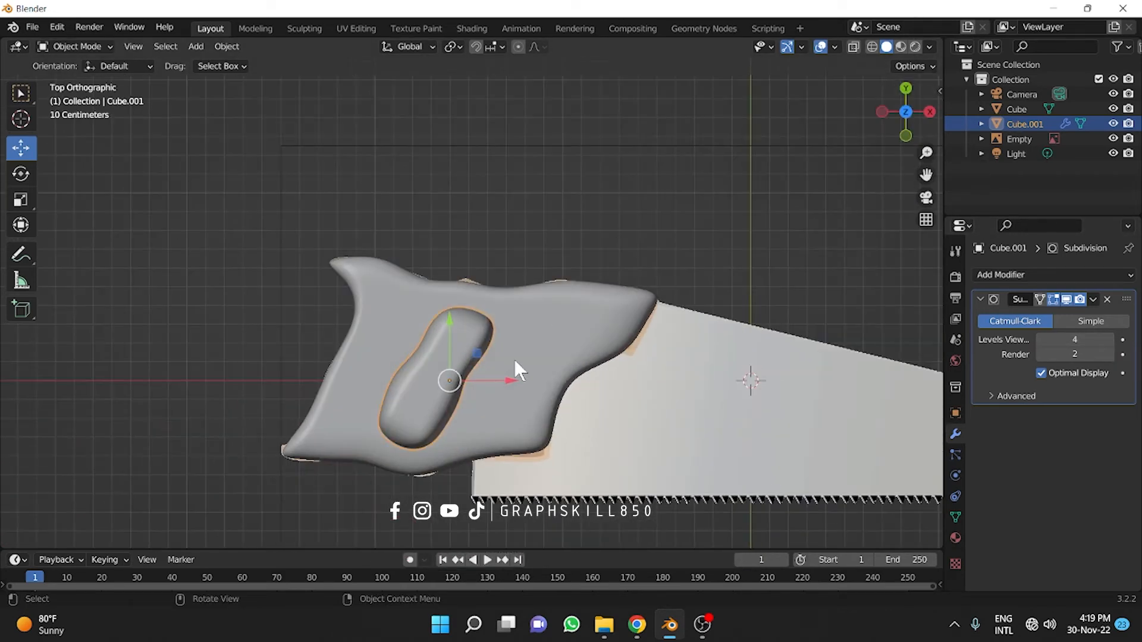
pyautogui.press('Tab')
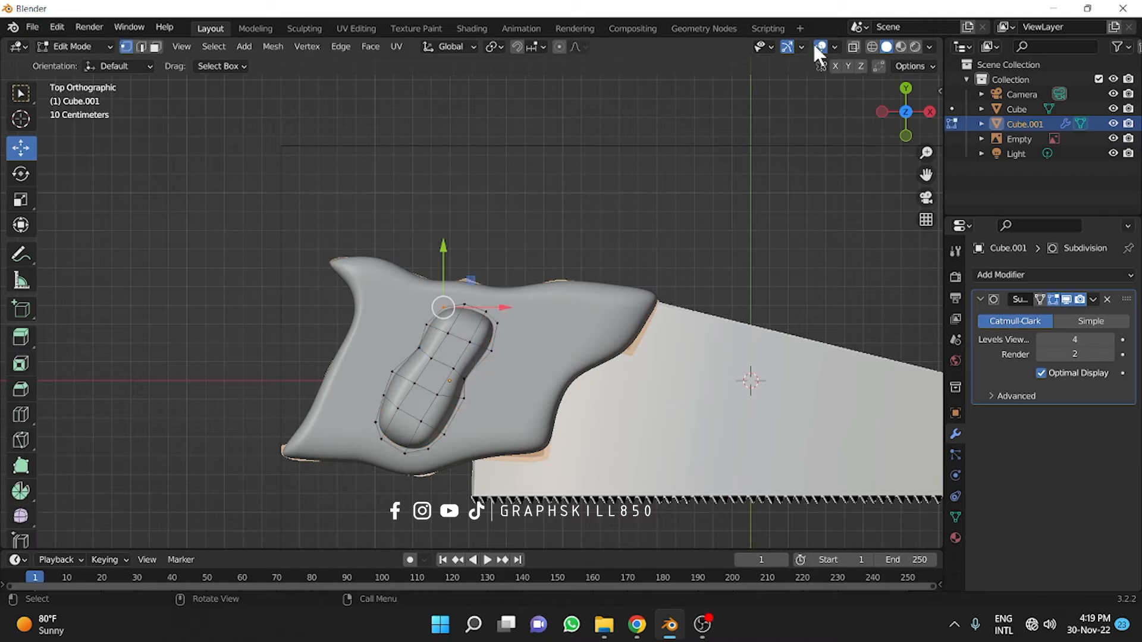
pyautogui.press('a')
pyautogui.scroll(2, 438, 400)
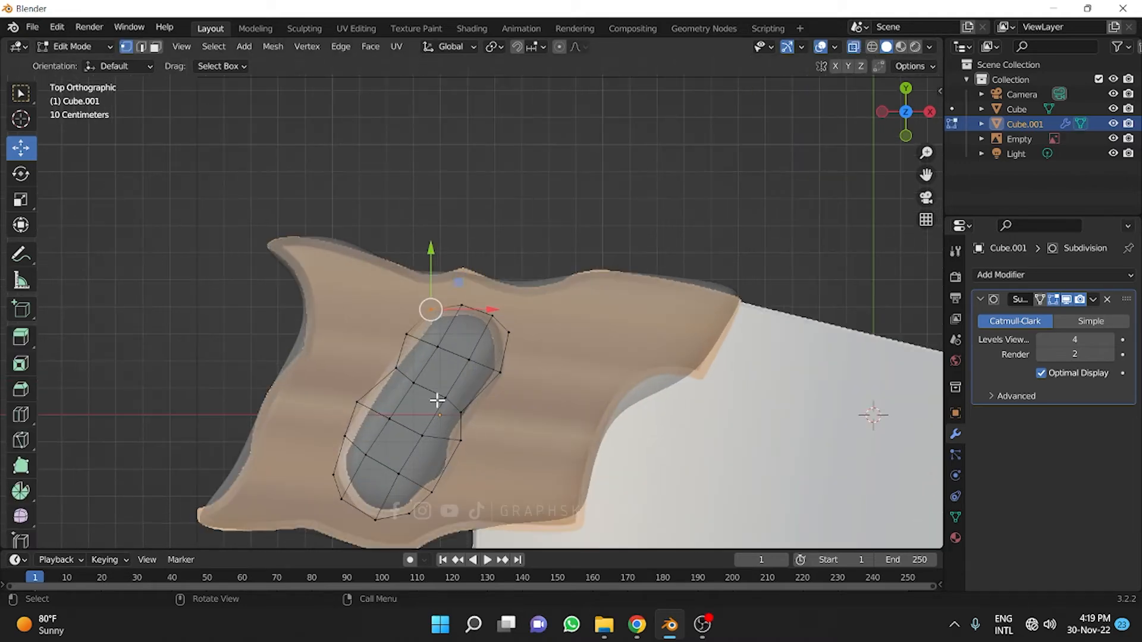
pyautogui.press('g')
pyautogui.moveTo(472, 469); pyautogui.dragTo(476, 468)
pyautogui.moveTo(485, 357); pyautogui.dragTo(516, 388)
pyautogui.moveTo(528, 373); pyautogui.dragTo(557, 382)
pyautogui.moveTo(556, 383); pyautogui.dragTo(584, 312, button='middle')
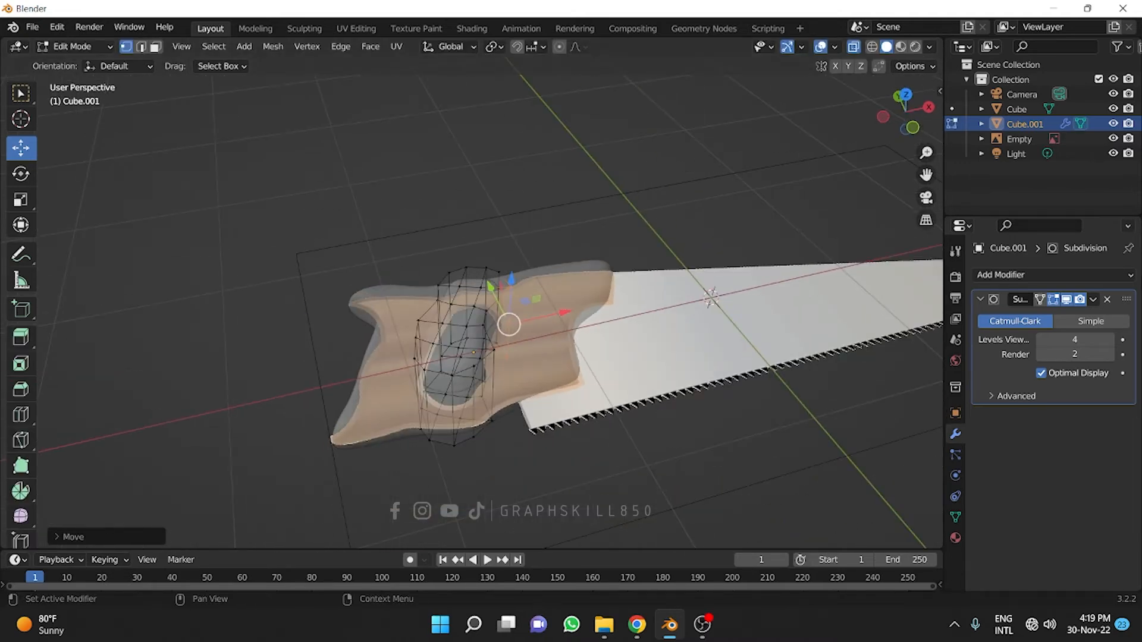
# Leave Edit Mode and apply the Subdivision modifier on the grip-hole block.
pyautogui.press('Tab')
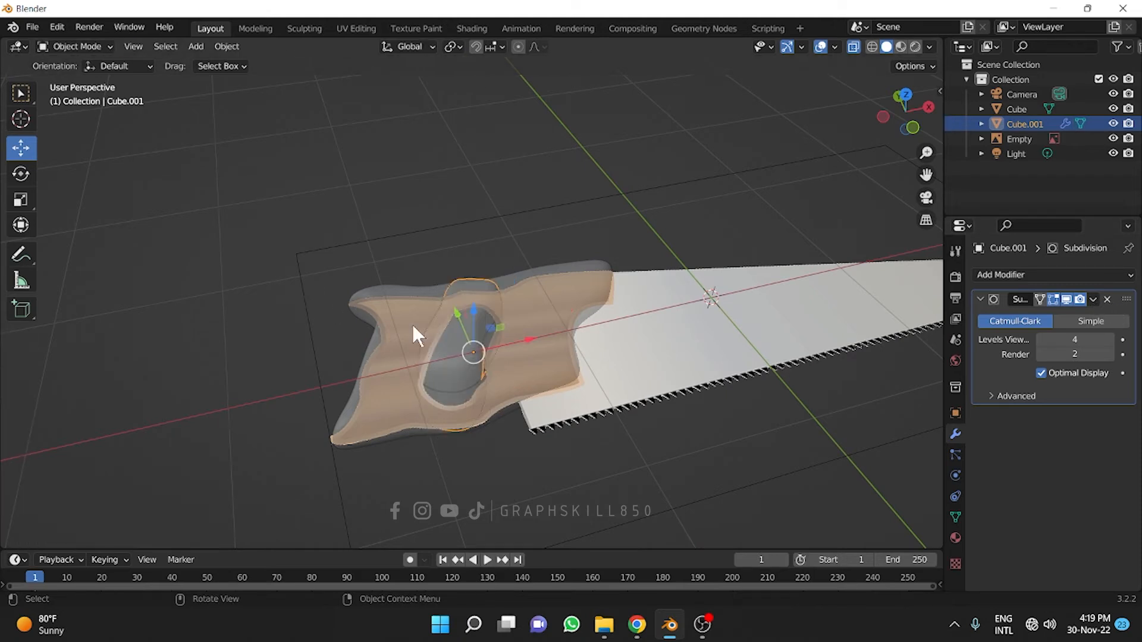
pyautogui.click(1094, 299)
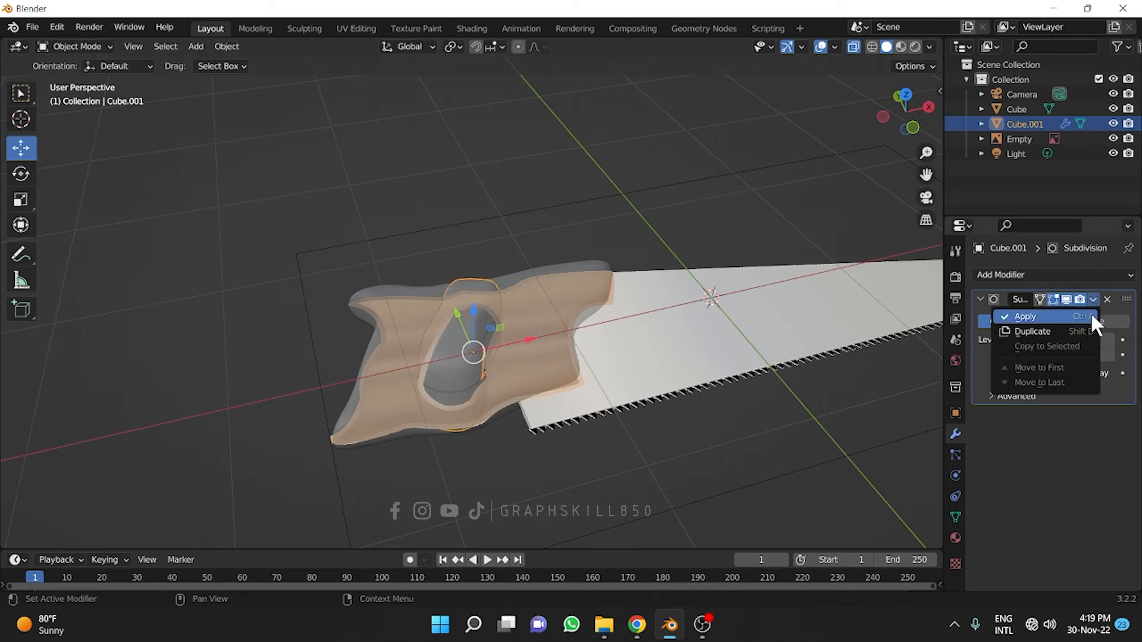
pyautogui.click(1091, 316)
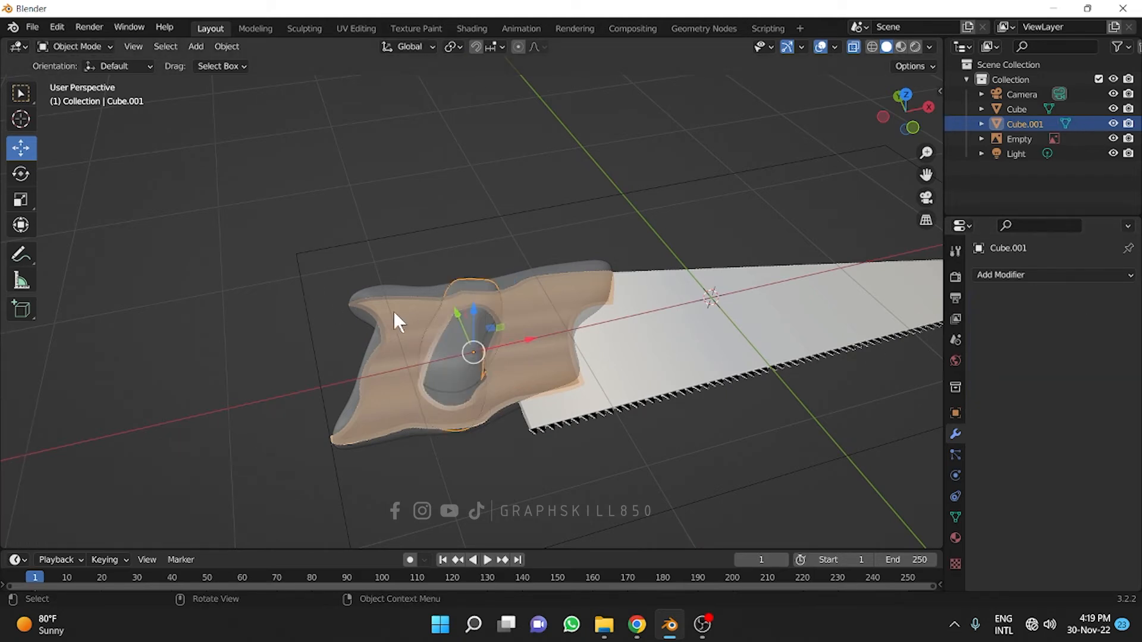
# Turn X-ray off and add a Boolean modifier set to Difference on the handle, using Cube.001 as the cutting object.
pyautogui.click(854, 45)
pyautogui.click(339, 408)
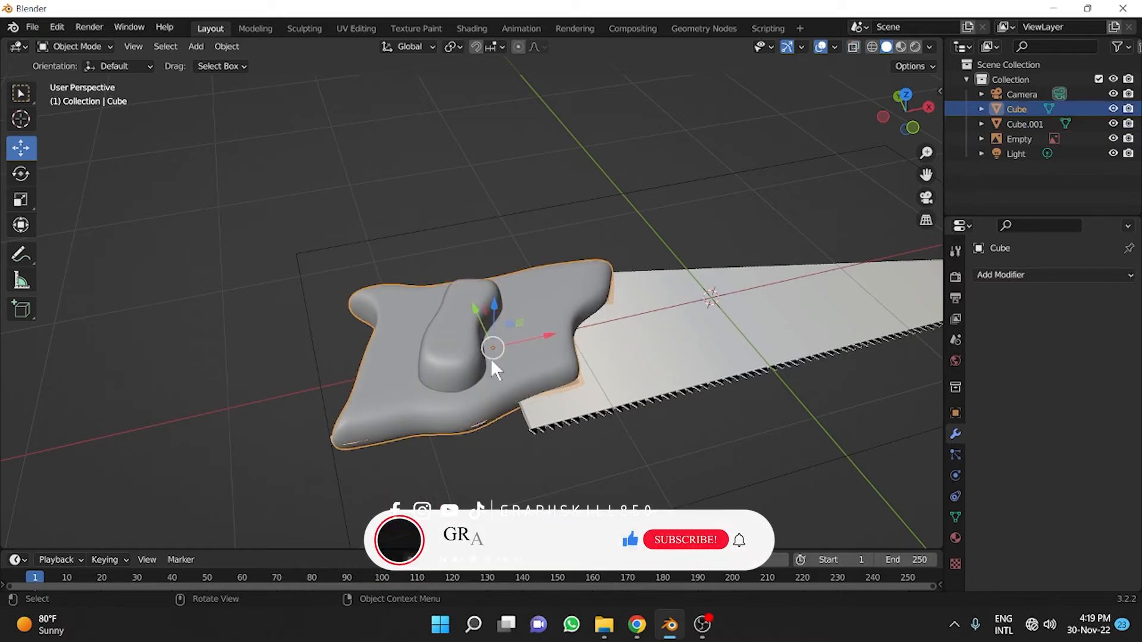
pyautogui.click(1089, 277)
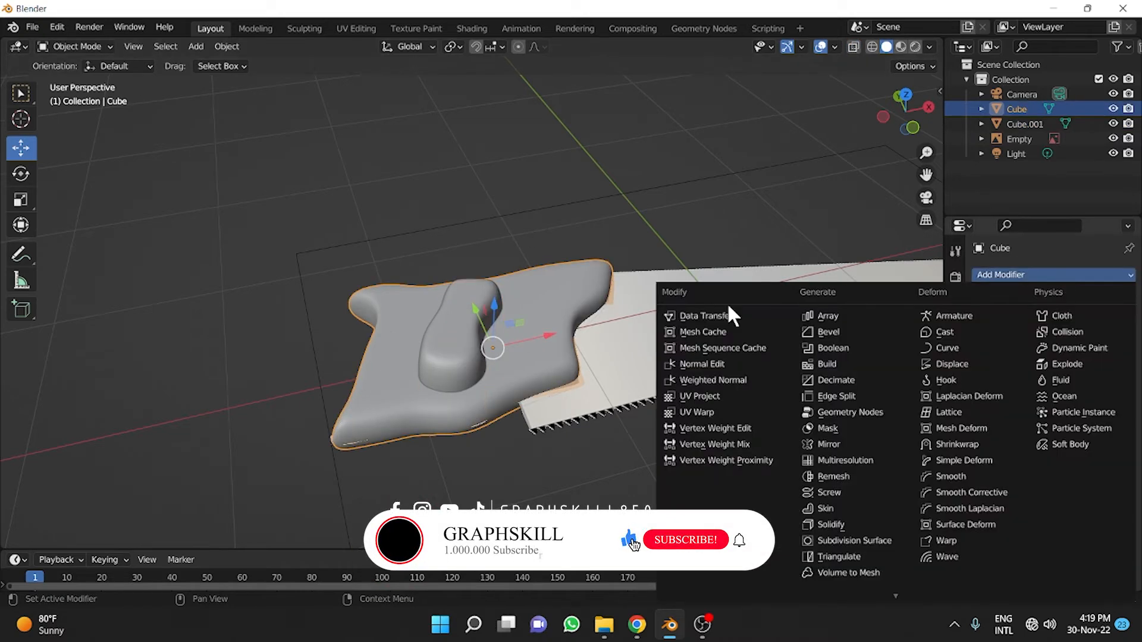
pyautogui.click(807, 357)
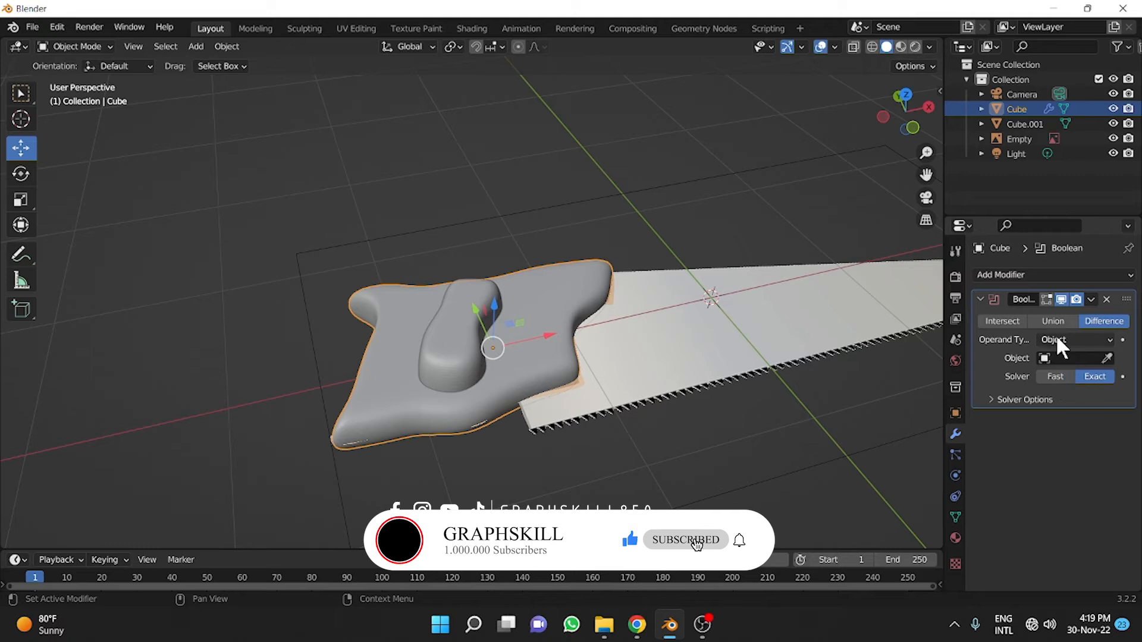
pyautogui.click(1108, 357)
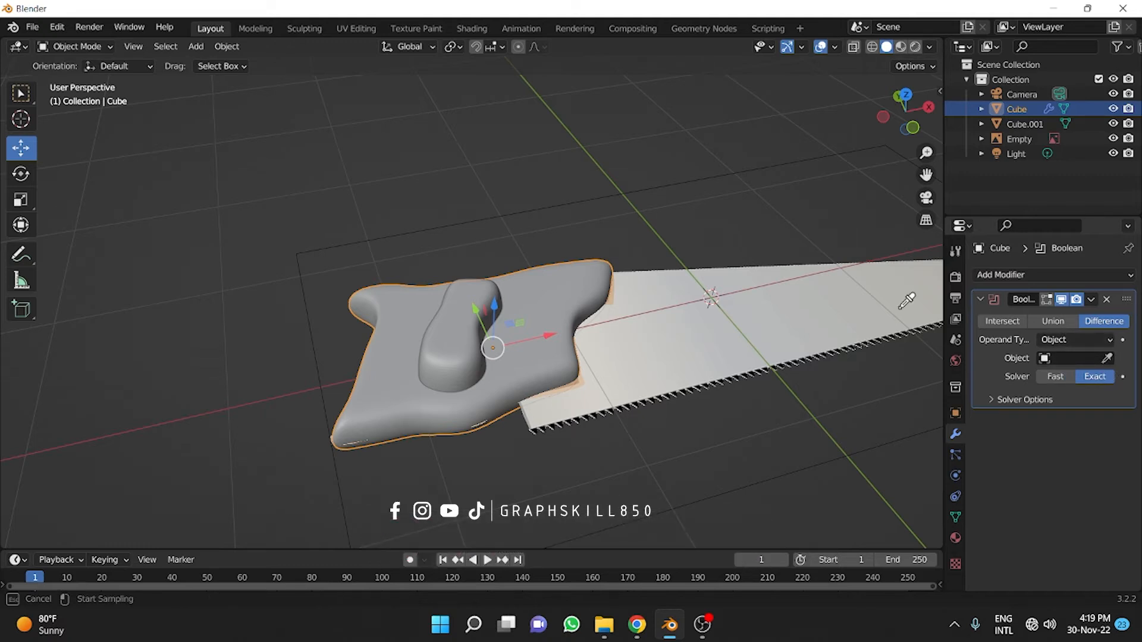
pyautogui.click(462, 305)
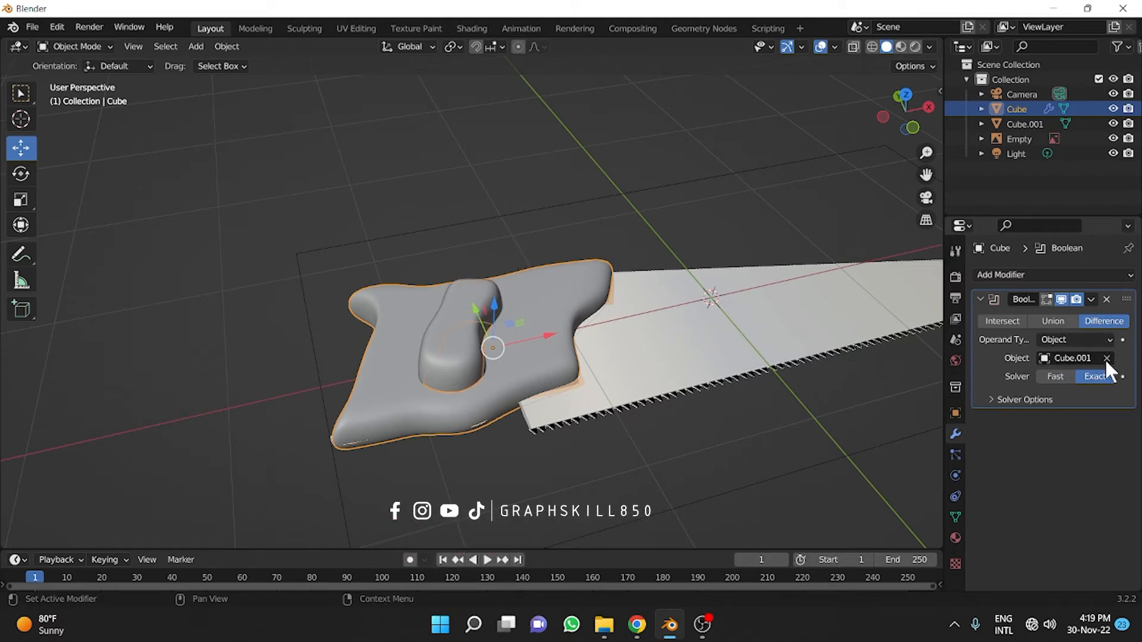
# Clear the cutting block out of the scene and check the grip hole cut through the handle.
pyautogui.click(1112, 123)
pyautogui.moveTo(553, 285); pyautogui.dragTo(398, 333, button='middle')
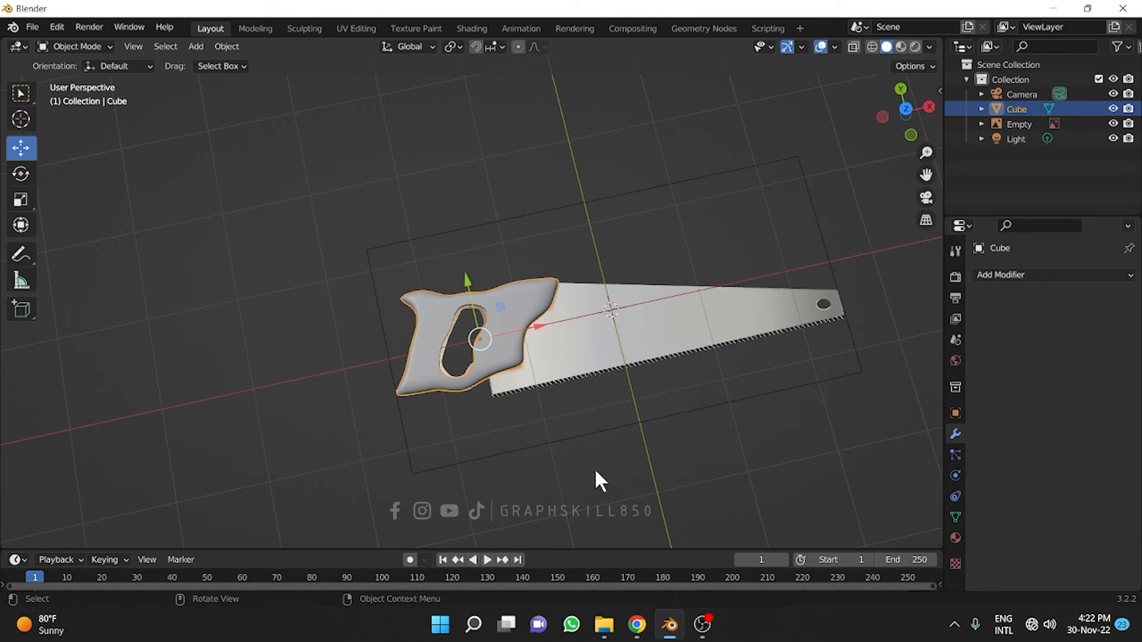
pyautogui.moveTo(595, 471); pyautogui.dragTo(775, 349, button='middle')
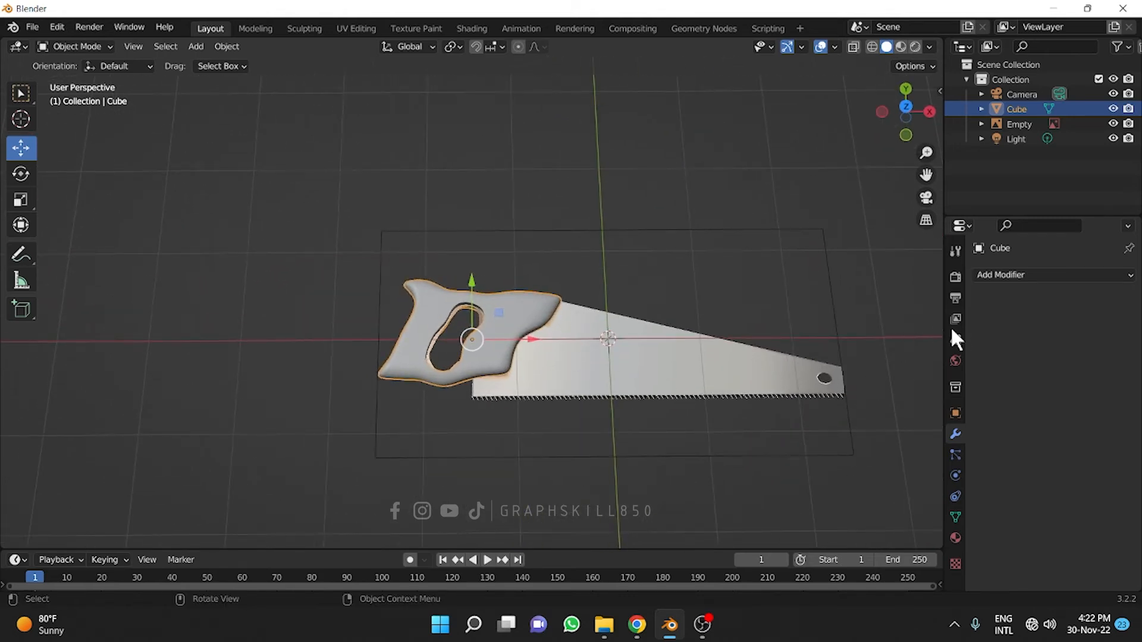
# In top view, add a plane and move it along X until its handle-side edge lines up with the reference blade's heel.
pyautogui.click(908, 105)
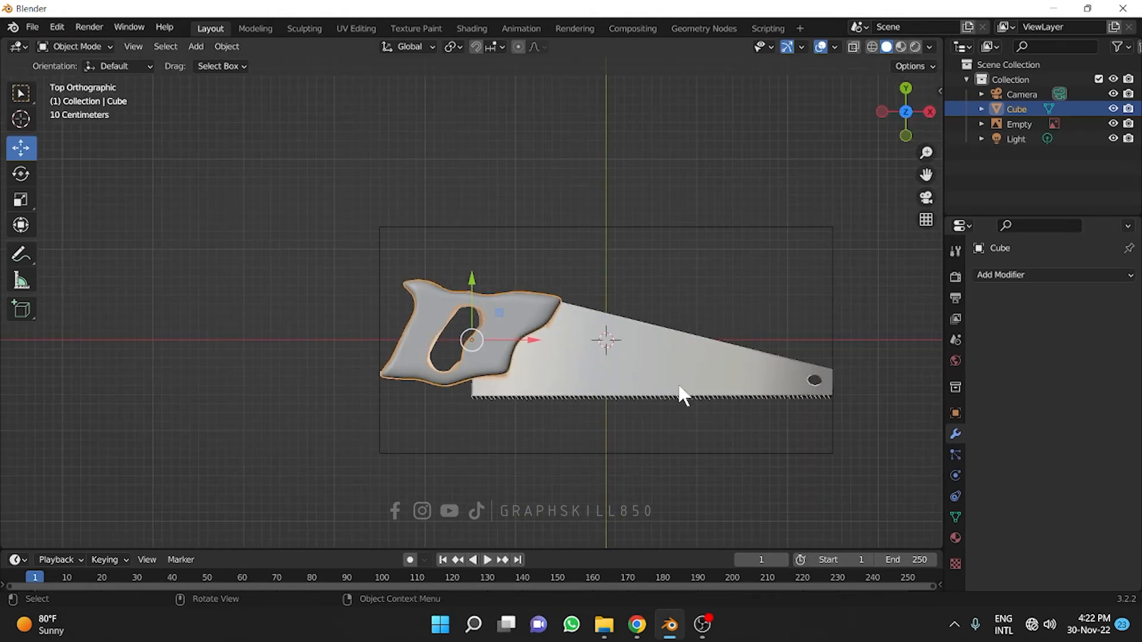
pyautogui.hotkey('shift', 'a')
pyautogui.moveTo(628, 304)
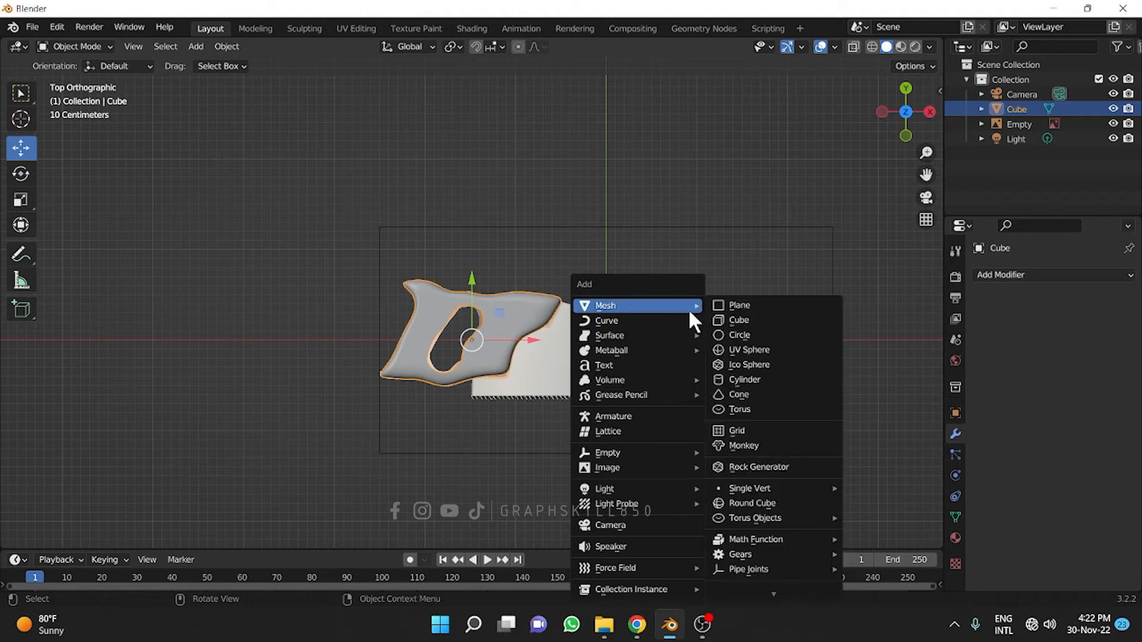
pyautogui.click(711, 304)
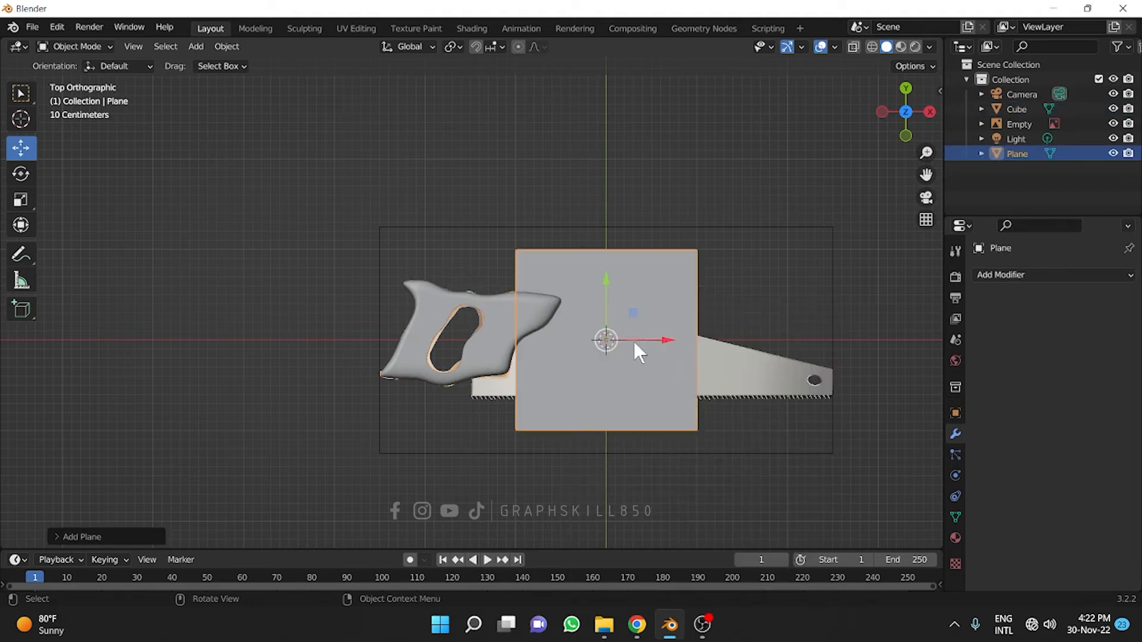
pyautogui.moveTo(633, 341); pyautogui.dragTo(587, 330)
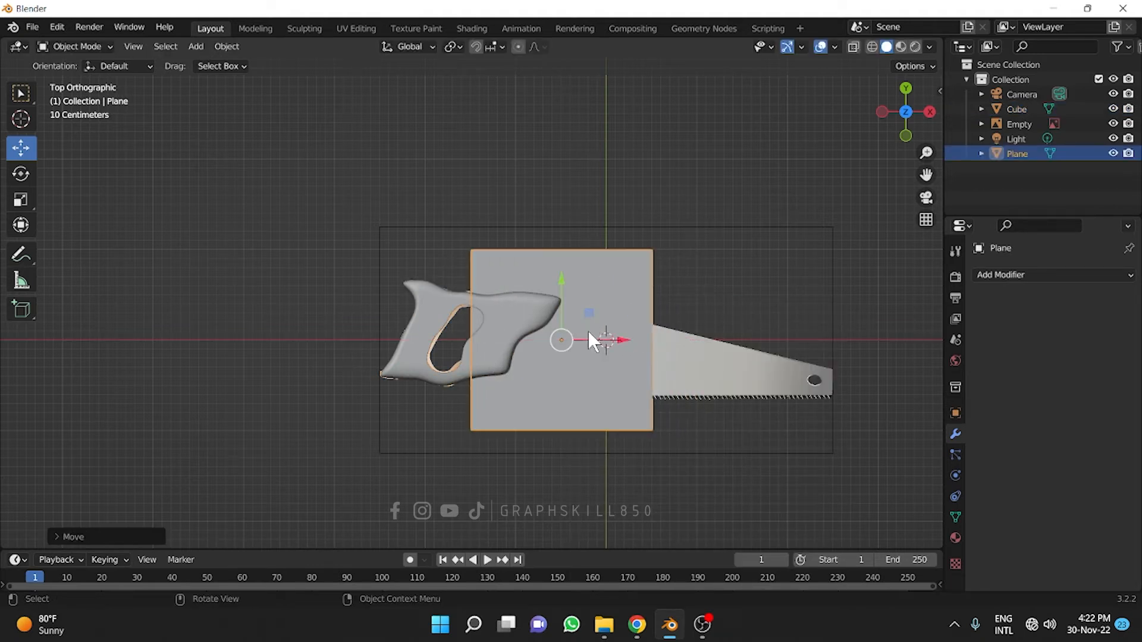
# Edit the plane and move its tip-side vertices about 1.99 m along X to the end of the reference blade.
pyautogui.press('Tab')
pyautogui.moveTo(594, 227); pyautogui.dragTo(705, 433)
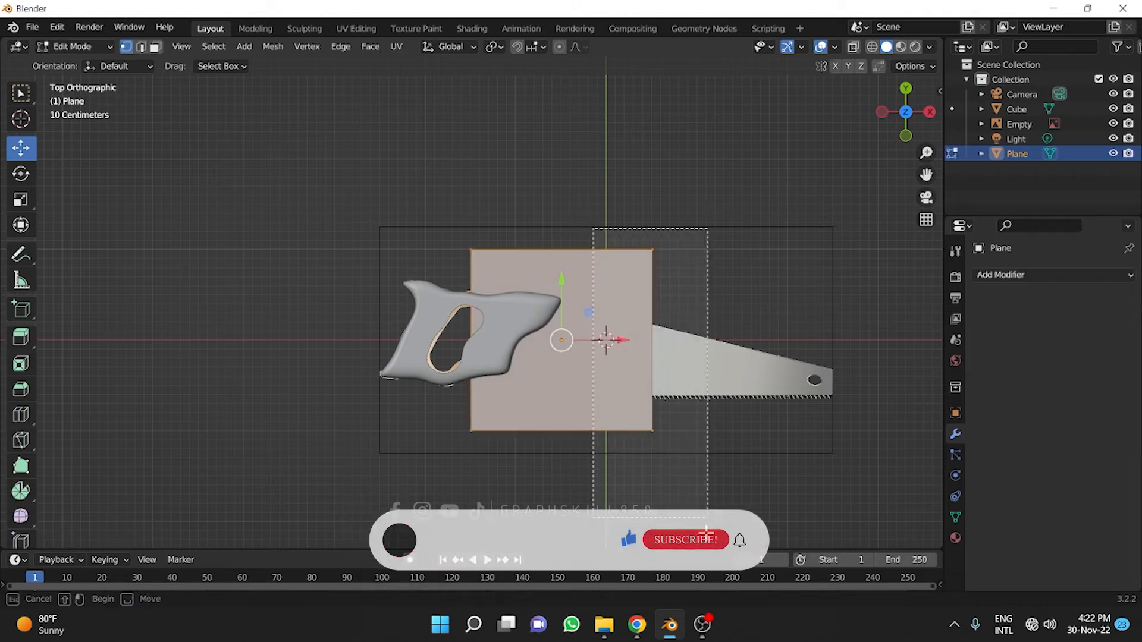
pyautogui.press('g')
pyautogui.press('x')
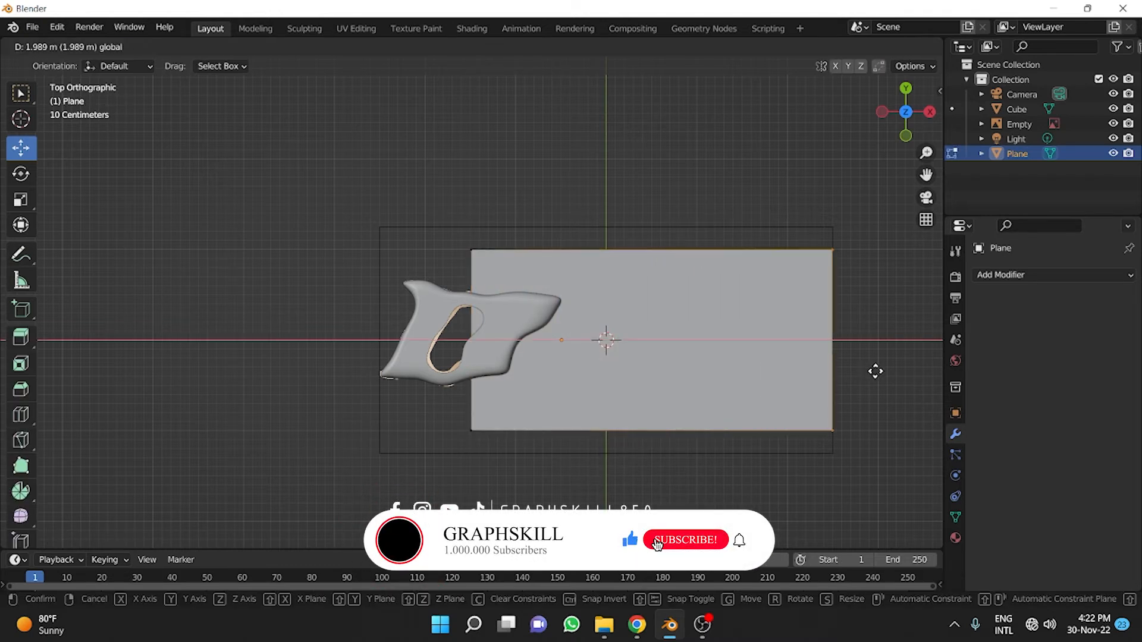
pyautogui.click(873, 372)
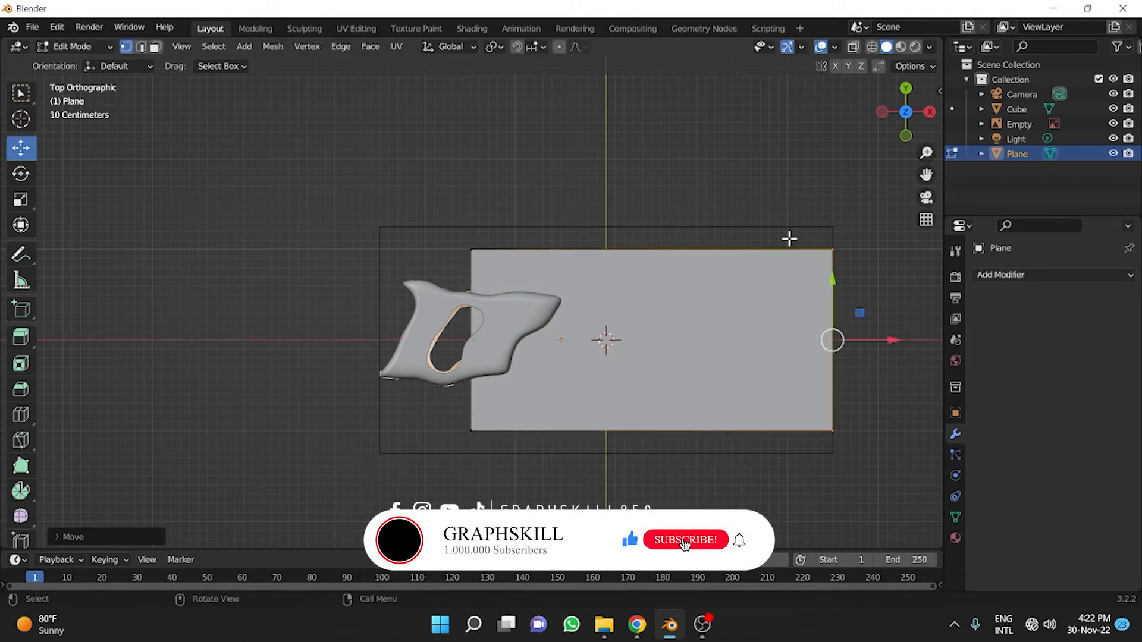
# Turn X-ray on and lower the plane's upper tip-side vertex along Y to the top corner of the blade's tip.
pyautogui.click(852, 43)
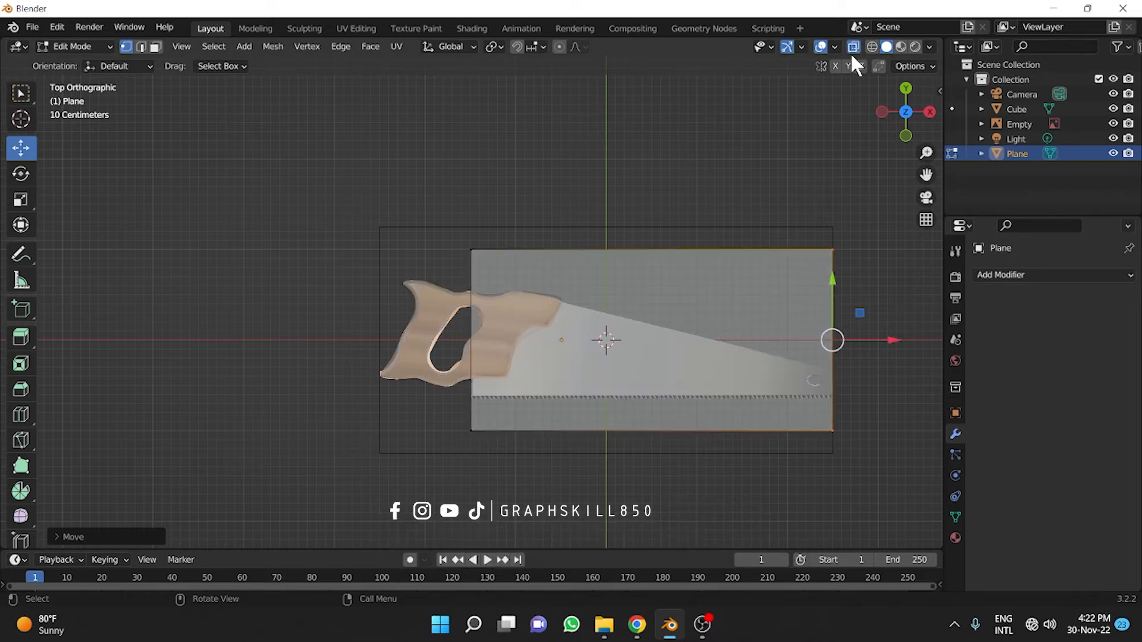
pyautogui.click(832, 249)
pyautogui.press('g')
pyautogui.press('y')
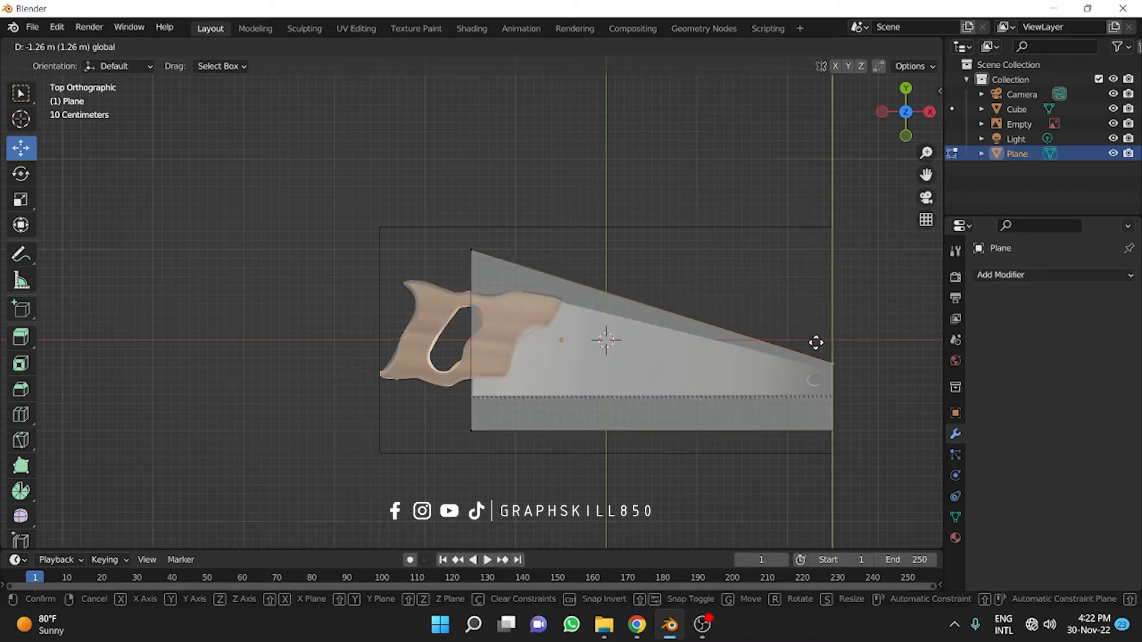
pyautogui.click(816, 347)
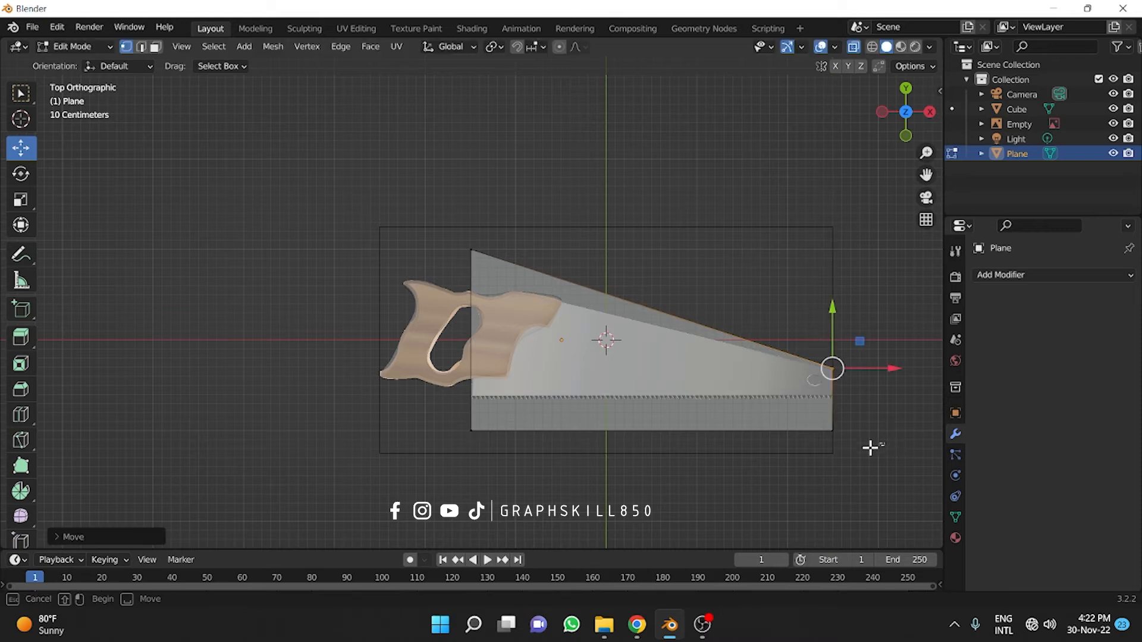
# Raise the plane's two lower vertices along Y to the blade's tooth line.
pyautogui.moveTo(886, 443); pyautogui.dragTo(400, 431)
pyautogui.press('g')
pyautogui.press('y')
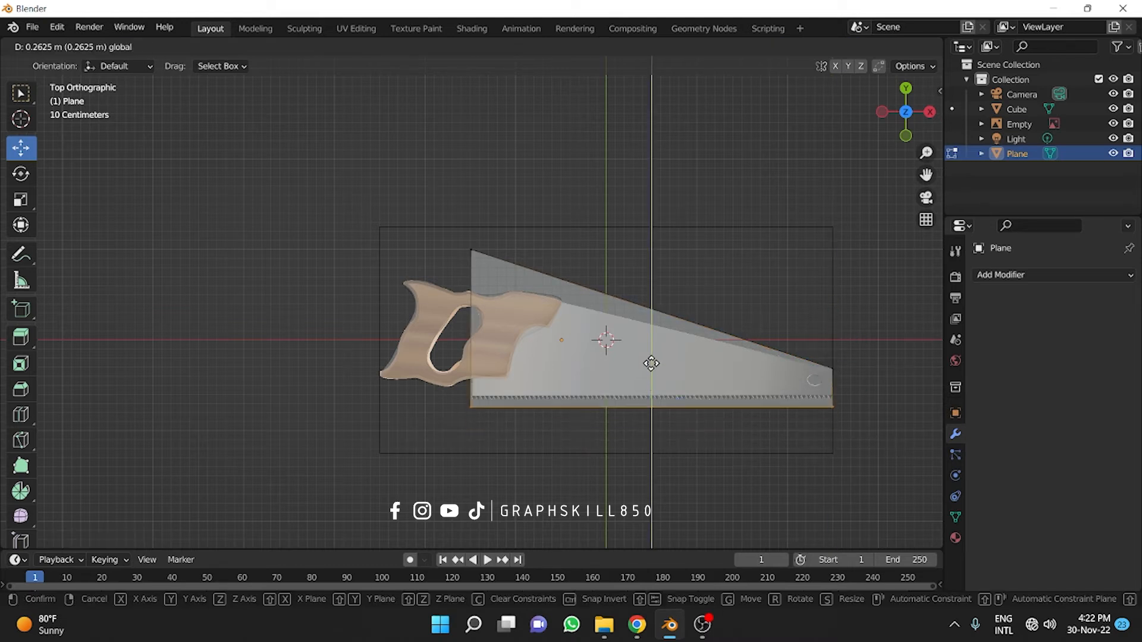
pyautogui.click(652, 358)
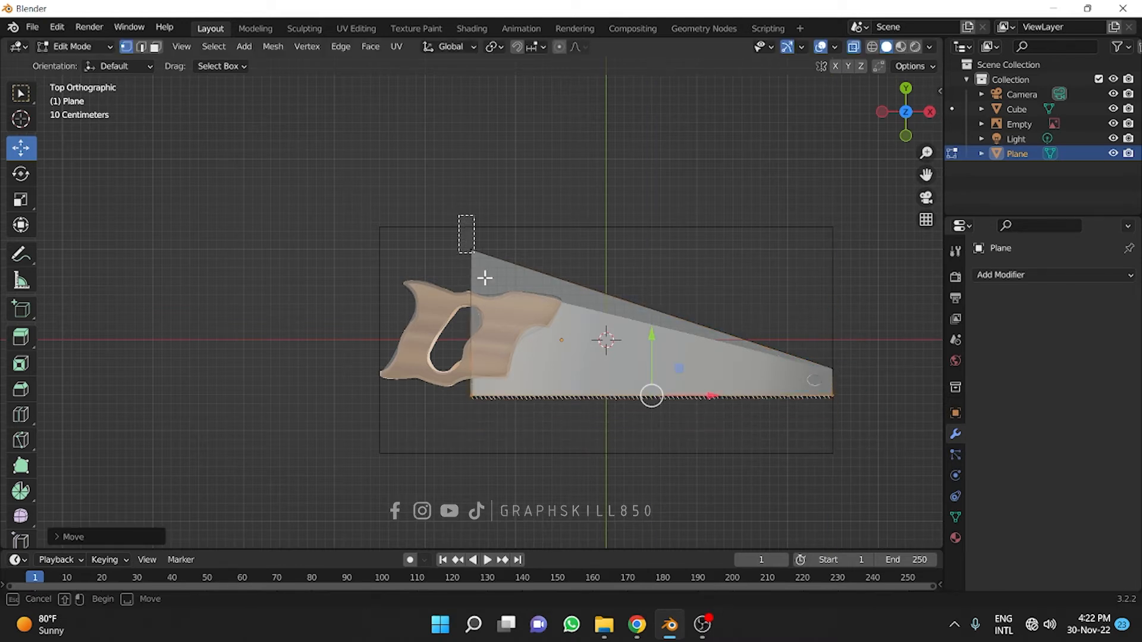
# Move the plane's upper handle-side vertex along X toward the tip and lower it about 0.5 m along Y to match the blade's back edge.
pyautogui.click(473, 251)
pyautogui.press('g')
pyautogui.press('x')
pyautogui.click(549, 262)
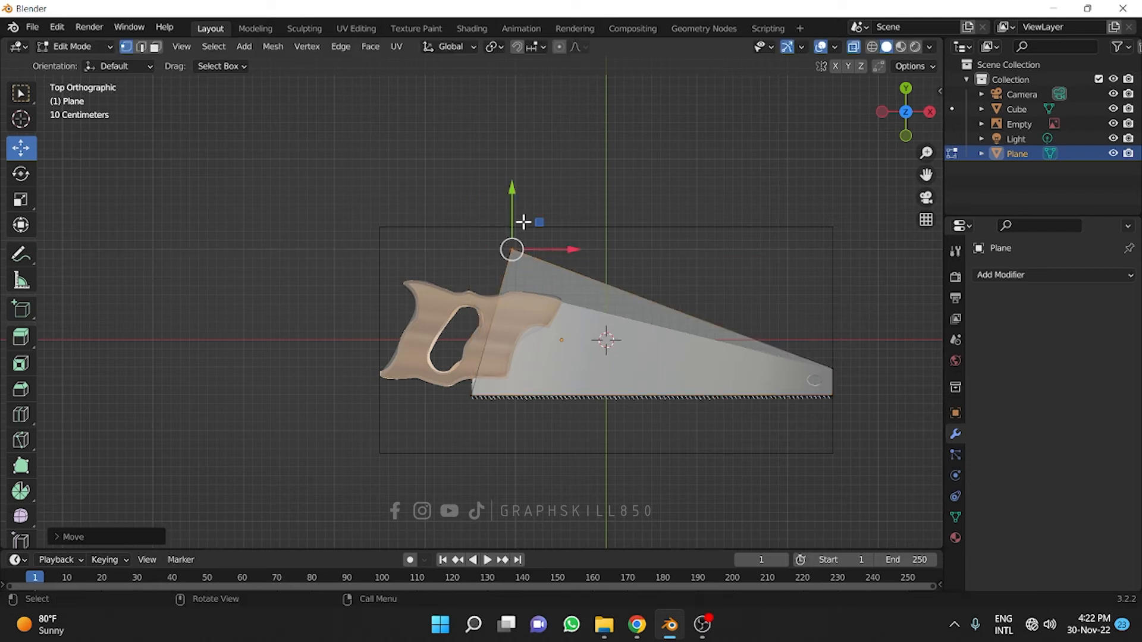
pyautogui.press('g')
pyautogui.press('y')
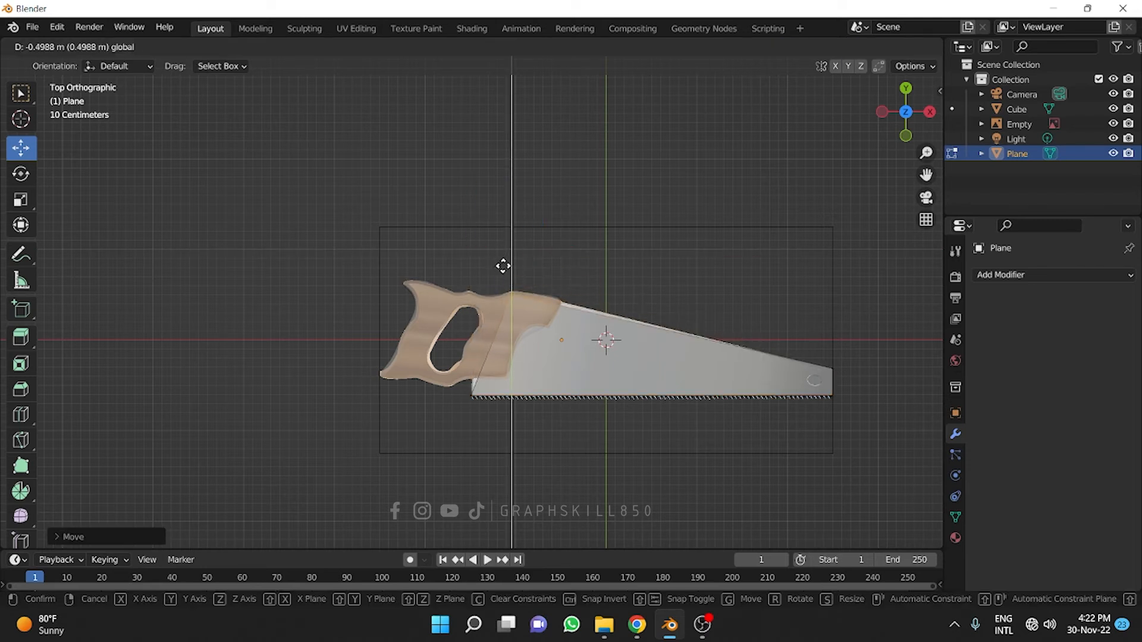
pyautogui.click(506, 261)
pyautogui.scroll(3, 566, 469)
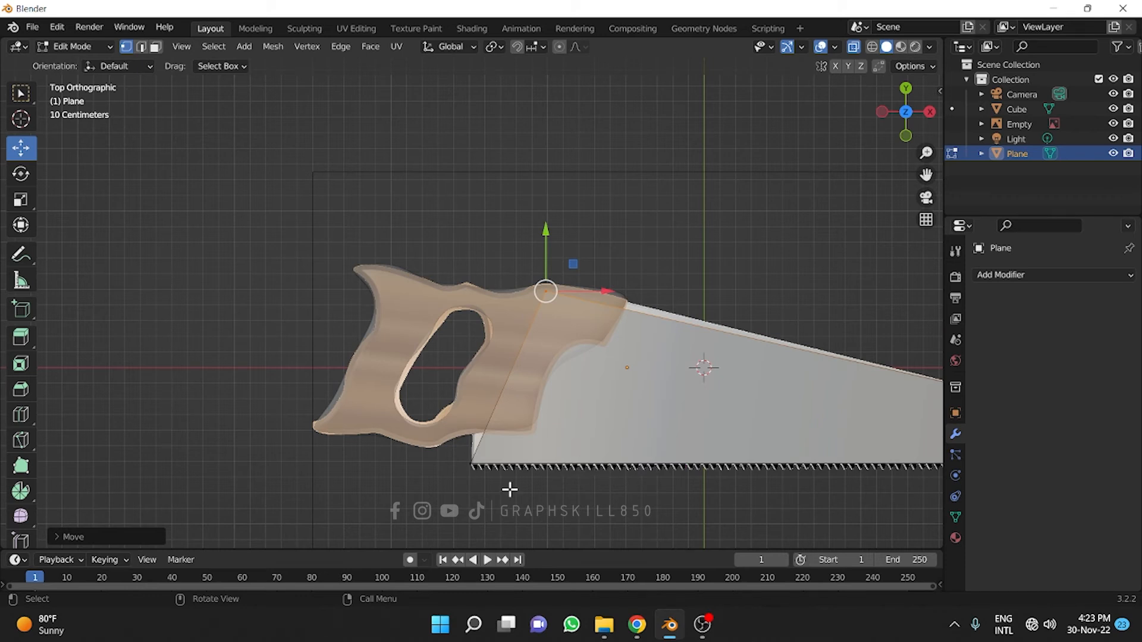
pyautogui.scroll(-2, 367, 408)
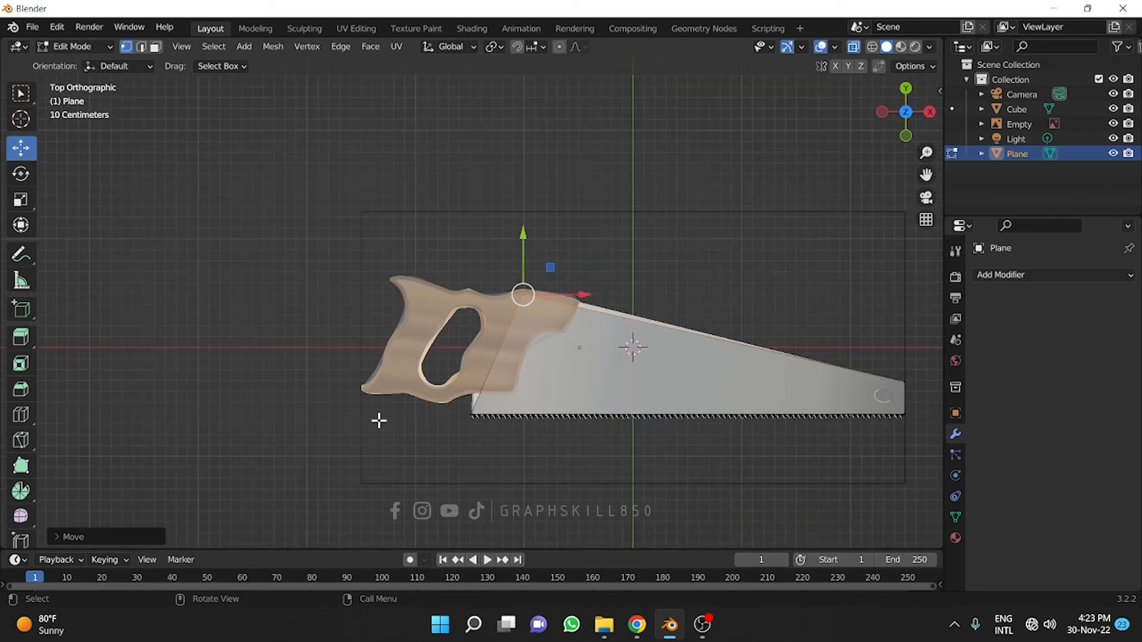
# Add a lengthwise loop cut just above the blade plane's tooth edge and rotate it slightly to run parallel to the teeth.
pyautogui.press('Tab')
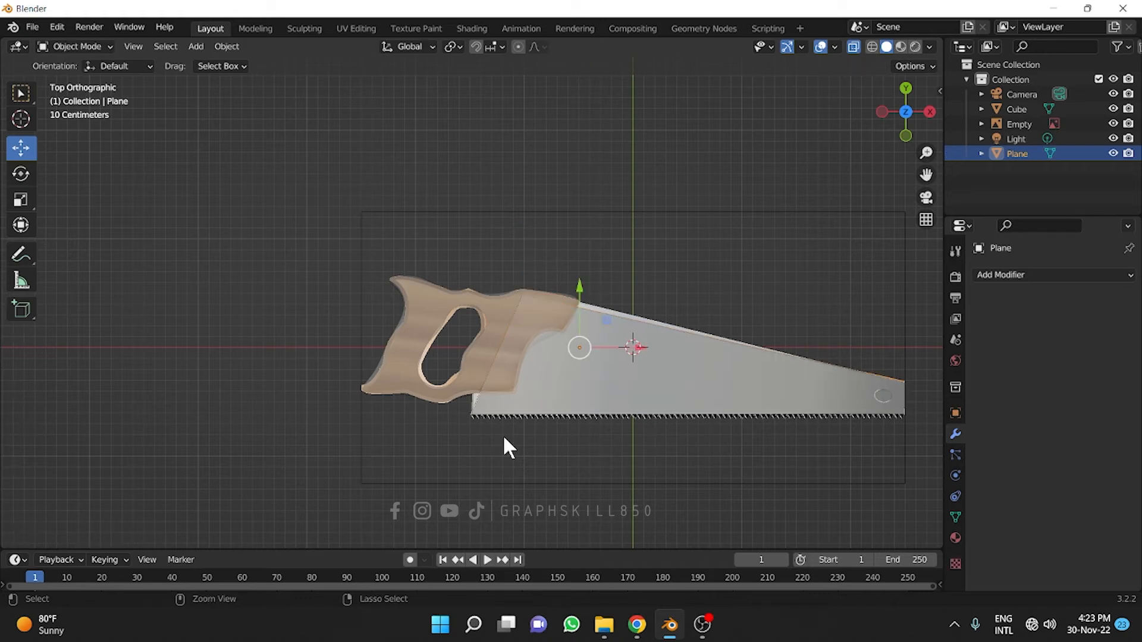
pyautogui.press('Tab')
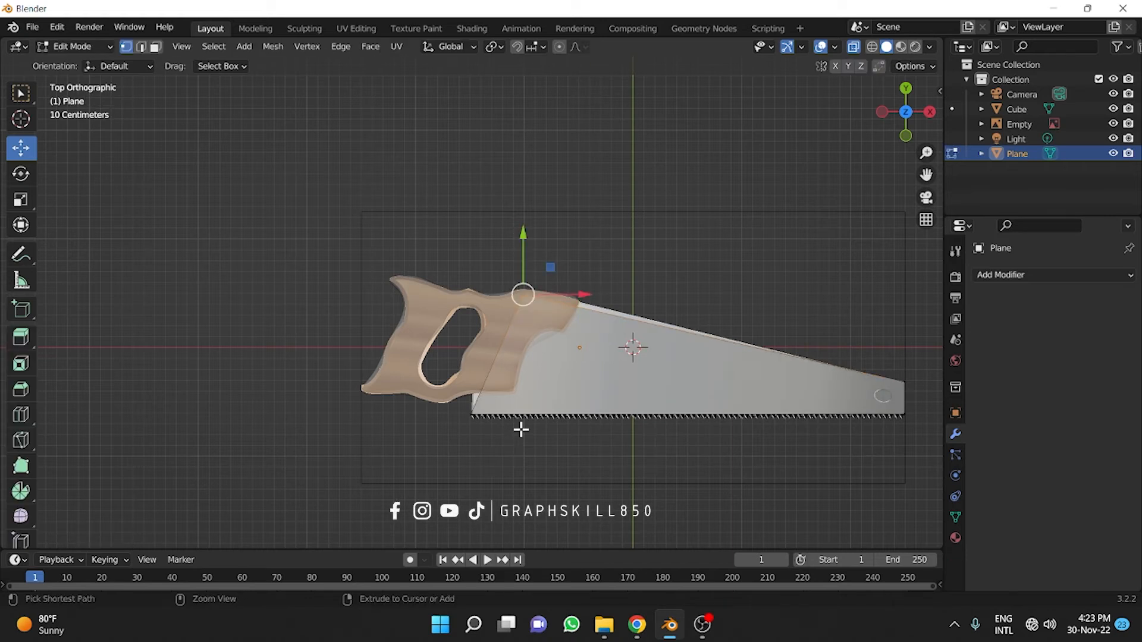
pyautogui.hotkey('ctrl', 'r')
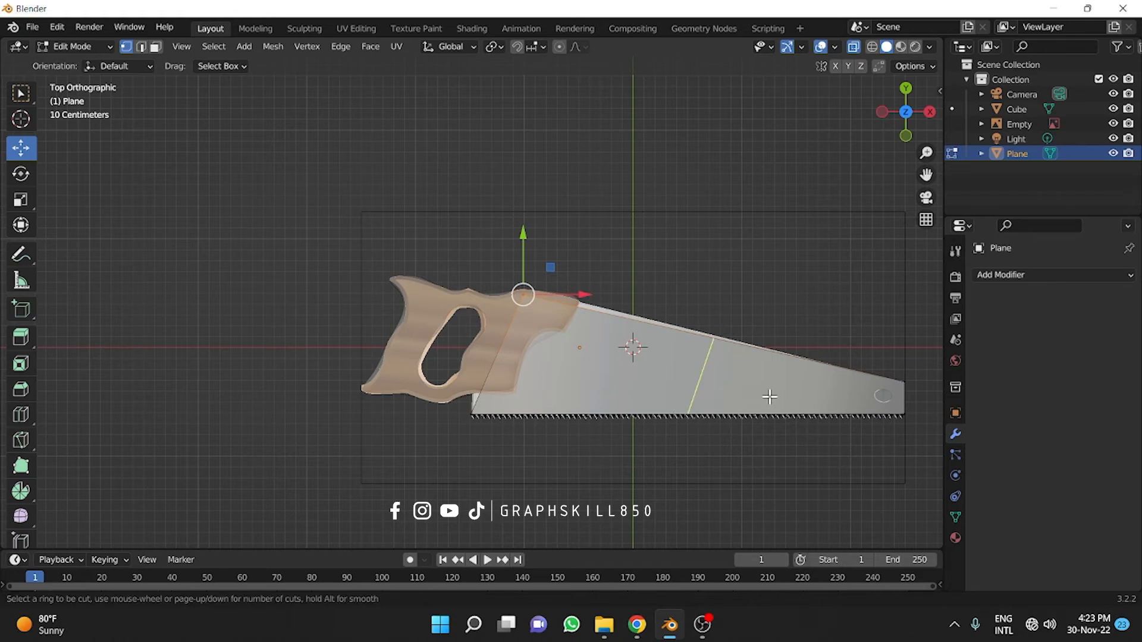
pyautogui.click(904, 404)
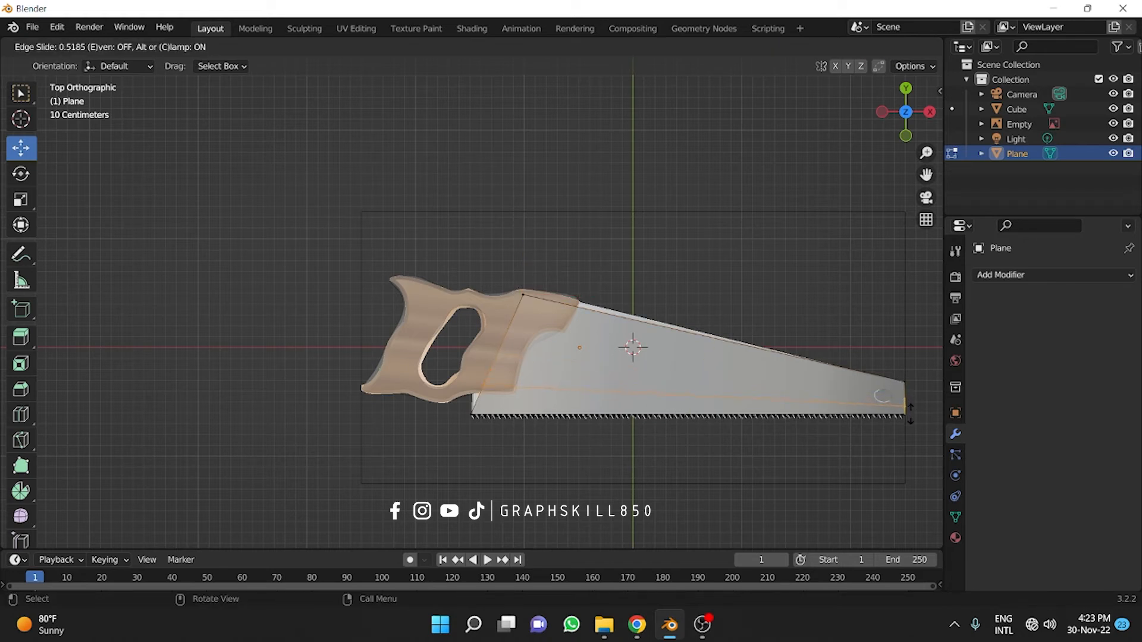
pyautogui.click(911, 417)
pyautogui.scroll(1, 478, 450)
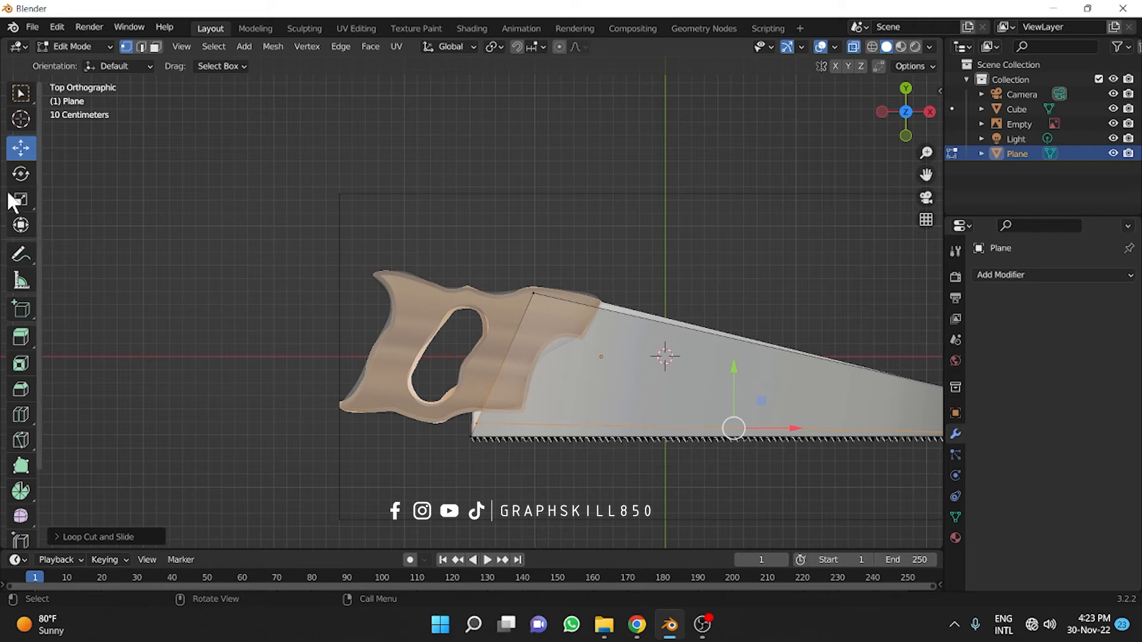
pyautogui.click(21, 174)
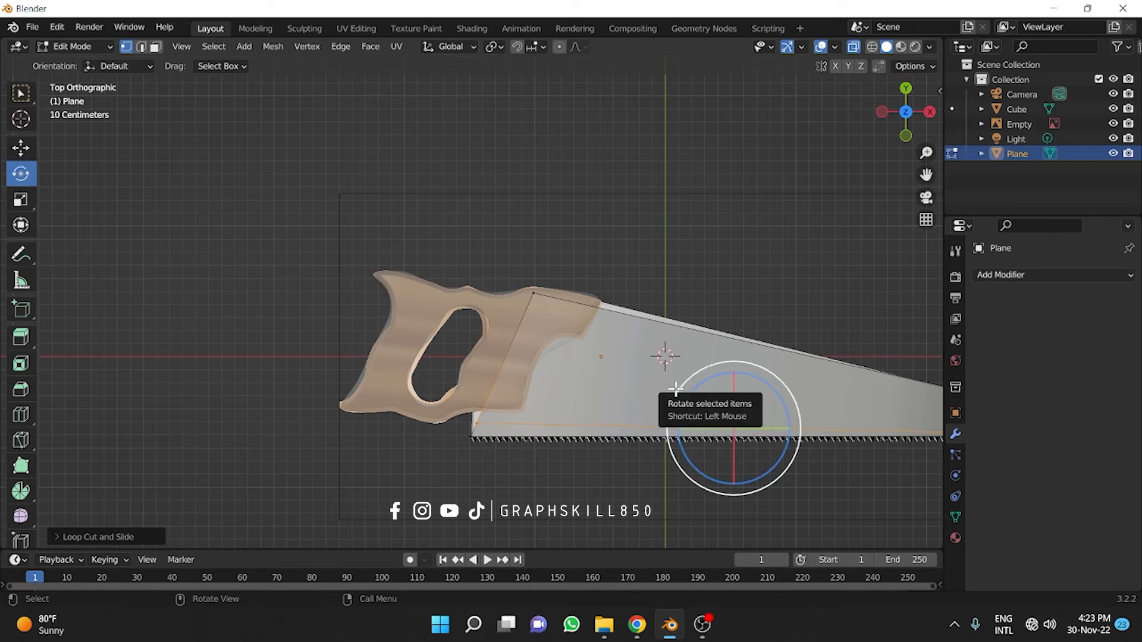
pyautogui.moveTo(677, 388); pyautogui.dragTo(669, 390)
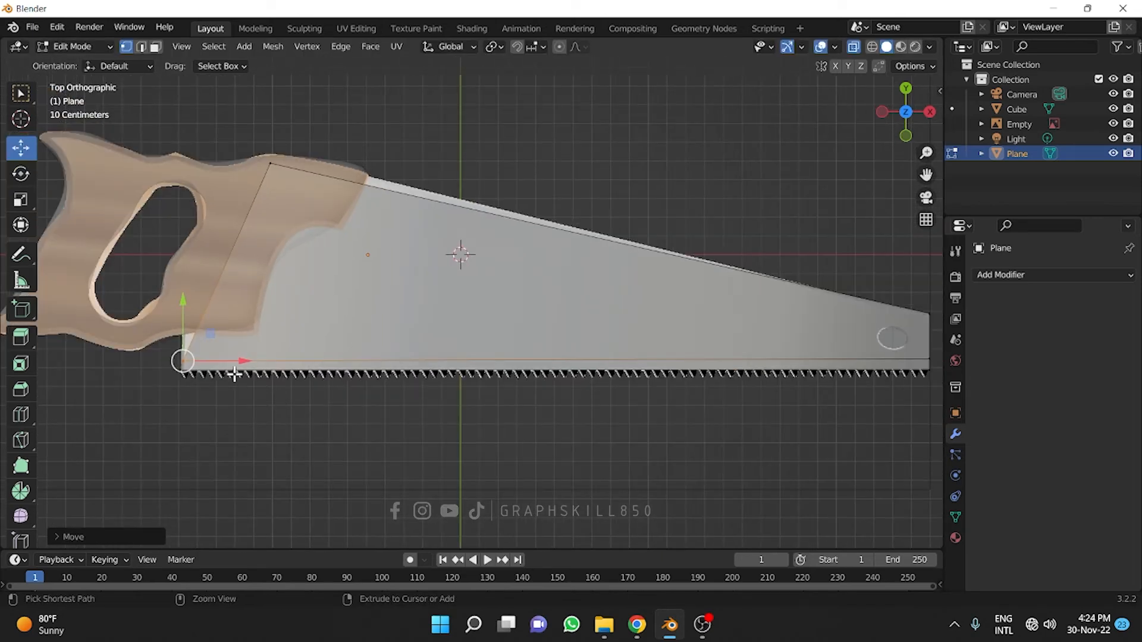
# Add 116 evenly spaced loop cuts across the blade plane from back edge to tooth edge, leaving them unslid.
pyautogui.hotkey('ctrl', 'r')
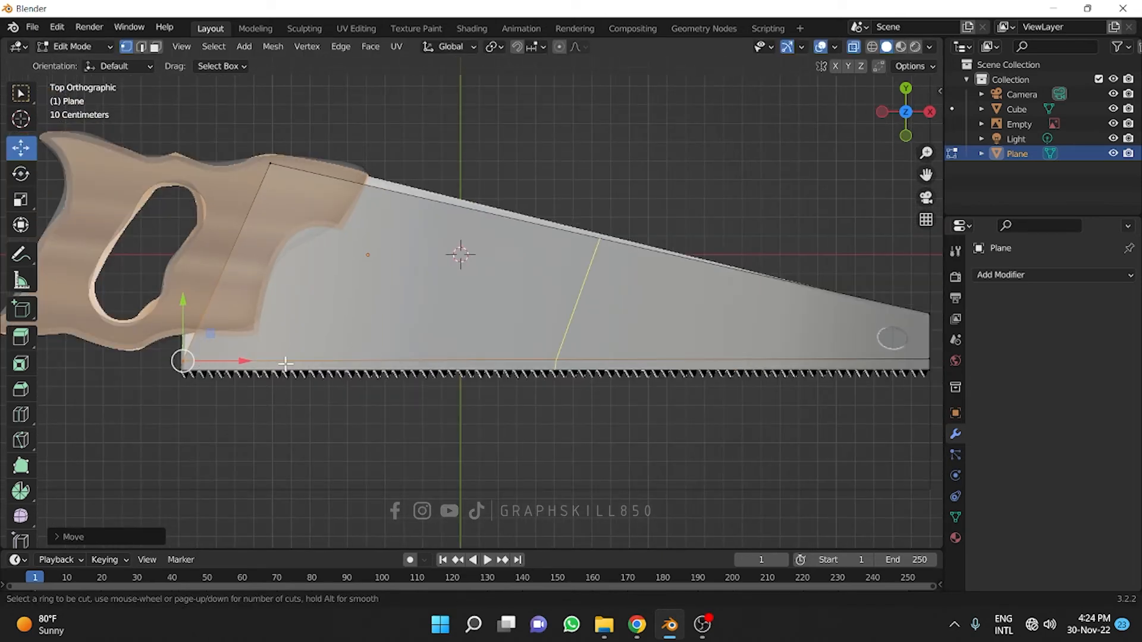
pyautogui.scroll(20, 286, 362)
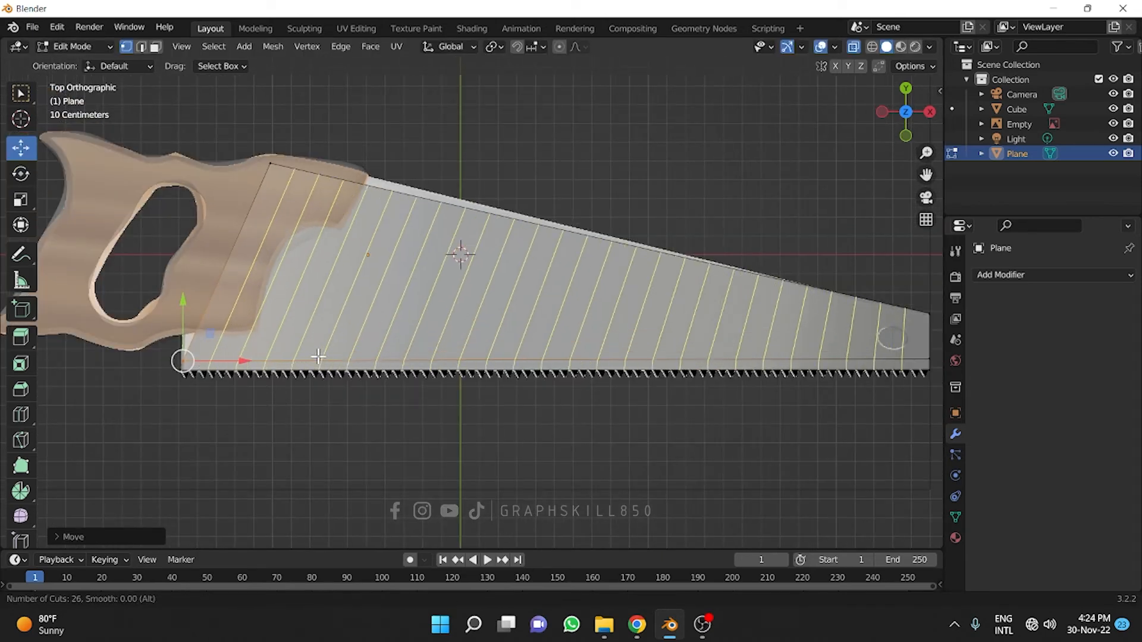
pyautogui.scroll(20, 318, 355)
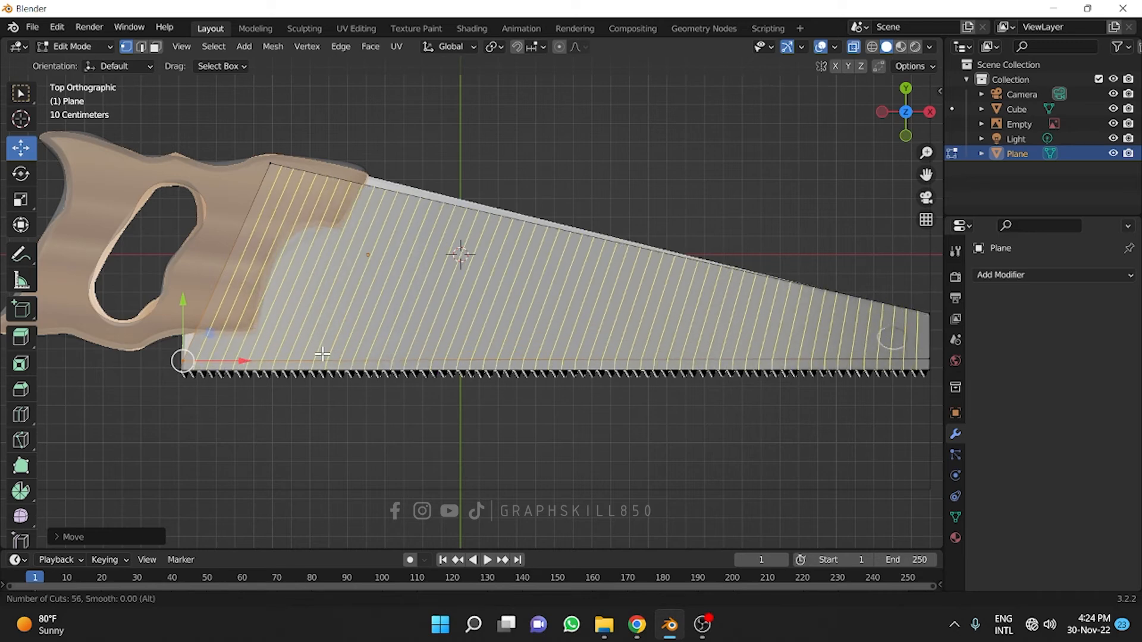
pyautogui.scroll(20, 321, 355)
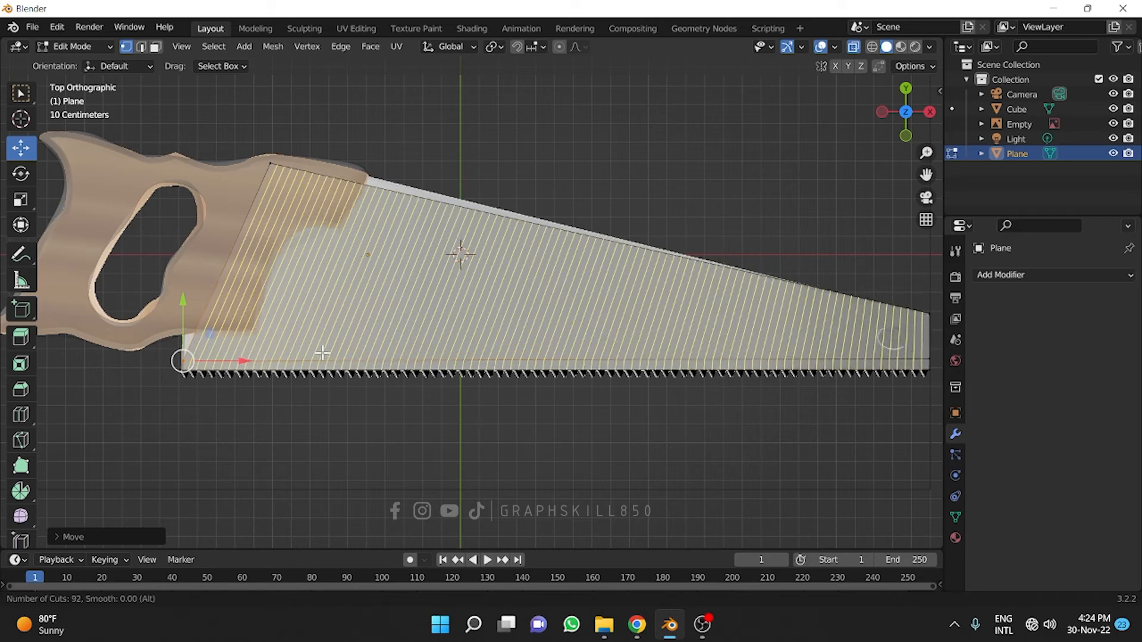
pyautogui.scroll(16, 322, 353)
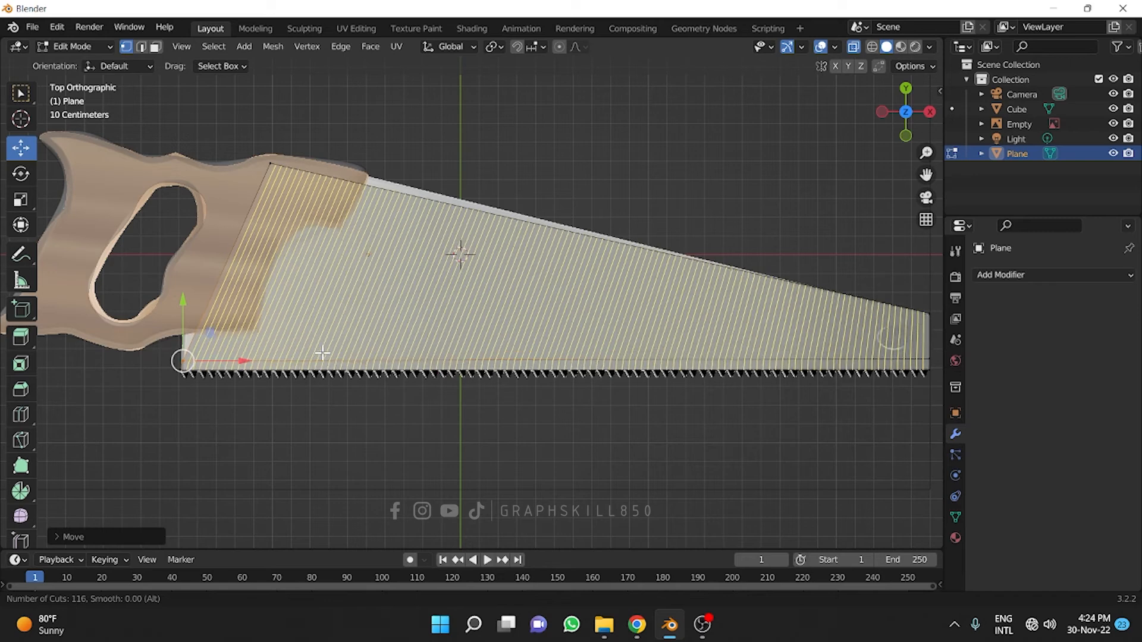
pyautogui.click(321, 352)
pyautogui.rightClick(326, 370)
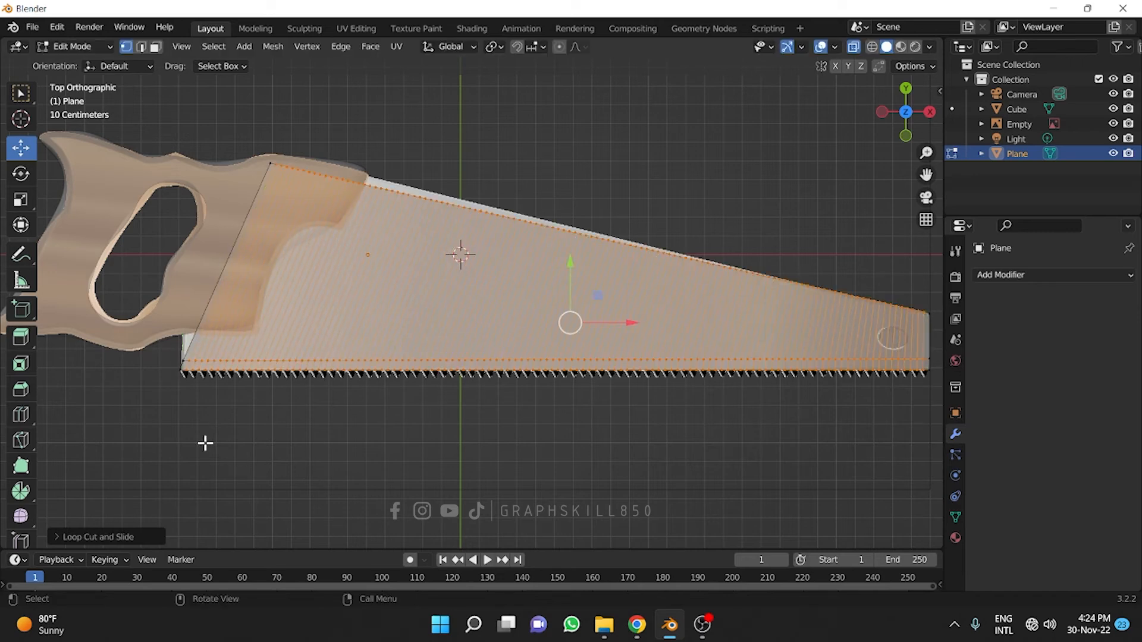
# Checker-deselect the vertices of the blade's lower edge, lower the remaining ones along Y to form pointed teeth, and return to Object Mode.
pyautogui.moveTo(169, 367); pyautogui.dragTo(940, 450)
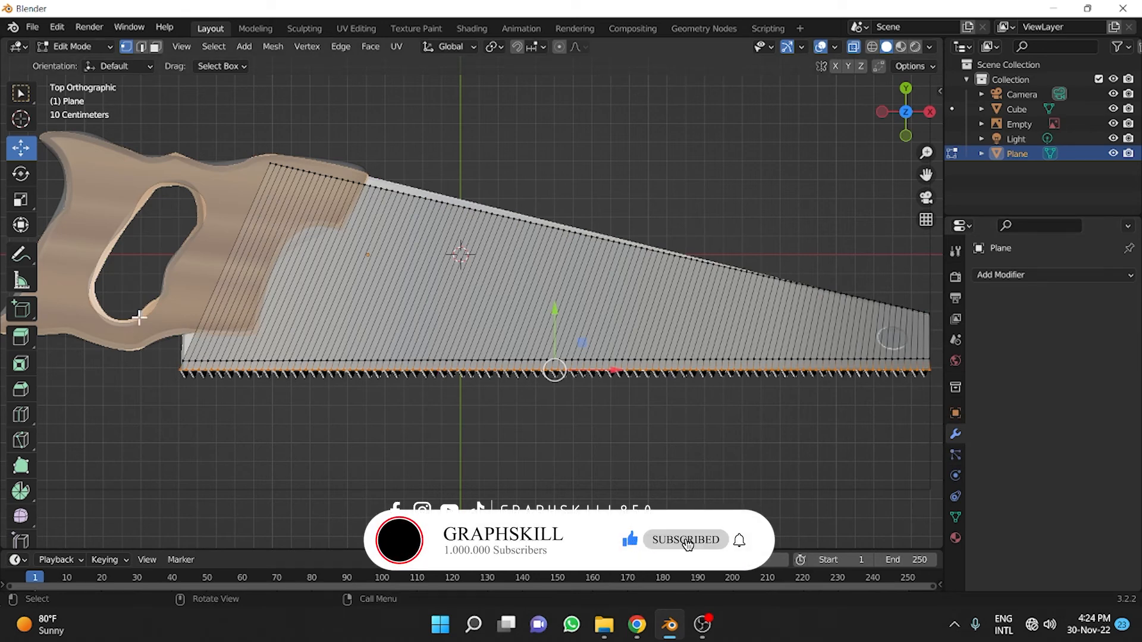
pyautogui.click(213, 46)
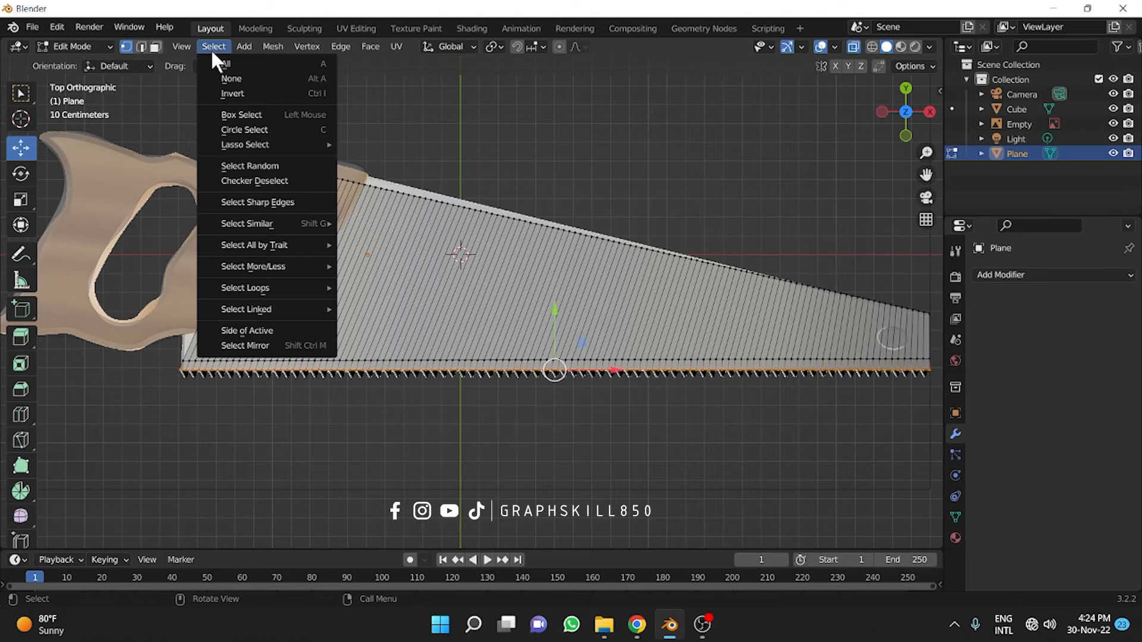
pyautogui.click(235, 180)
pyautogui.scroll(4, 313, 376)
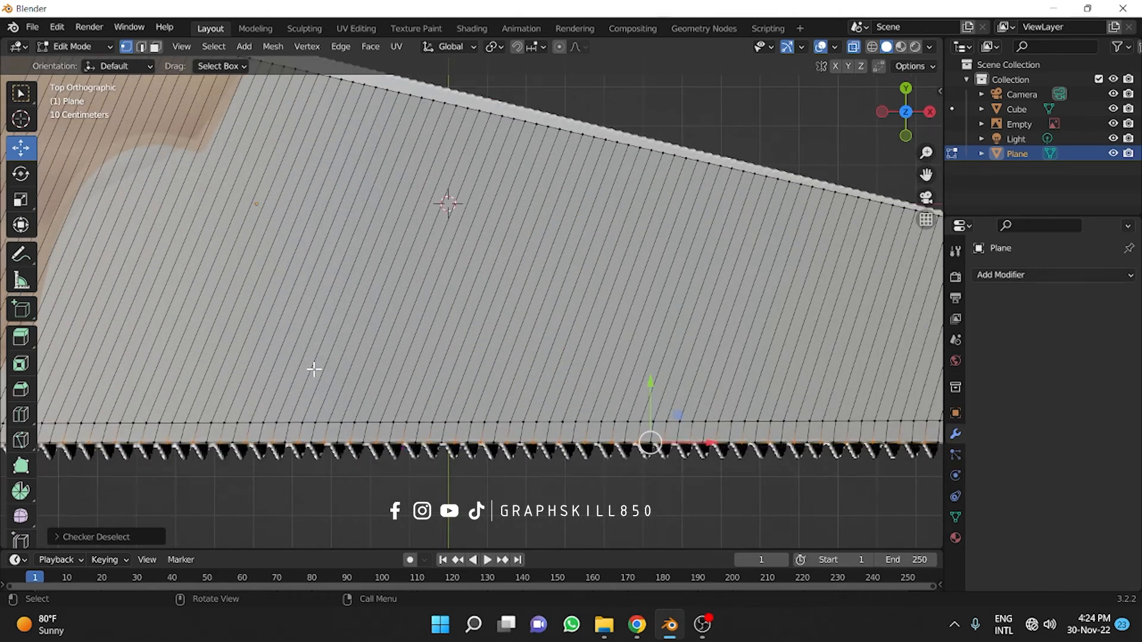
pyautogui.scroll(-3, 323, 399)
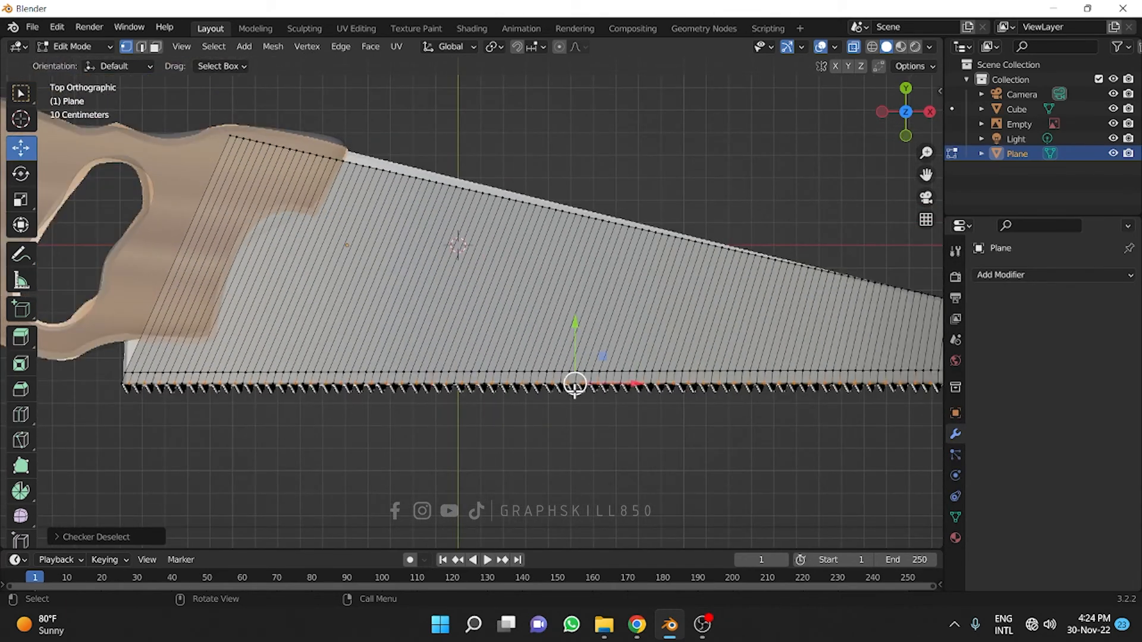
pyautogui.scroll(2, 575, 388)
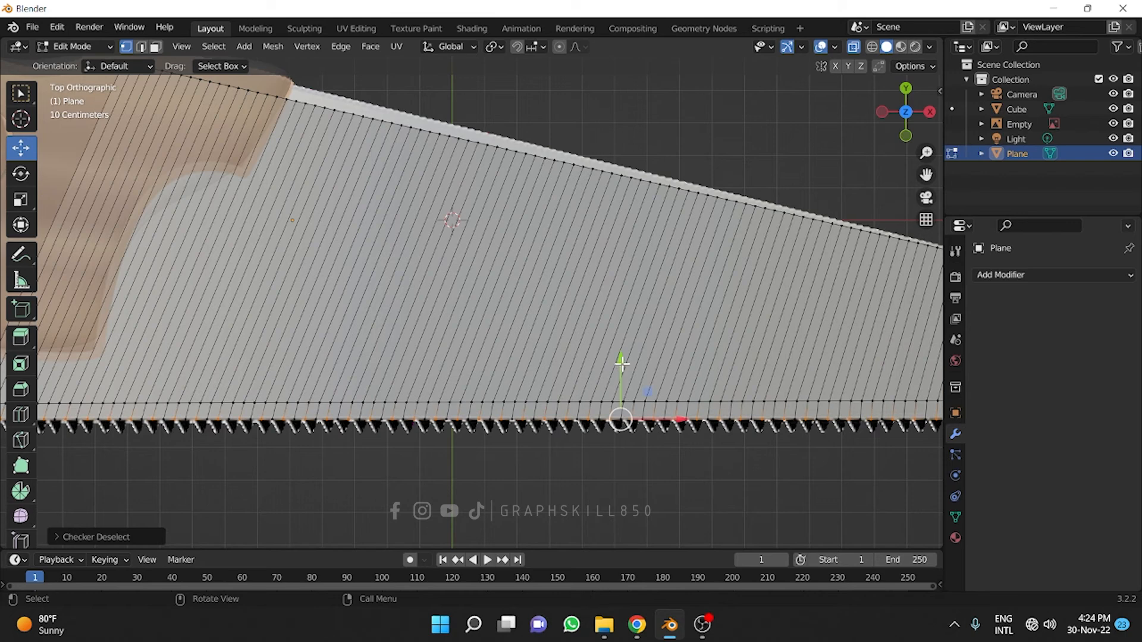
pyautogui.moveTo(622, 368); pyautogui.dragTo(614, 383)
pyautogui.scroll(-4, 394, 390)
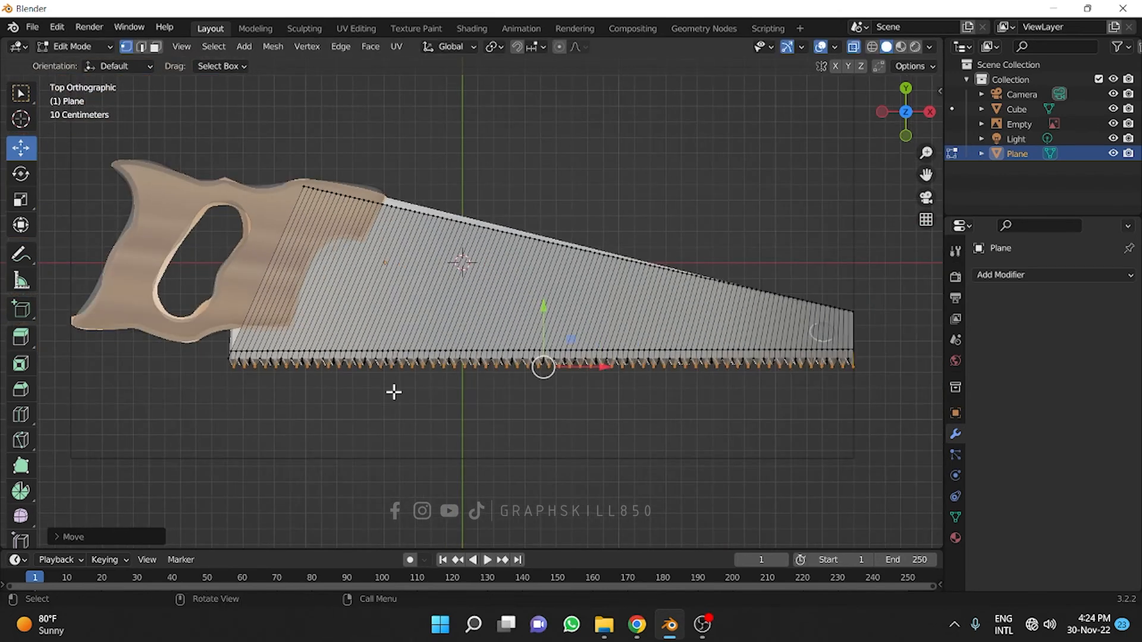
pyautogui.moveTo(394, 390); pyautogui.dragTo(476, 323, button='middle')
pyautogui.press('Tab')
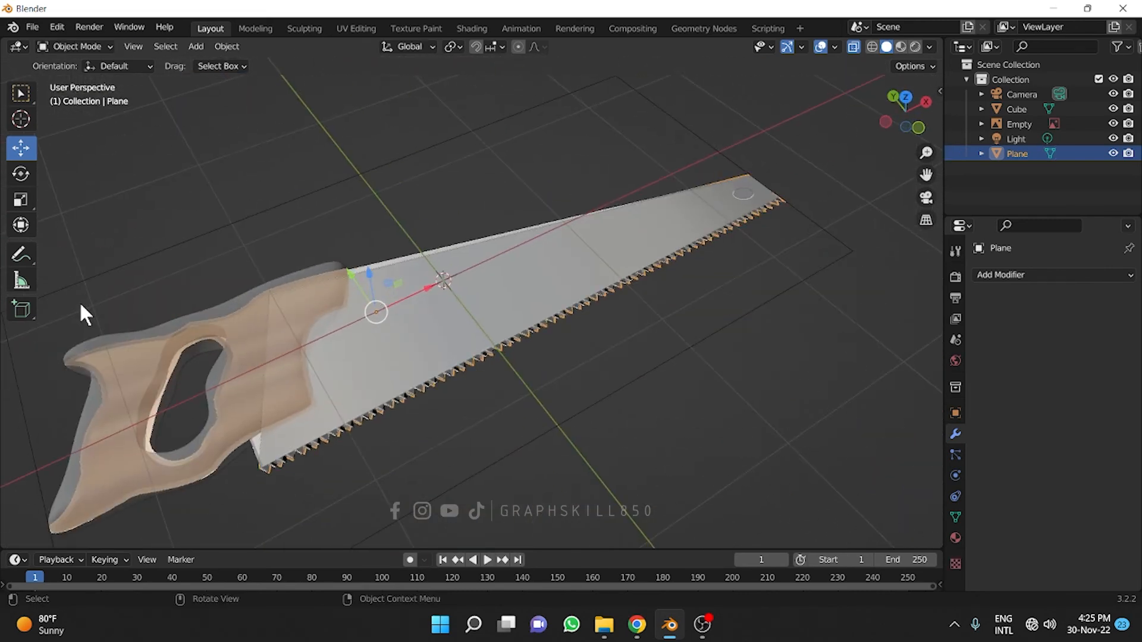
# Hide the Empty reference image and turn X-ray off so the handle and blade show as solid.
pyautogui.moveTo(317, 352); pyautogui.dragTo(488, 324, button='middle')
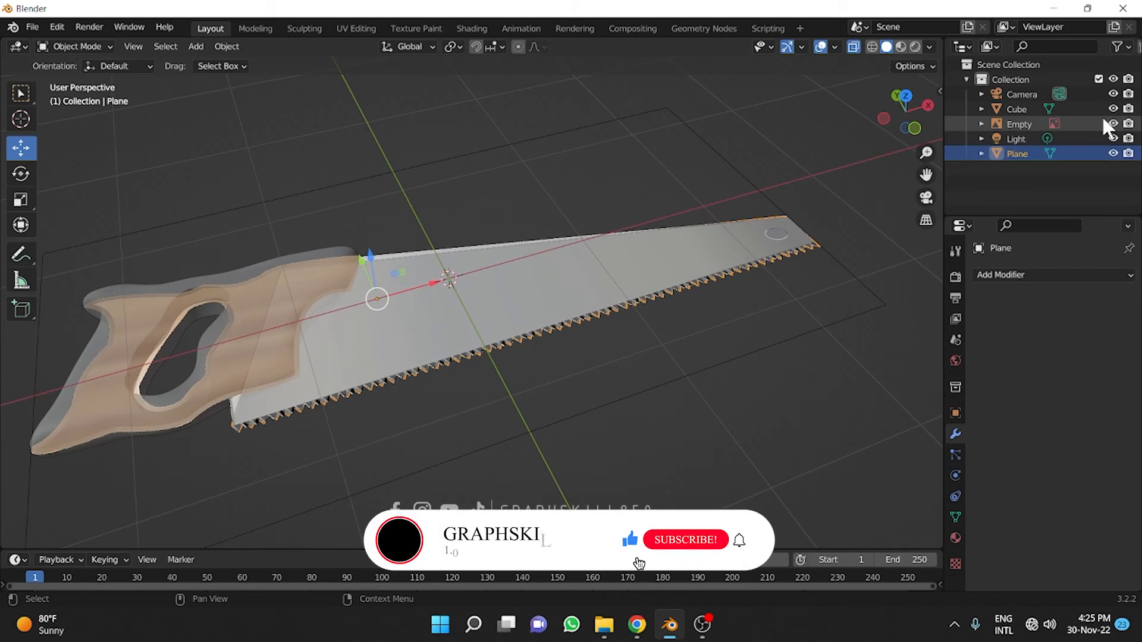
pyautogui.click(1108, 123)
pyautogui.moveTo(398, 358); pyautogui.dragTo(369, 356, button='middle')
pyautogui.click(352, 423)
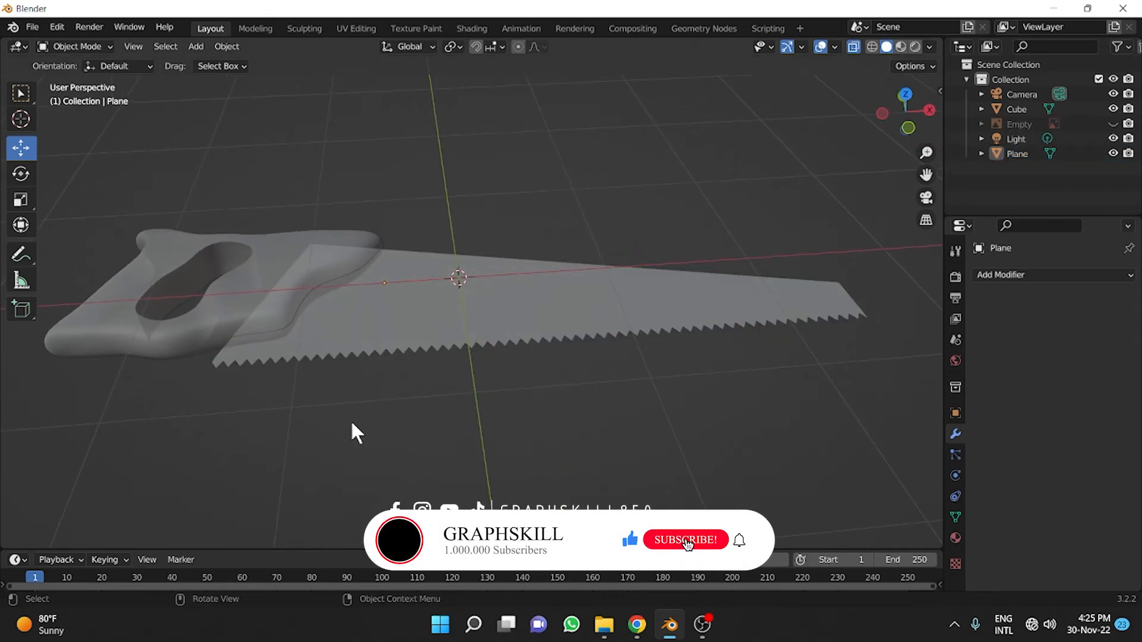
pyautogui.moveTo(351, 423); pyautogui.dragTo(420, 443, button='middle')
pyautogui.click(854, 46)
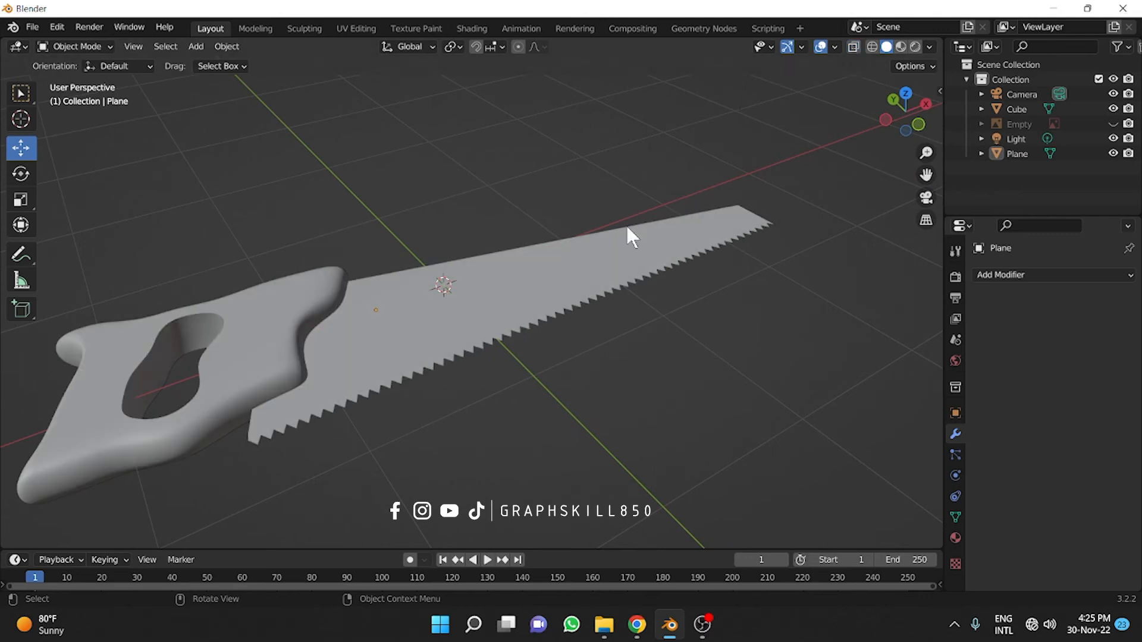
# Switch the viewport to Material Preview and create a new material for the handle.
pyautogui.moveTo(606, 275); pyautogui.dragTo(589, 326, button='middle')
pyautogui.scroll(-2, 589, 327)
pyautogui.click(329, 295)
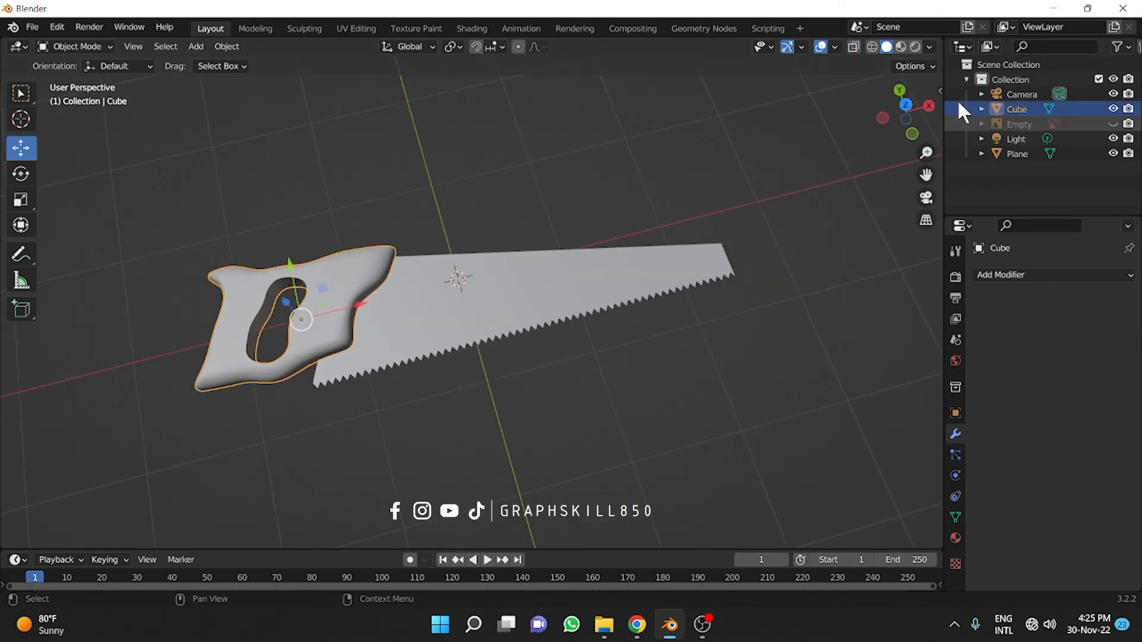
pyautogui.press('z')
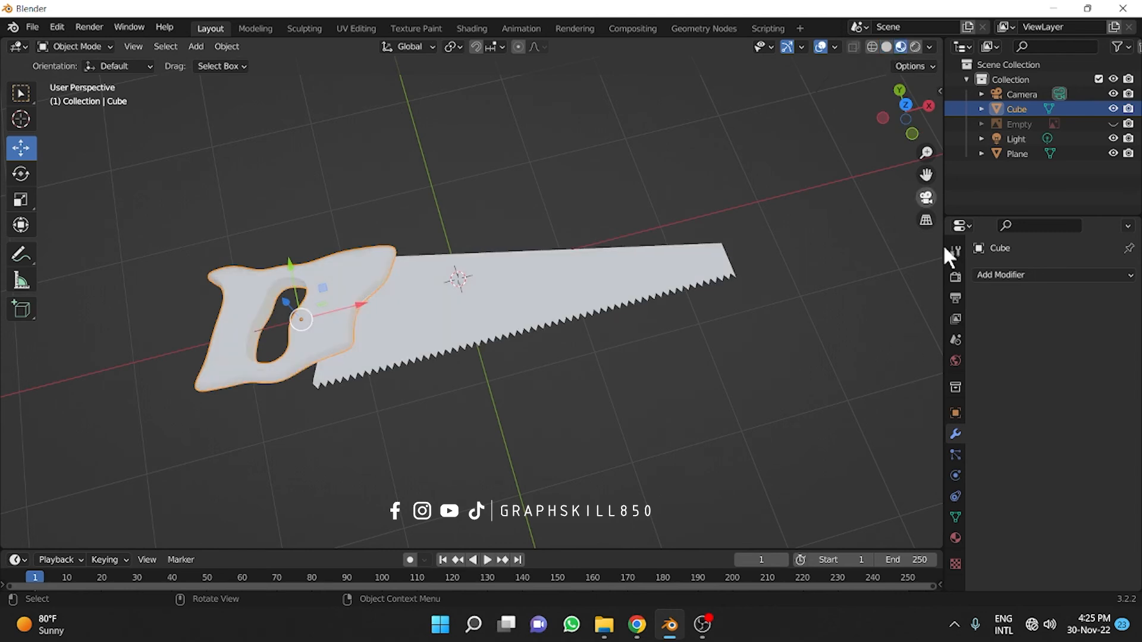
pyautogui.click(955, 538)
pyautogui.click(1047, 337)
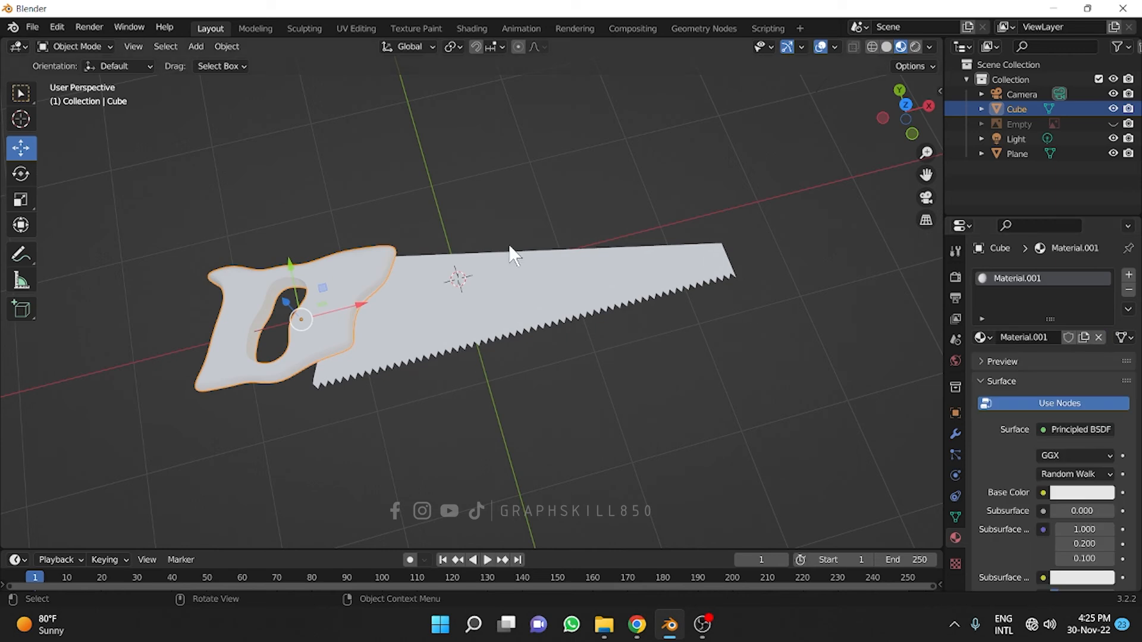
# Use an Image Texture as the handle's base color, loading Wood03_4K_BaseColor.png from the Wood03_MR_4K folder in Downloads.
pyautogui.click(1043, 492)
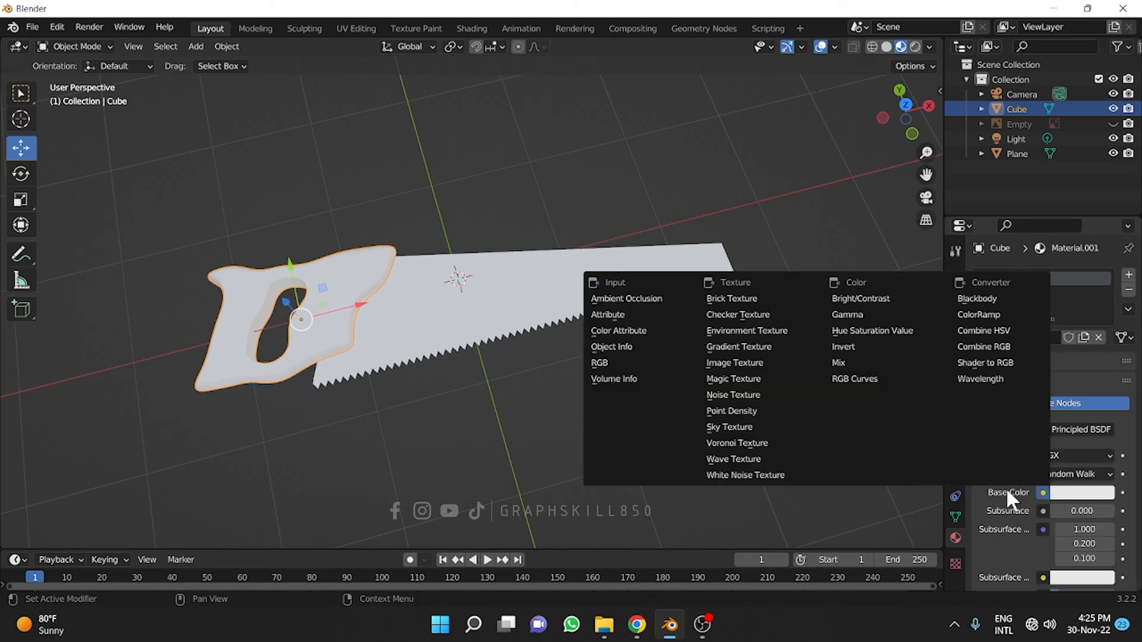
pyautogui.click(738, 362)
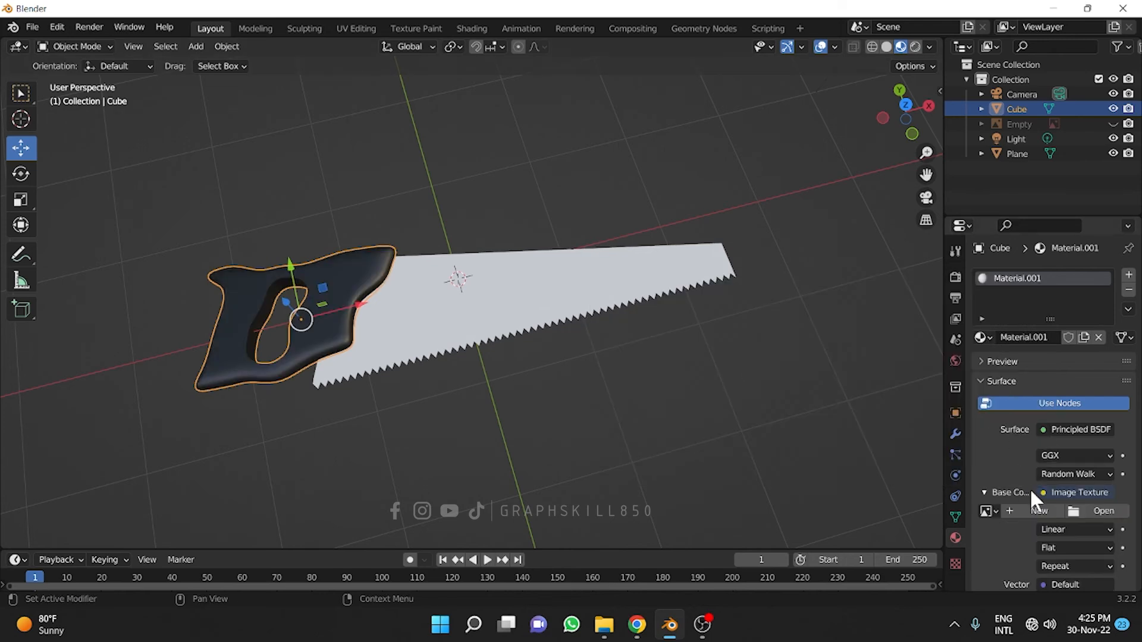
pyautogui.click(1076, 512)
pyautogui.scroll(-2, 280, 370)
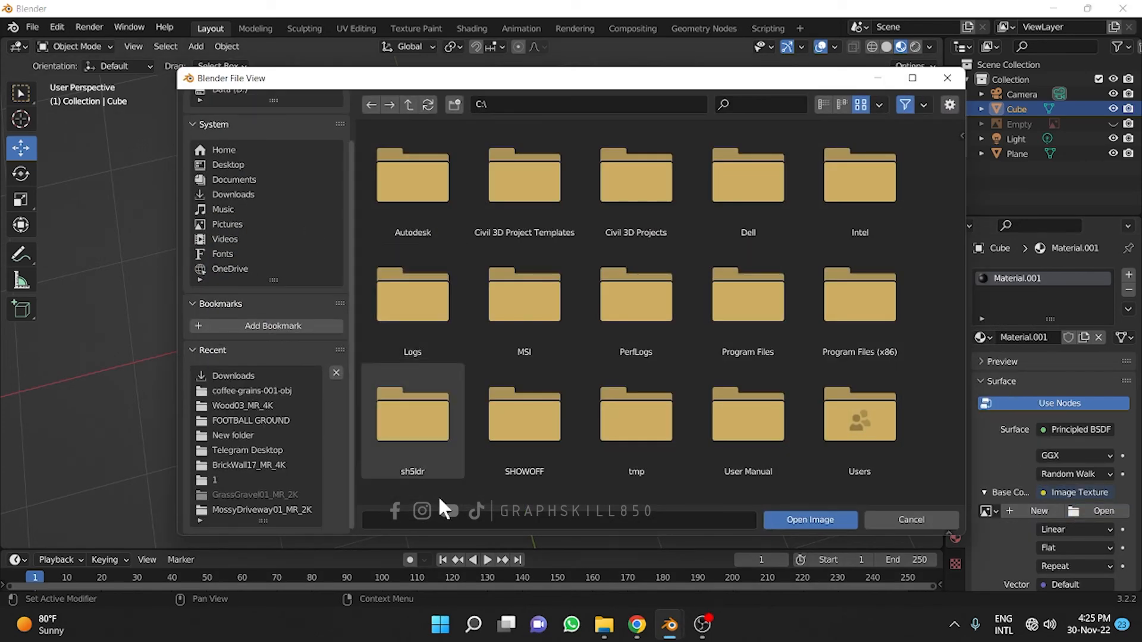
pyautogui.click(251, 444)
pyautogui.click(233, 400)
pyautogui.scroll(-5, 513, 321)
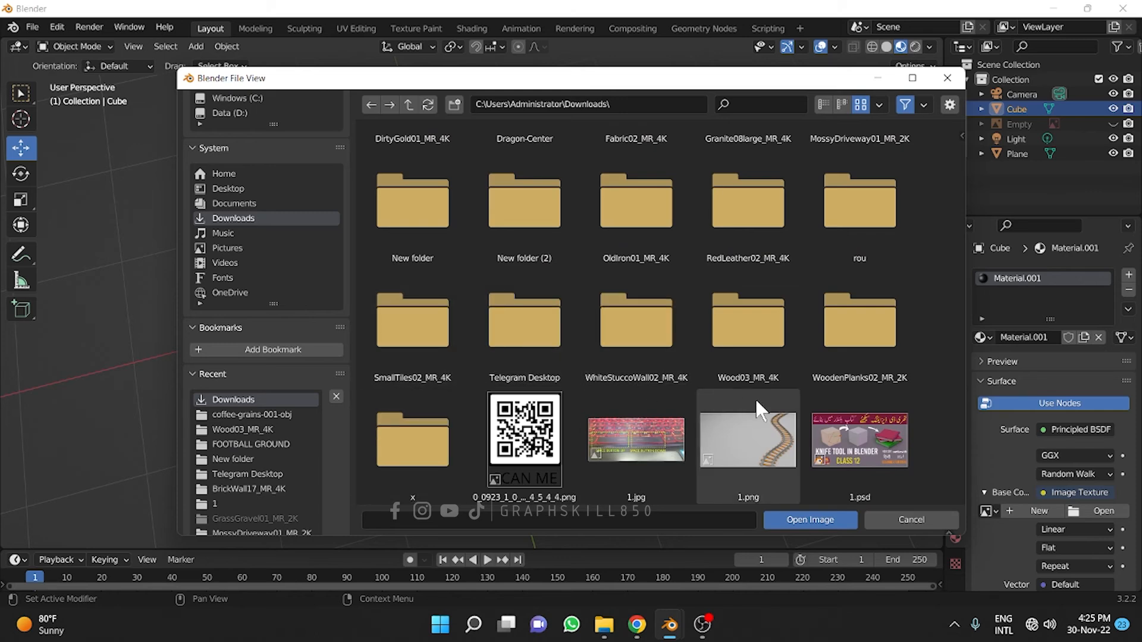
pyautogui.doubleClick(767, 356)
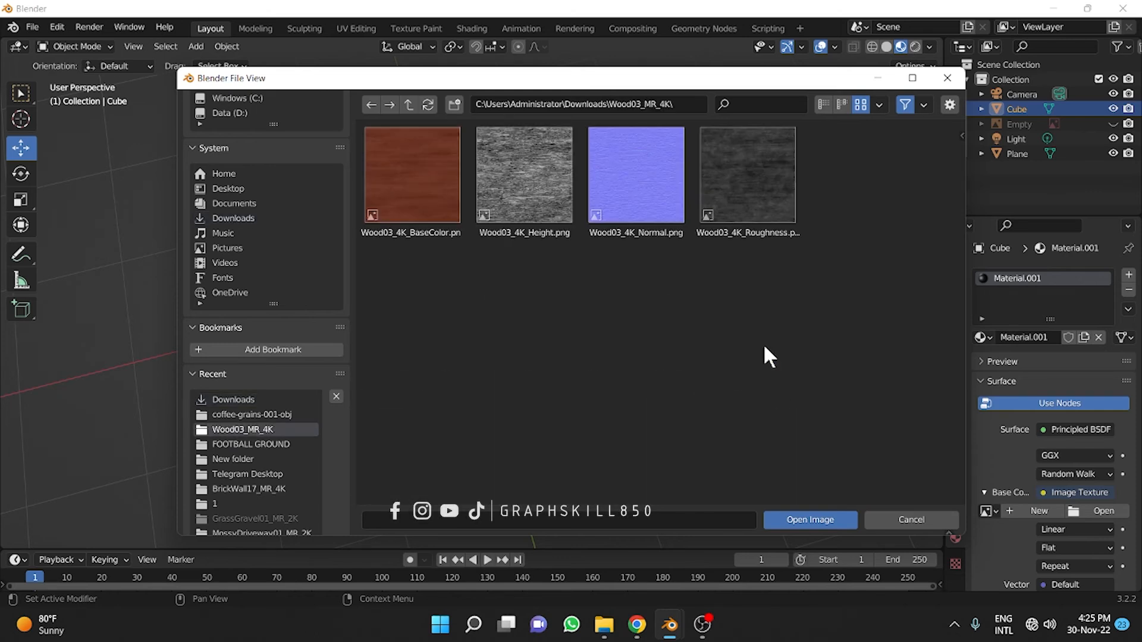
pyautogui.doubleClick(426, 188)
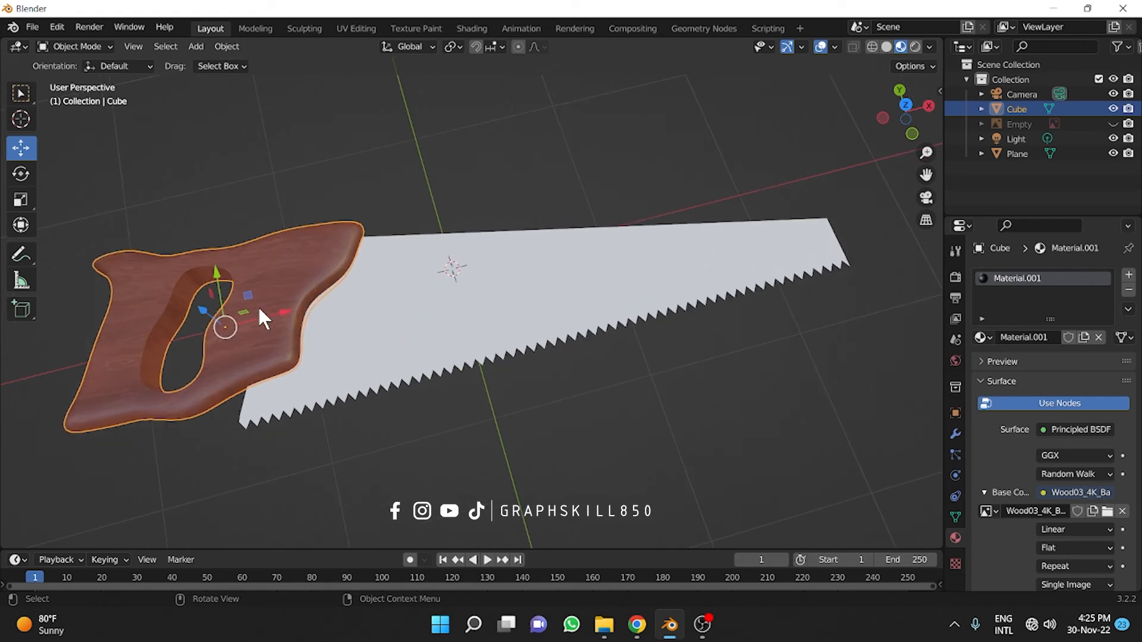
# Make the wooden handle glossier by lowering its material roughness to 0.179.
pyautogui.moveTo(289, 323); pyautogui.dragTo(295, 293, button='middle')
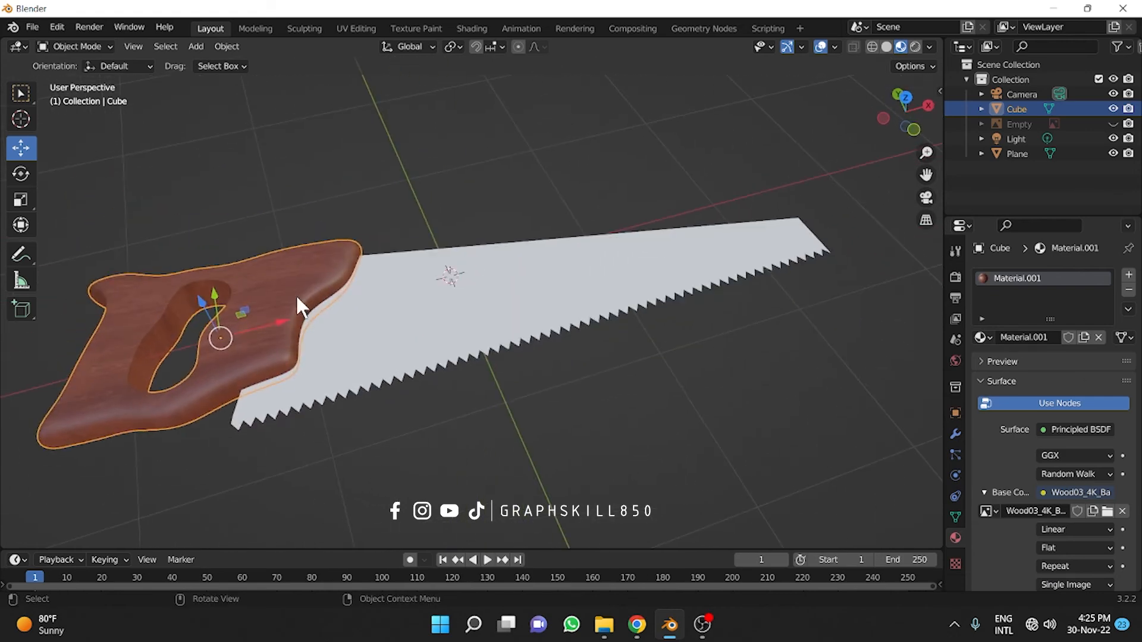
pyautogui.scroll(-12, 1027, 466)
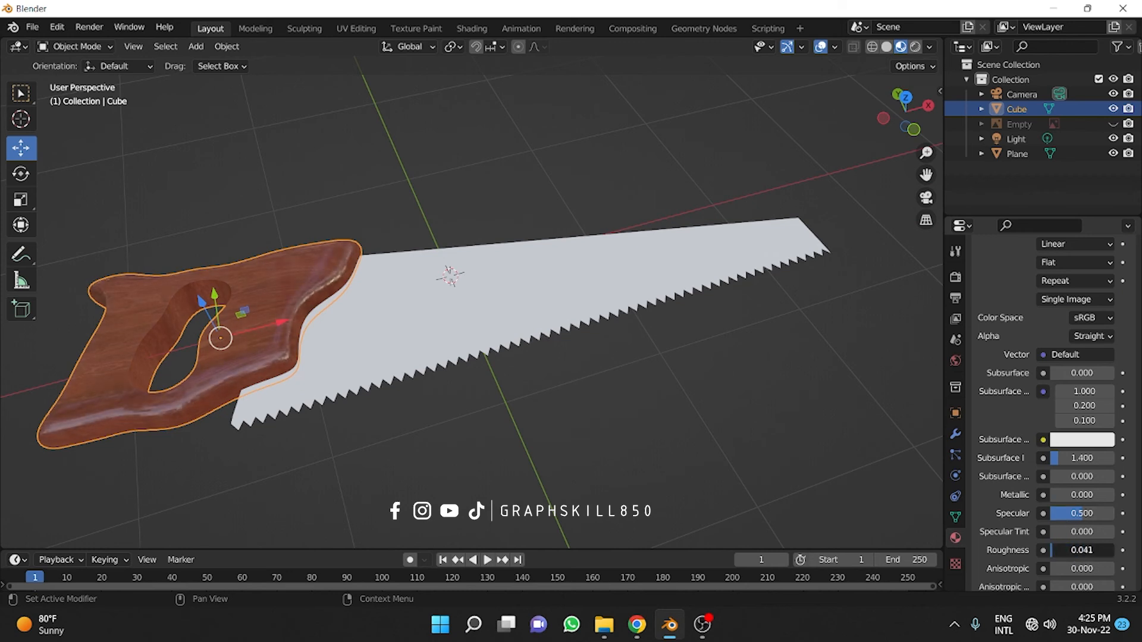
pyautogui.moveTo(1072, 550); pyautogui.dragTo(1046, 551)
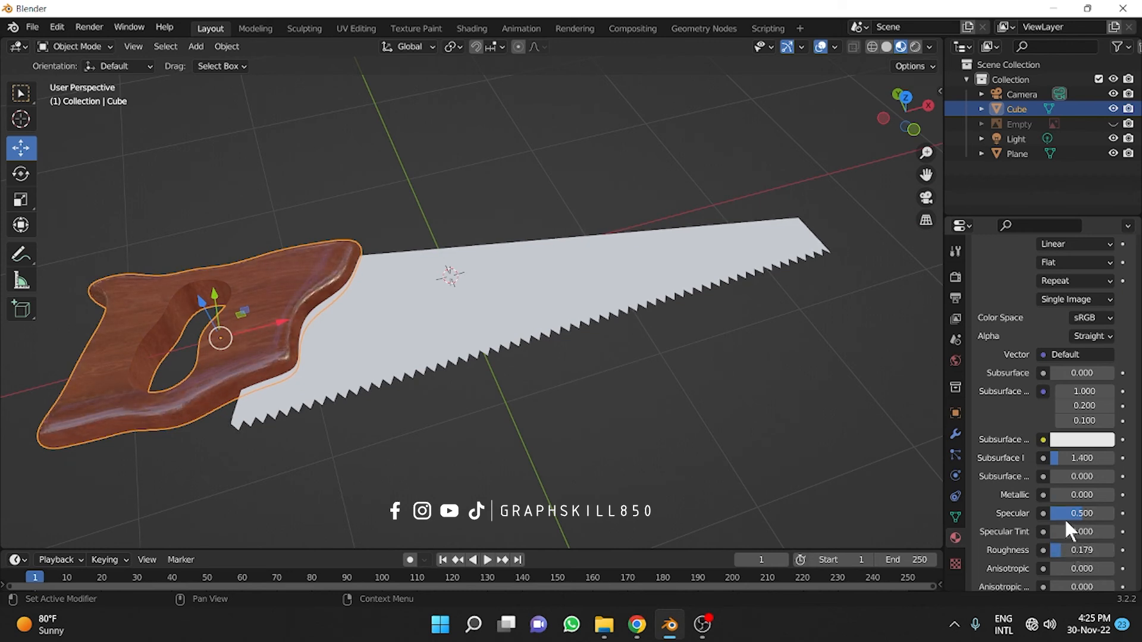
pyautogui.moveTo(1068, 497)
pyautogui.mouseDown()
pyautogui.moveTo(1126, 497)
pyautogui.moveTo(1065, 497)
pyautogui.mouseUp()
# Create a new material for the blade and make it steel-like with Metallic 1.000 and Roughness 0.280.
pyautogui.moveTo(666, 334); pyautogui.dragTo(536, 337, button='middle')
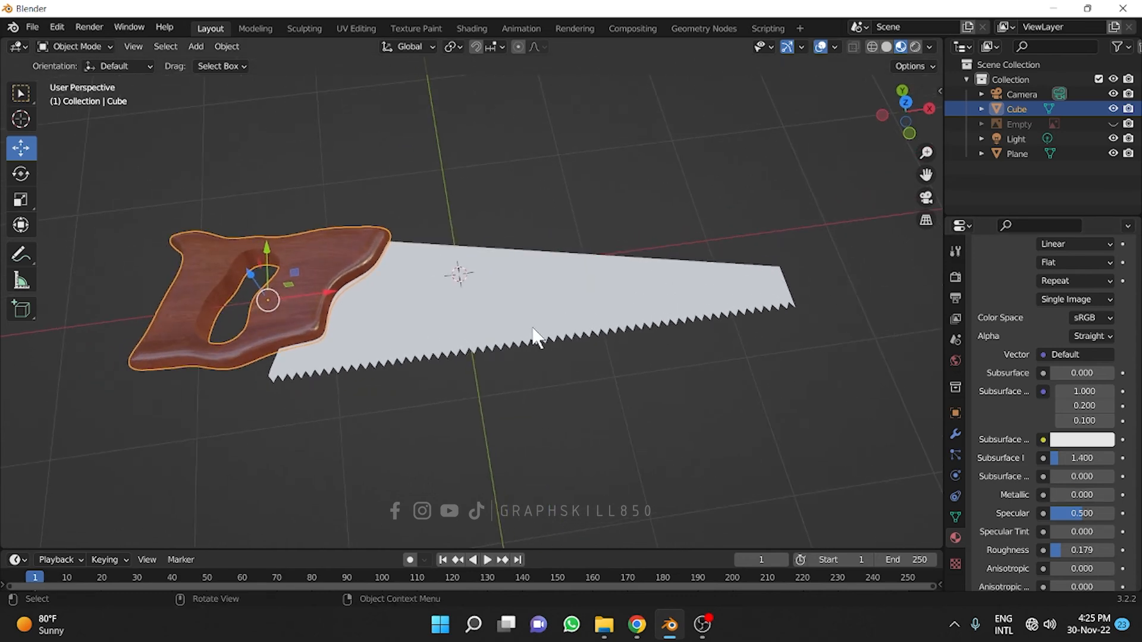
pyautogui.click(537, 335)
pyautogui.click(1046, 338)
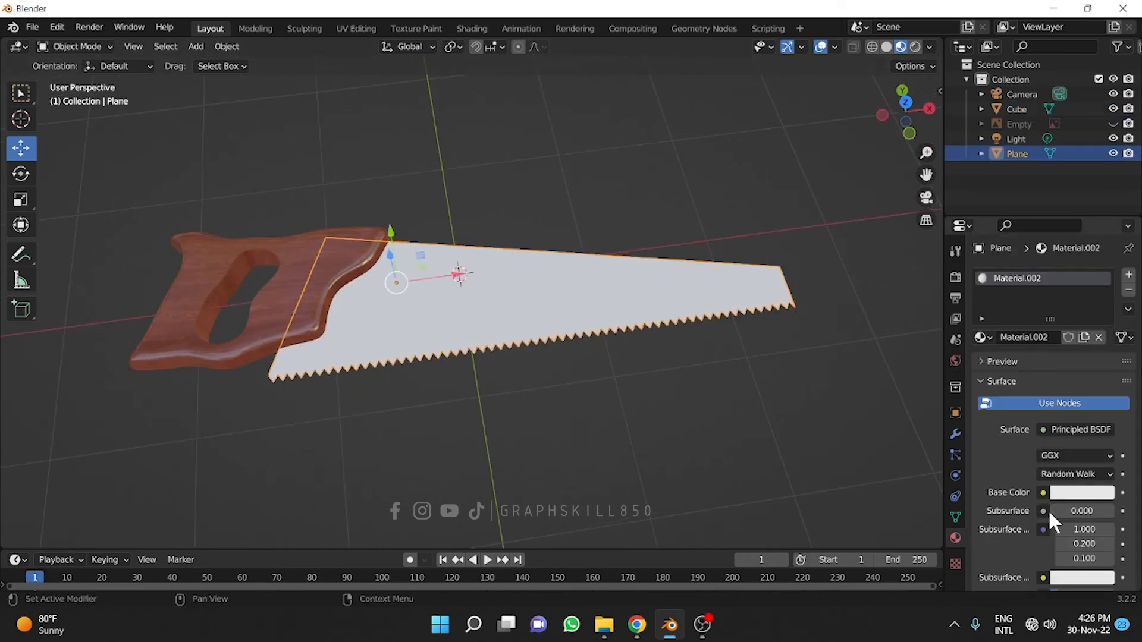
pyautogui.scroll(-5, 1050, 520)
pyautogui.click(1080, 376)
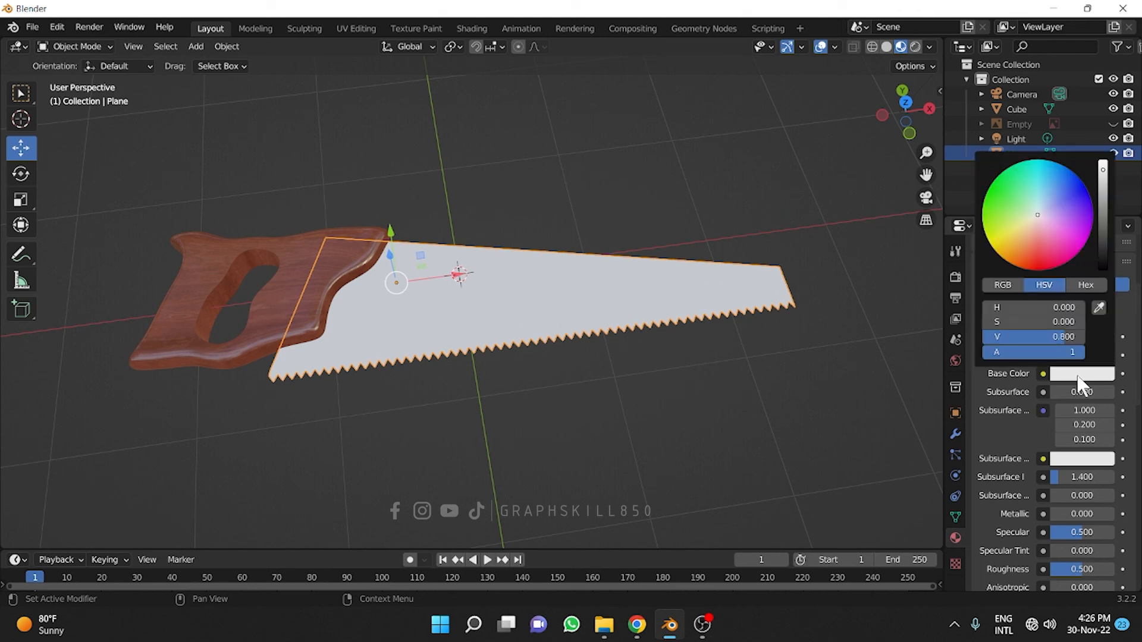
pyautogui.moveTo(1052, 513)
pyautogui.mouseDown()
pyautogui.moveTo(1112, 514)
pyautogui.moveTo(1054, 497)
pyautogui.moveTo(1067, 497)
pyautogui.mouseUp()
pyautogui.scroll(-3, 1031, 497)
# Select the handle together with the blade and rotate both about the X axis so the saw stands upright on edge.
pyautogui.moveTo(648, 367); pyautogui.dragTo(702, 315, button='middle')
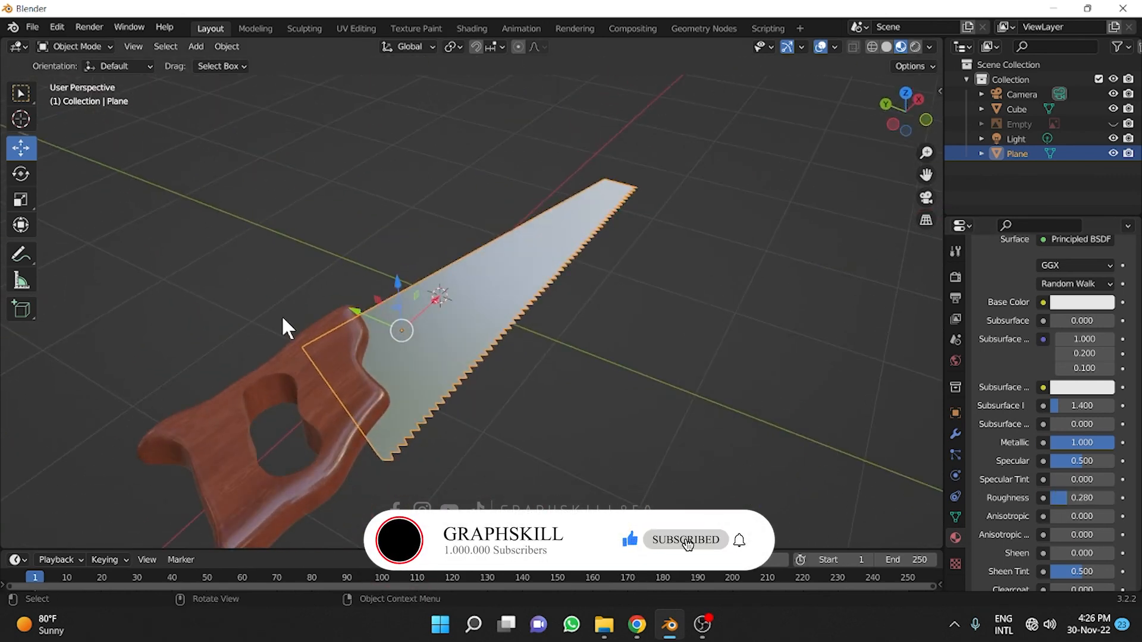
pyautogui.click(21, 173)
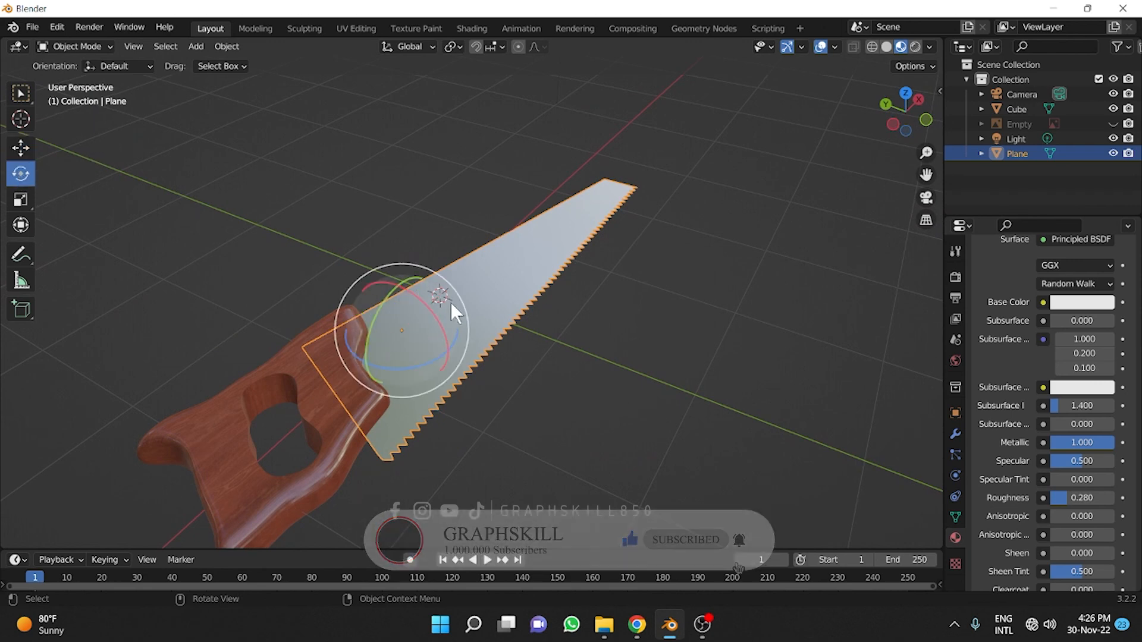
pyautogui.keyDown('shift'); pyautogui.click(335, 373); pyautogui.keyUp('shift')
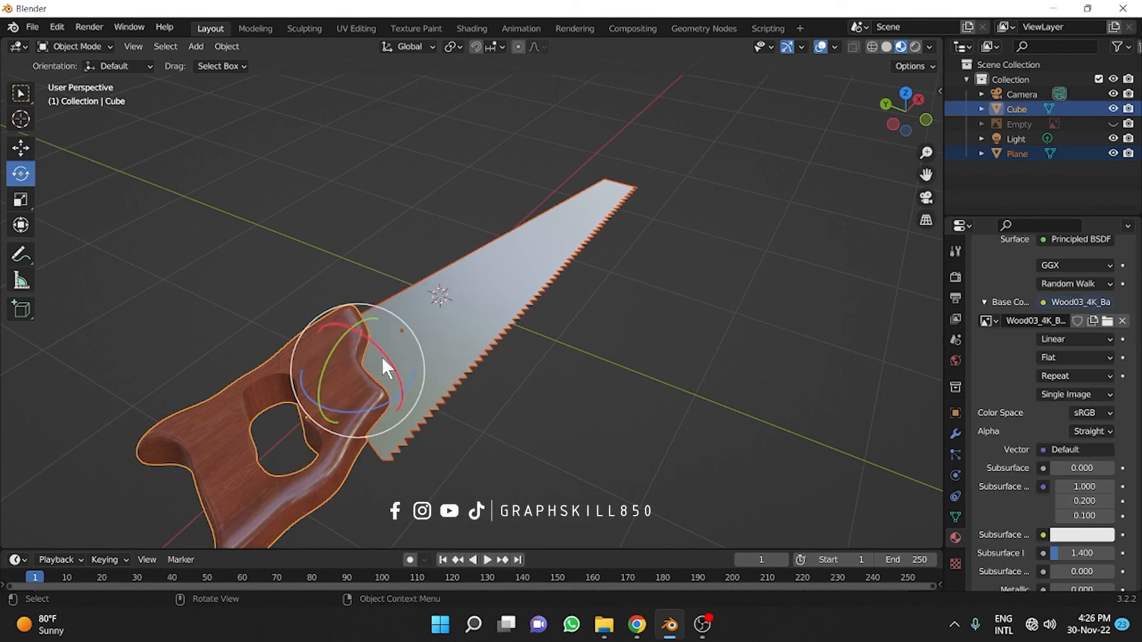
pyautogui.moveTo(382, 357); pyautogui.dragTo(544, 290)
pyautogui.scroll(-3, 543, 287)
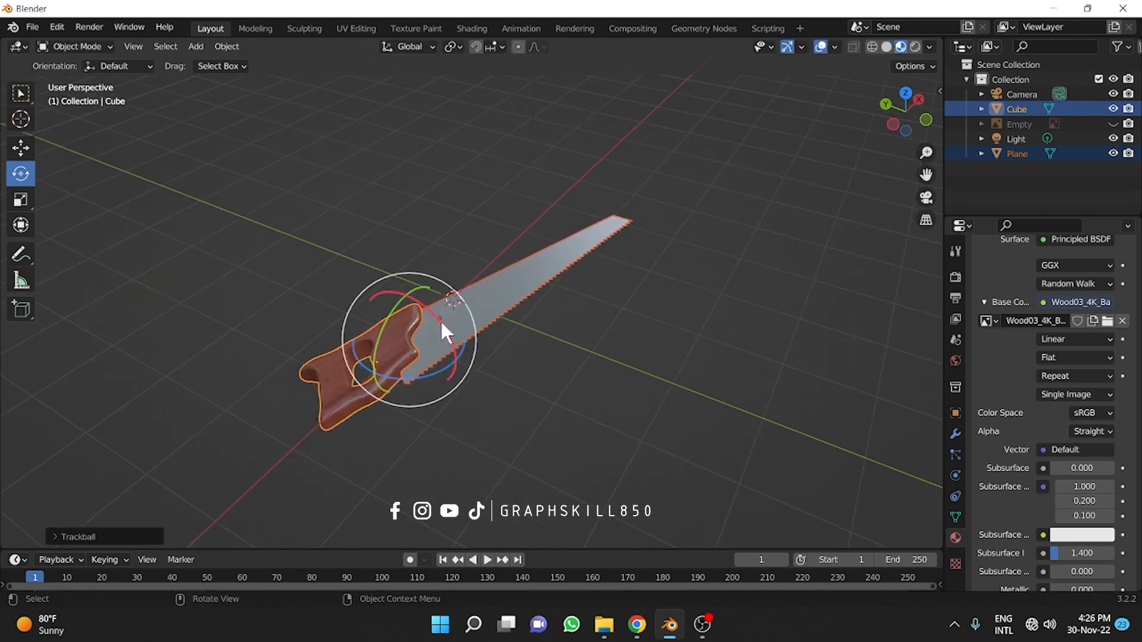
pyautogui.hotkey('ctrl', 'z')
pyautogui.moveTo(444, 325); pyautogui.dragTo(357, 396)
pyautogui.moveTo(358, 398); pyautogui.dragTo(566, 348, button='middle')
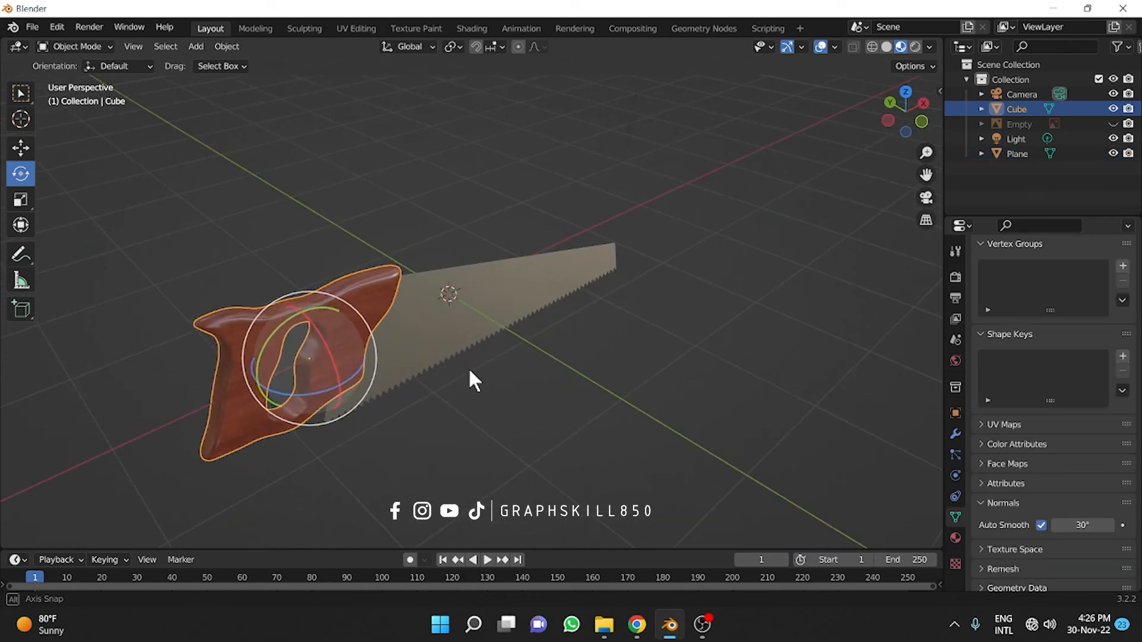
# Move the handle and blade together up along Z so the saw sits above the ground grid.
pyautogui.moveTo(469, 368); pyautogui.dragTo(444, 338, button='middle')
pyautogui.click(21, 149)
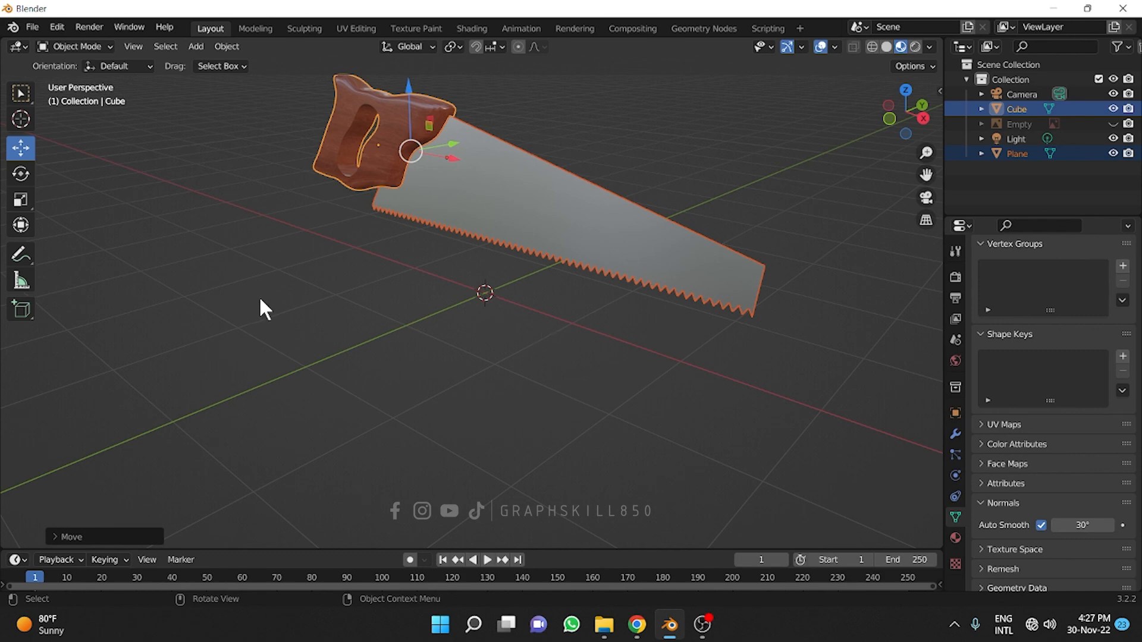
pyautogui.moveTo(260, 299); pyautogui.dragTo(524, 324, button='middle')
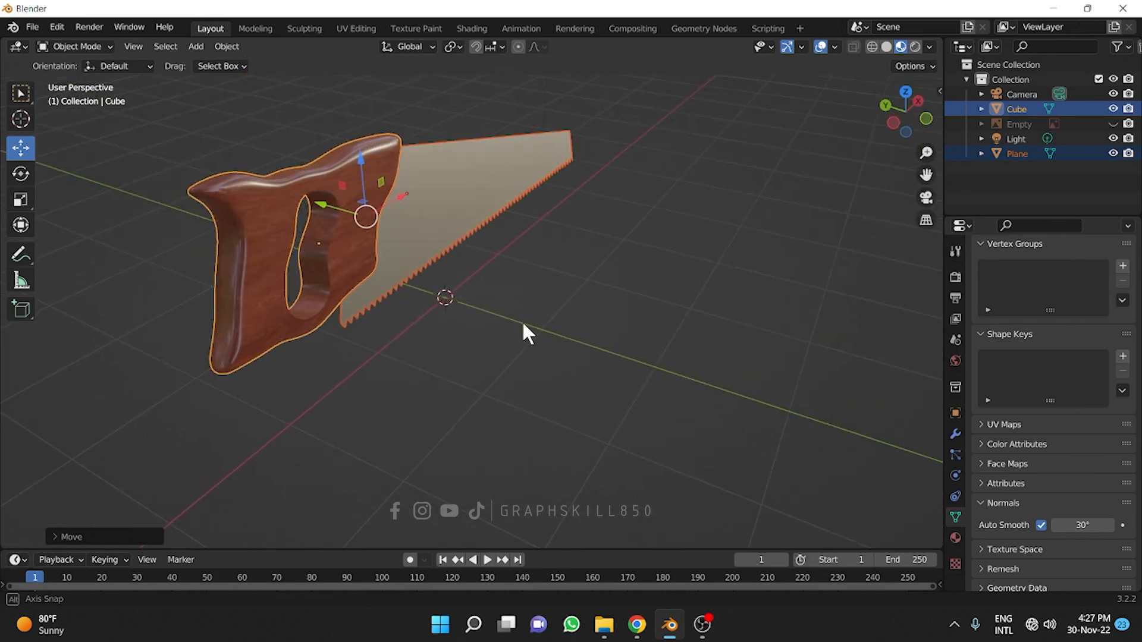